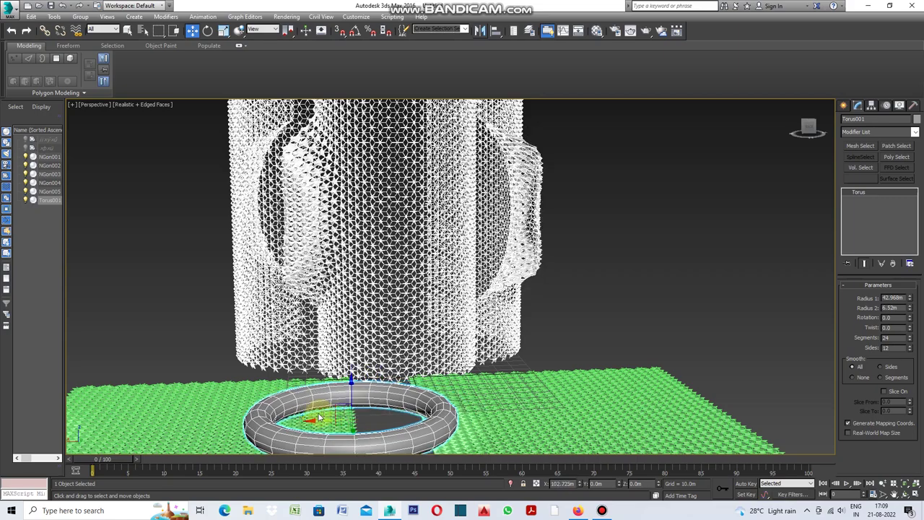
Drag Torus001 down-left through the spiked tubes so the Vol. Select bulge follows it
mouse_move(303, 368)
left_mouse_down()
mouse_move(235, 413)
mouse_move(197, 416)
mouse_move(728, 414)
mouse_move(792, 387)
mouse_move(738, 406)
mouse_move(144, 424)
mouse_move(435, 439)
mouse_move(774, 431)
mouse_move(629, 434)
mouse_move(534, 365)
mouse_move(368, 371)
mouse_move(209, 424)
mouse_move(476, 408)
mouse_move(735, 415)
mouse_move(549, 372)
mouse_move(289, 412)
mouse_move(471, 410)
mouse_move(636, 390)
mouse_move(761, 396)
mouse_move(453, 419)
mouse_move(244, 390)
mouse_move(158, 404)
mouse_move(794, 394)
mouse_move(355, 417)
mouse_move(715, 408)
mouse_move(561, 419)
mouse_move(548, 431)
left_mouse_up()
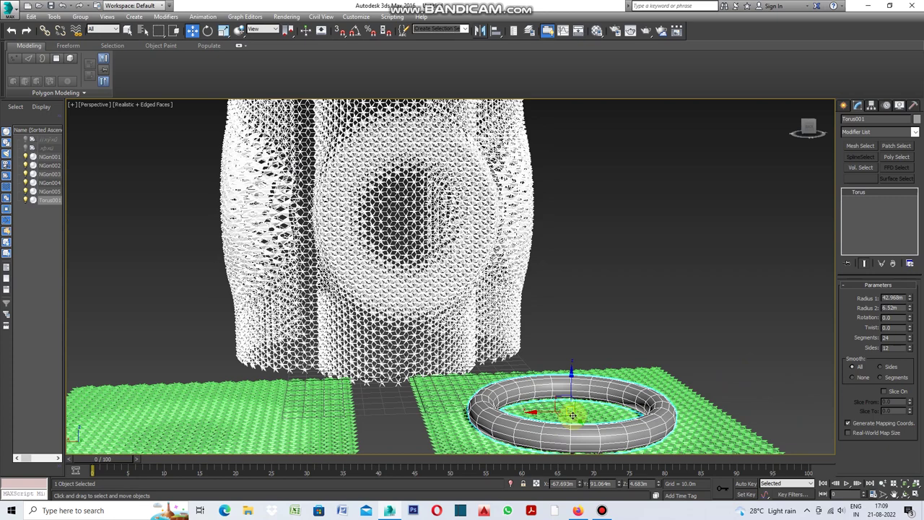
Sweep the torus forward under the tubes, then right and back left to reshape the bulges
mouse_move(585, 433)
left_mouse_down()
mouse_move(614, 466)
mouse_move(671, 495)
mouse_move(681, 489)
mouse_move(659, 465)
mouse_move(590, 334)
mouse_move(598, 367)
mouse_move(666, 460)
mouse_move(671, 498)
mouse_move(686, 513)
mouse_move(656, 402)
mouse_move(610, 331)
mouse_move(619, 368)
mouse_move(723, 489)
mouse_move(682, 440)
mouse_move(669, 403)
left_mouse_up()
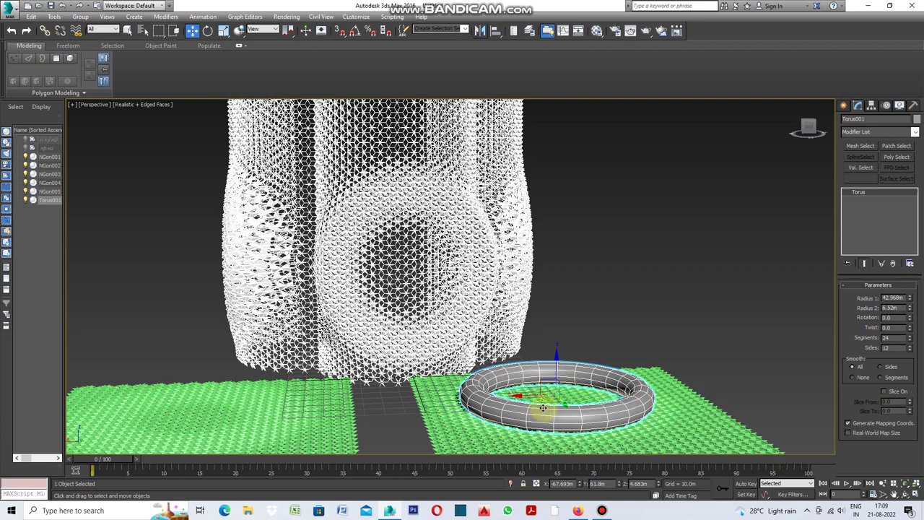
mouse_move(607, 396)
left_mouse_down()
mouse_move(759, 393)
mouse_move(557, 424)
mouse_move(382, 422)
mouse_move(320, 406)
mouse_move(320, 427)
left_mouse_up()
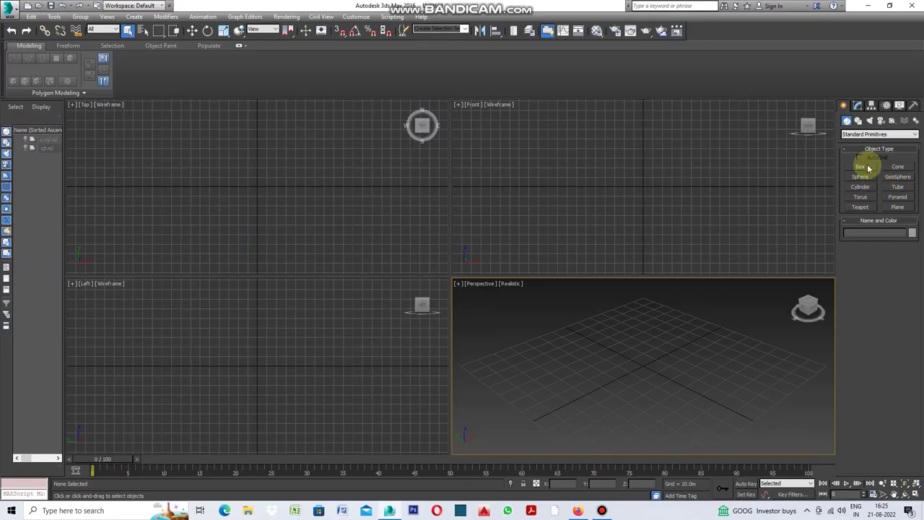
Draw a six-sided NGon spline in the maximized Top viewport
left_click(858, 121)
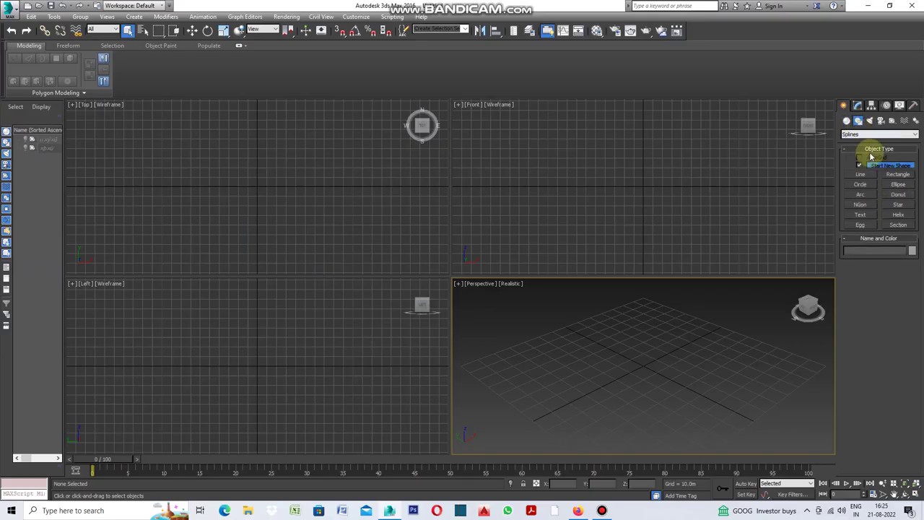
left_click(860, 205)
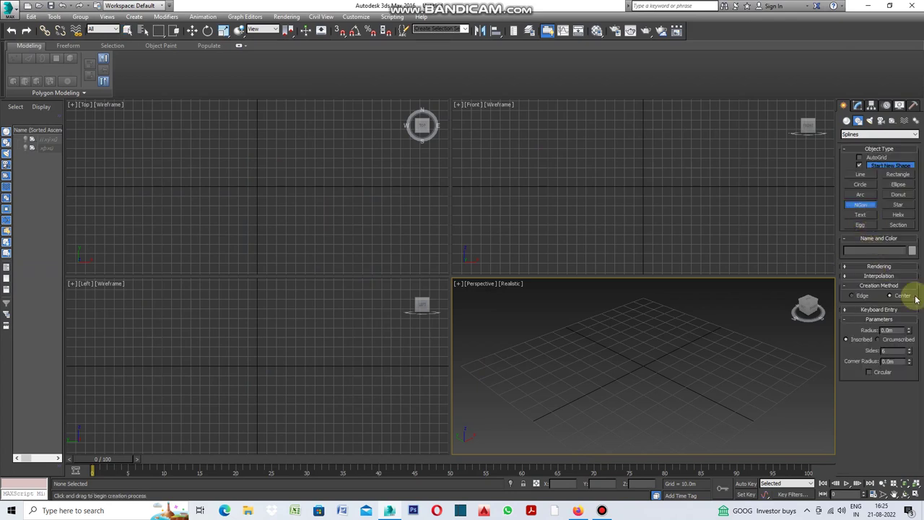
key("alt+w")
scroll(451, 277, "up", 3)
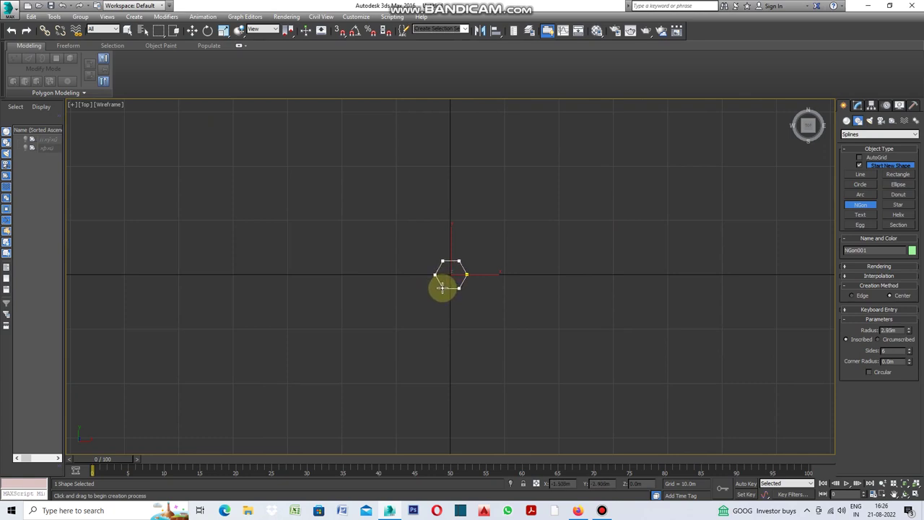
scroll(468, 277, "up", 3)
scroll(463, 278, "up", 2)
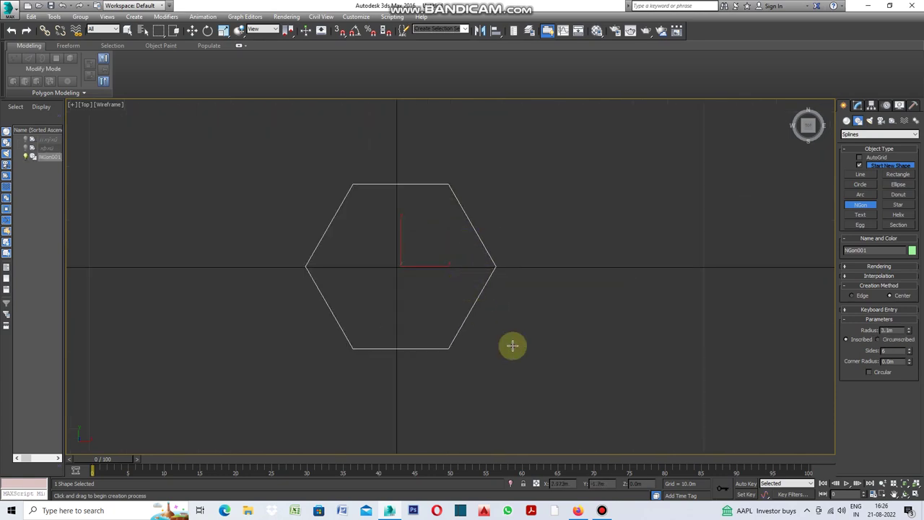
left_click(192, 30)
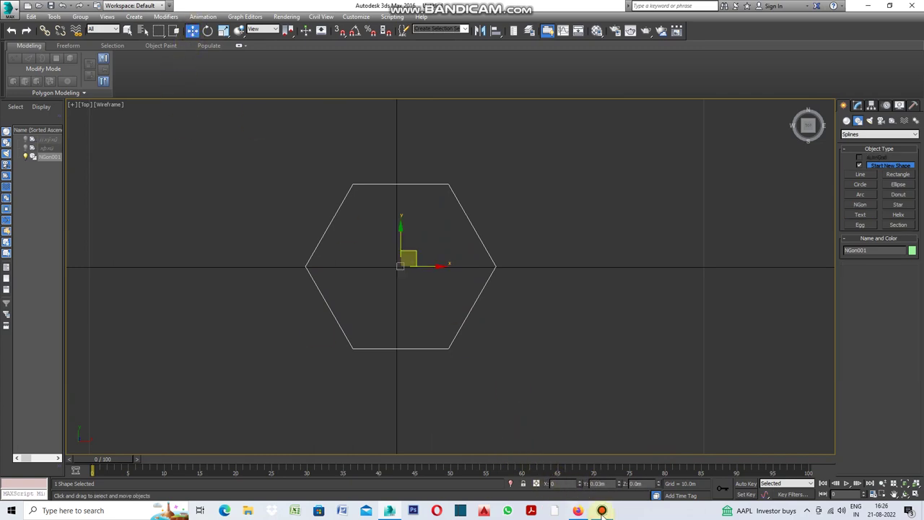
Centre NGon001 at X 0.0m and Y 0.0m, then select the whole hexagon
key("Tab")
type("0")
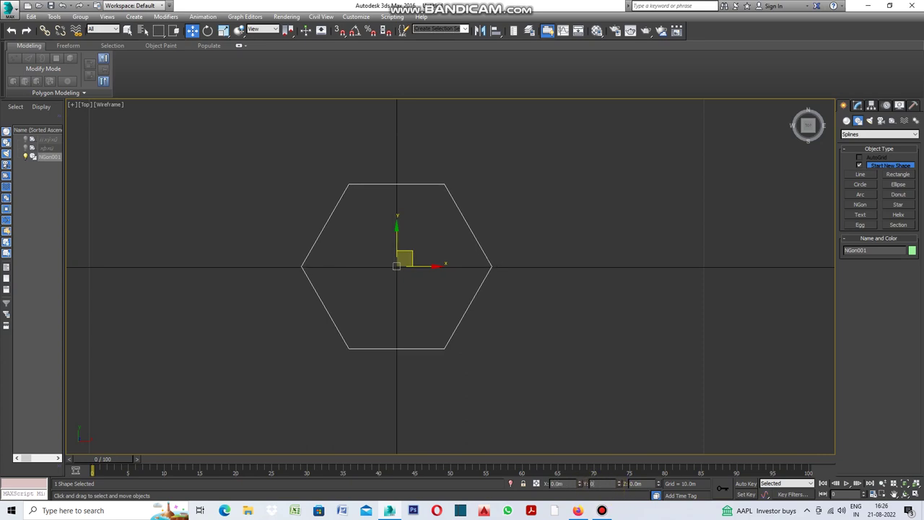
scroll(405, 269, "up", 3)
scroll(402, 280, "up", 3)
scroll(401, 276, "down", 3)
scroll(400, 275, "down", 2)
left_click(636, 484)
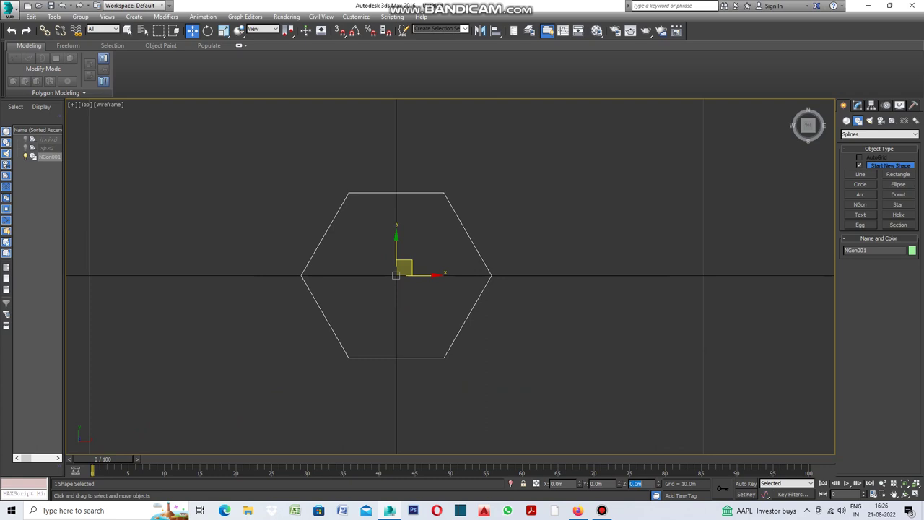
scroll(400, 281, "up", 3)
scroll(392, 257, "up", 2)
scroll(405, 274, "down", 2)
scroll(411, 285, "down", 3)
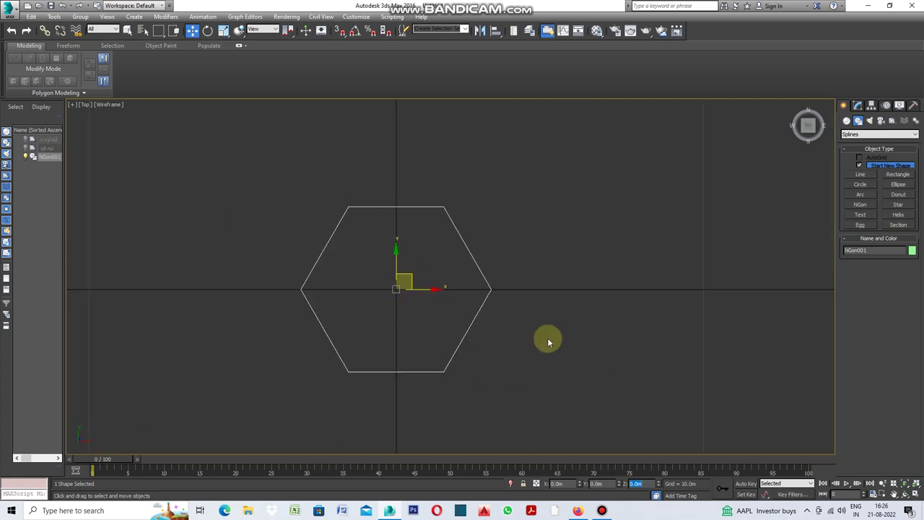
left_click(610, 180)
left_click_drag(611, 180, 271, 390)
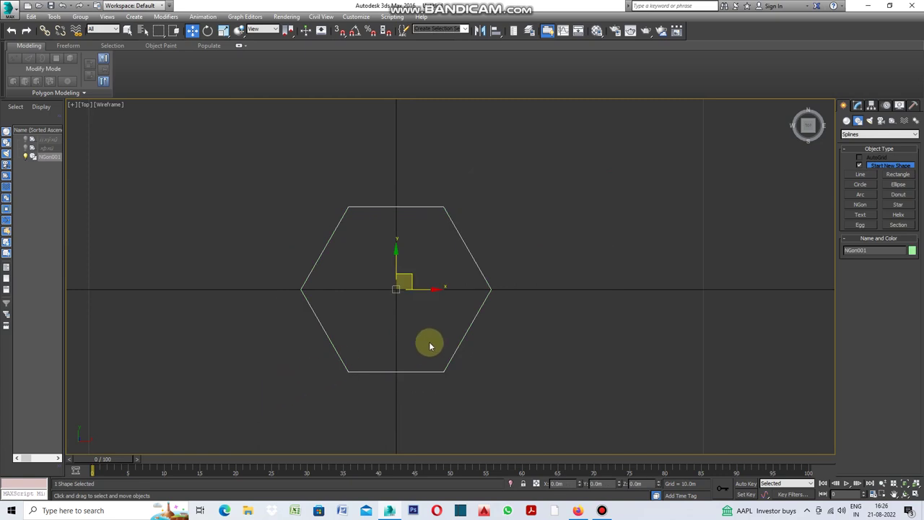
Convert the hexagon to an Editable Poly and select its polygon face
right_click(532, 261)
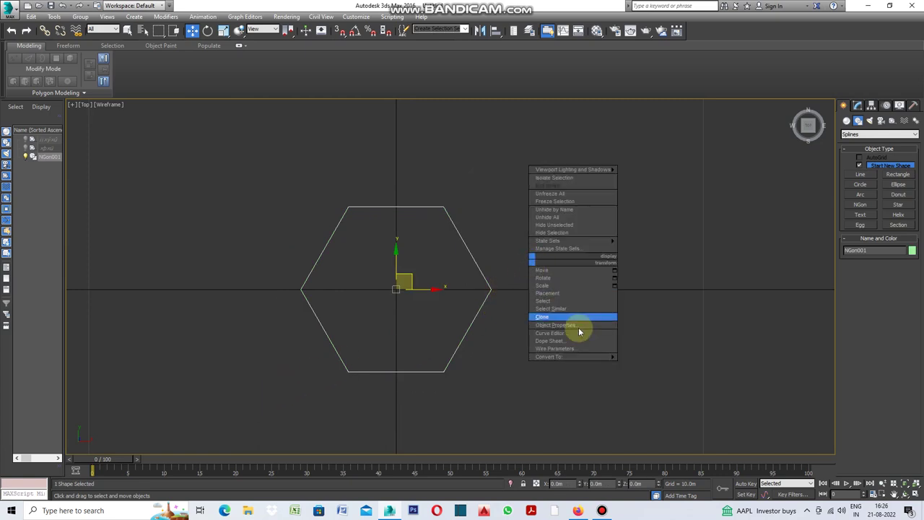
mouse_move(571, 357)
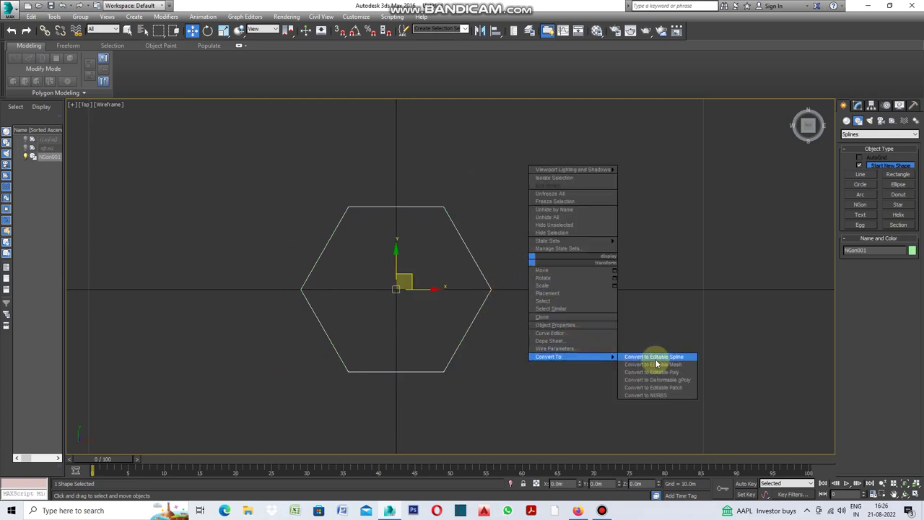
left_click(661, 372)
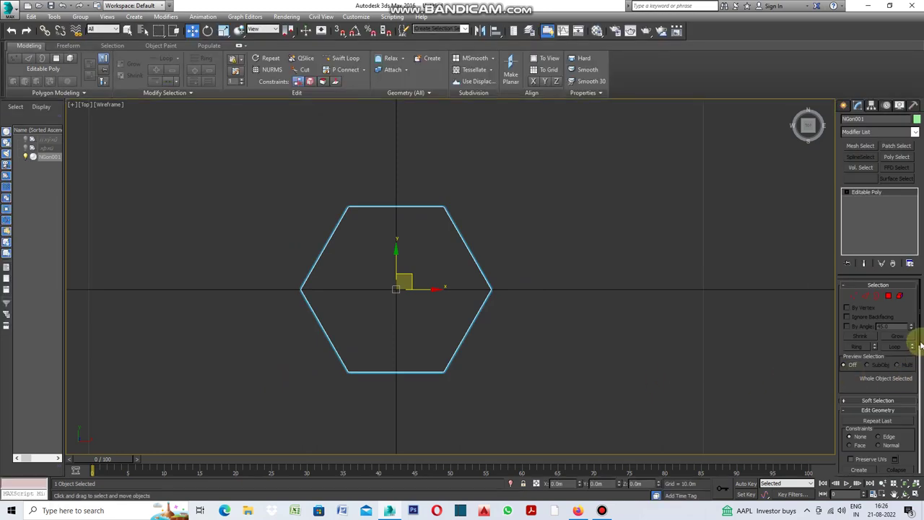
left_click(888, 296)
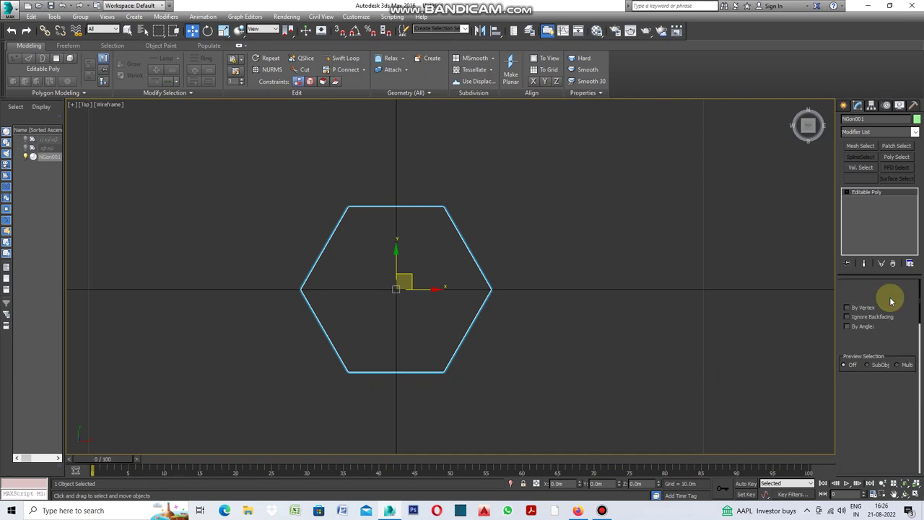
key("ctrl+a")
scroll(571, 260, "down", 3)
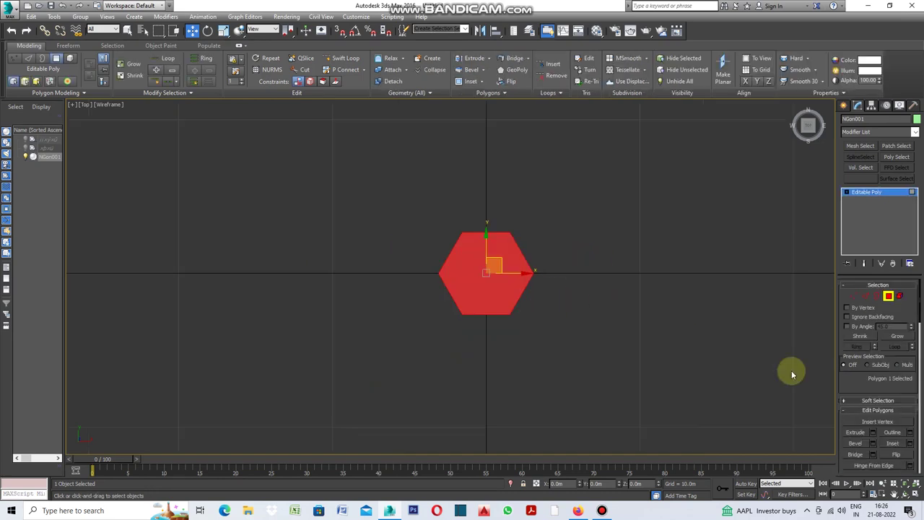
Inset the face until nearly closed, then collapse it into a single centre vertex
left_click(910, 446)
scroll(526, 284, "up", 2)
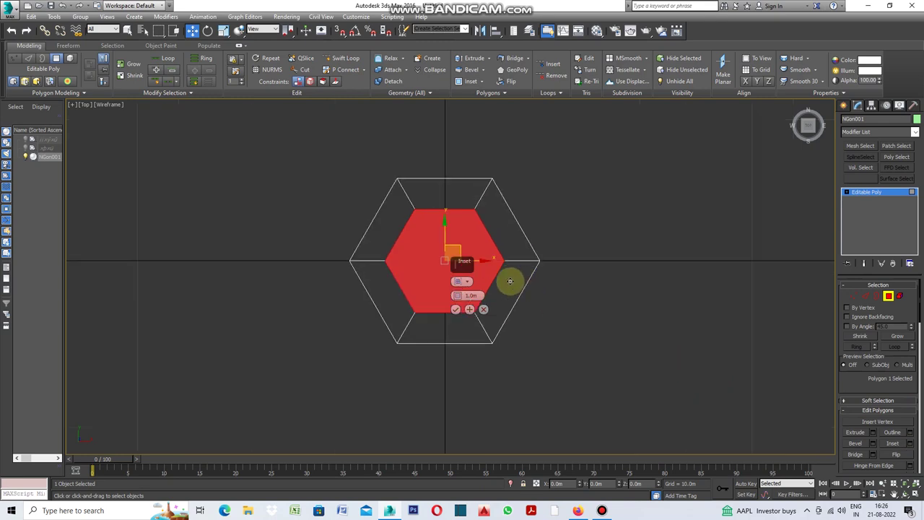
scroll(473, 273, "up", 2)
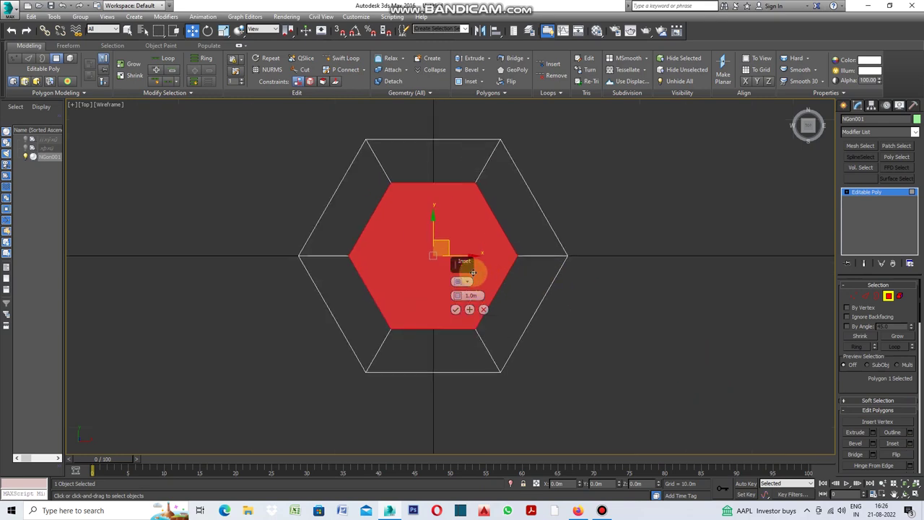
left_click_drag(458, 297, 460, 232)
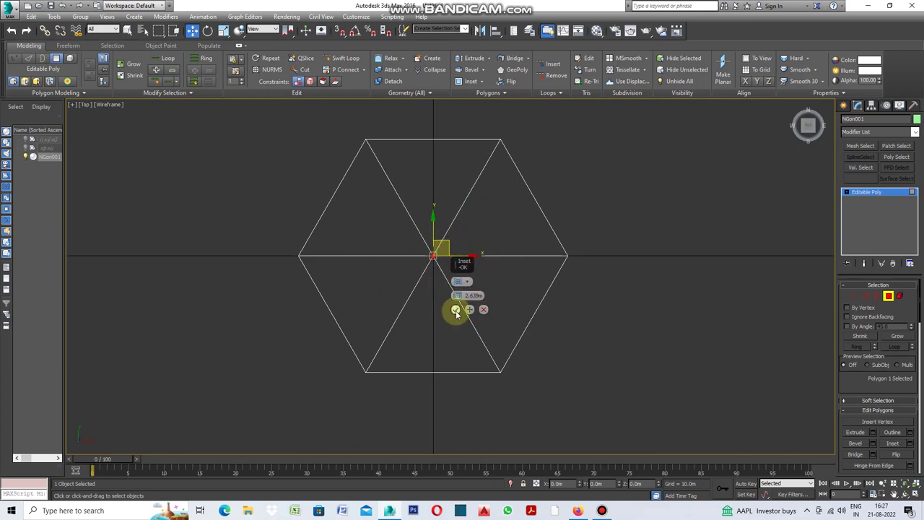
scroll(918, 347, "down", 5)
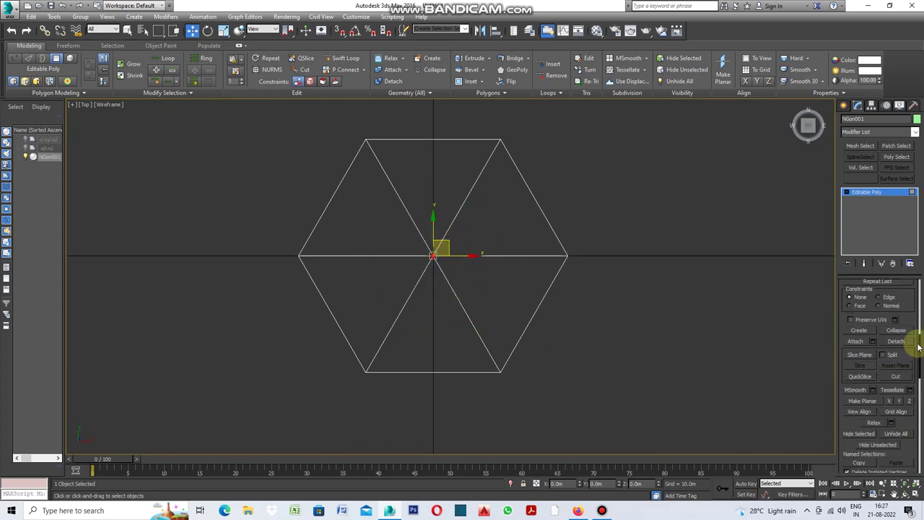
left_click(899, 332)
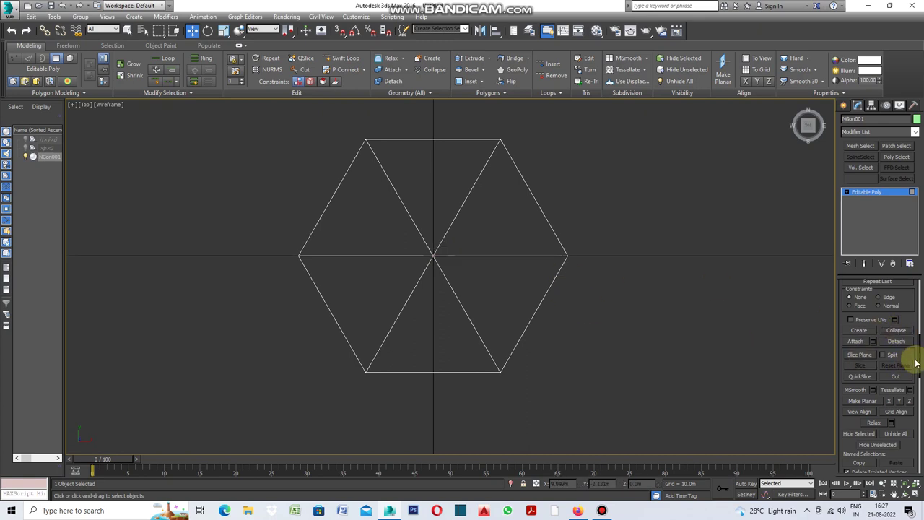
scroll(918, 333, "up", 5)
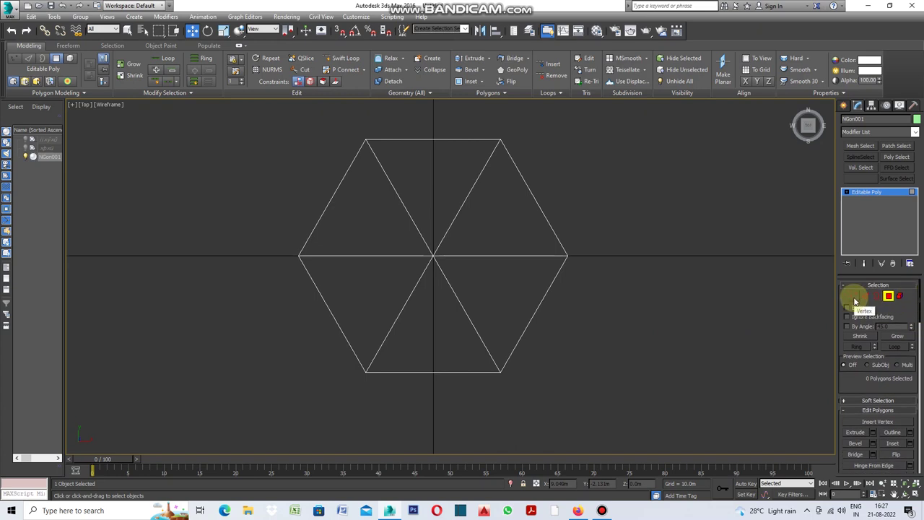
Enter Vertex level, activate Cut and turn on vertex and edge snapping
left_click(855, 298)
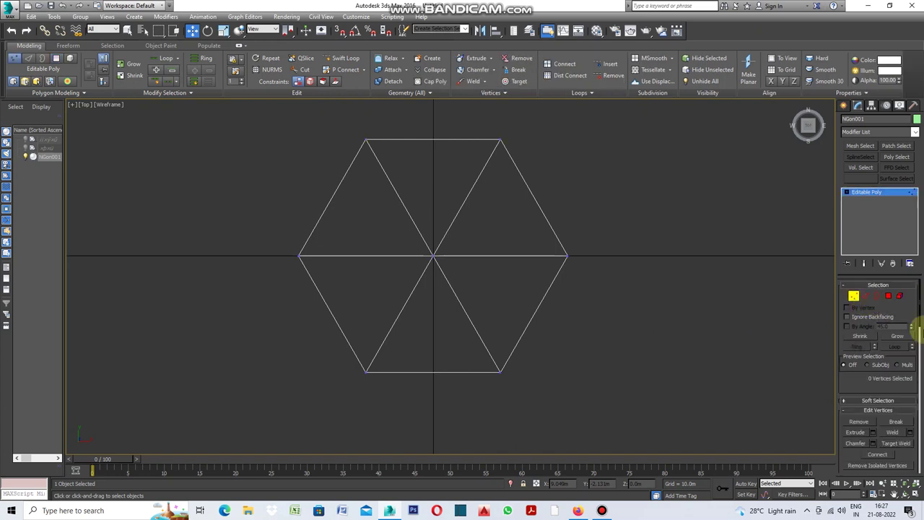
left_click_drag(919, 309, 919, 376)
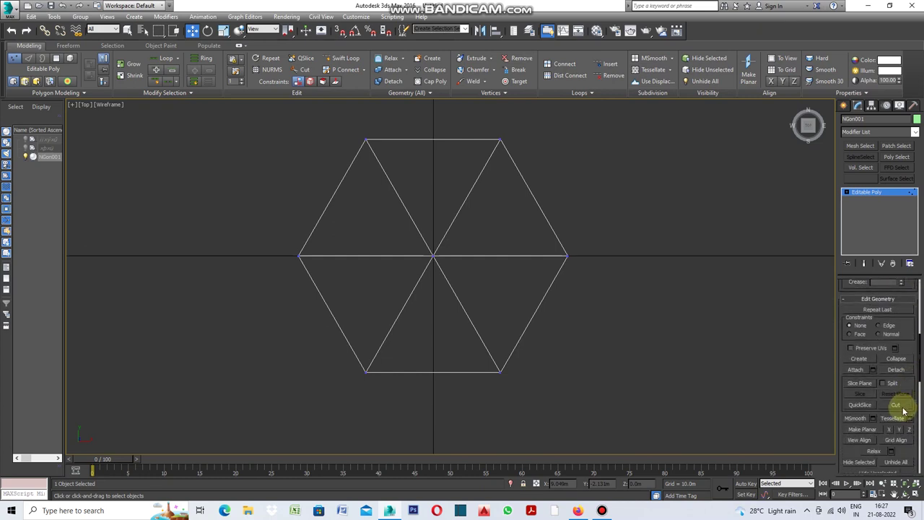
left_click(901, 406)
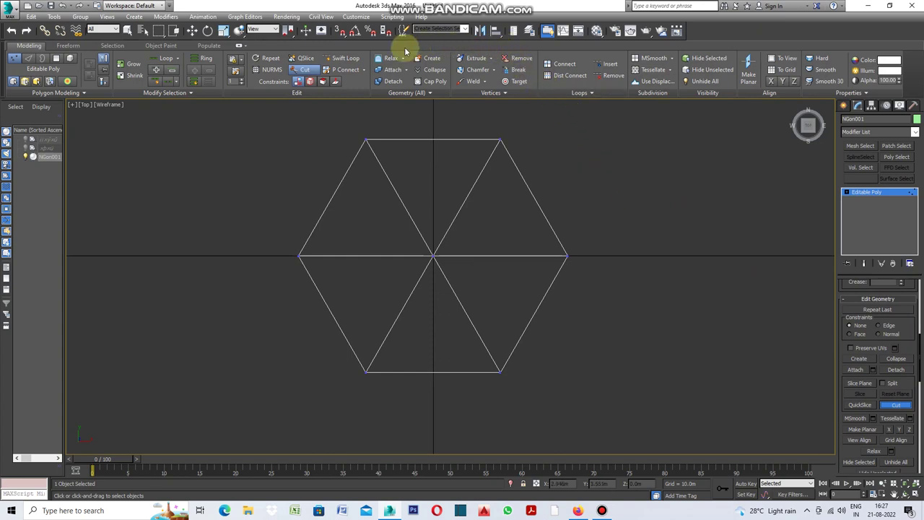
left_click(340, 31)
scroll(522, 190, "up", 3)
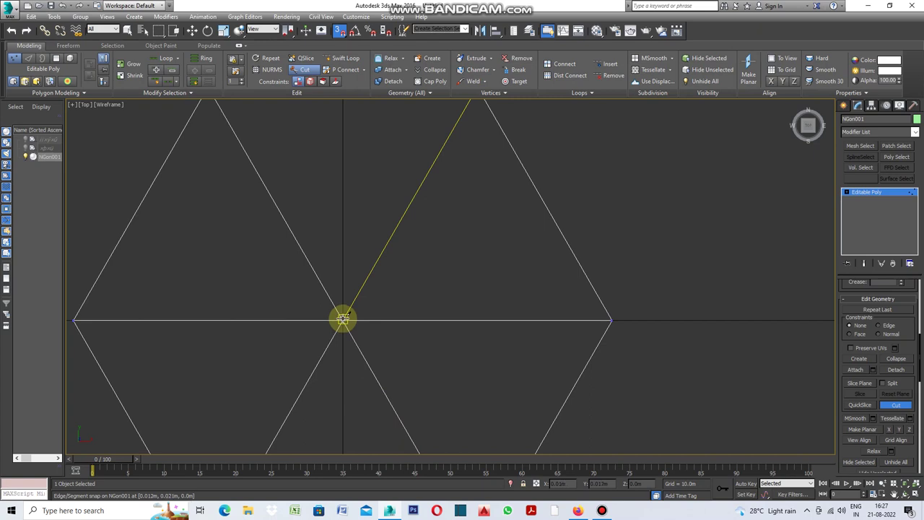
Cut spoke edges from the centre vertex to the upper-right and bottom edge midpoints
left_click(343, 320)
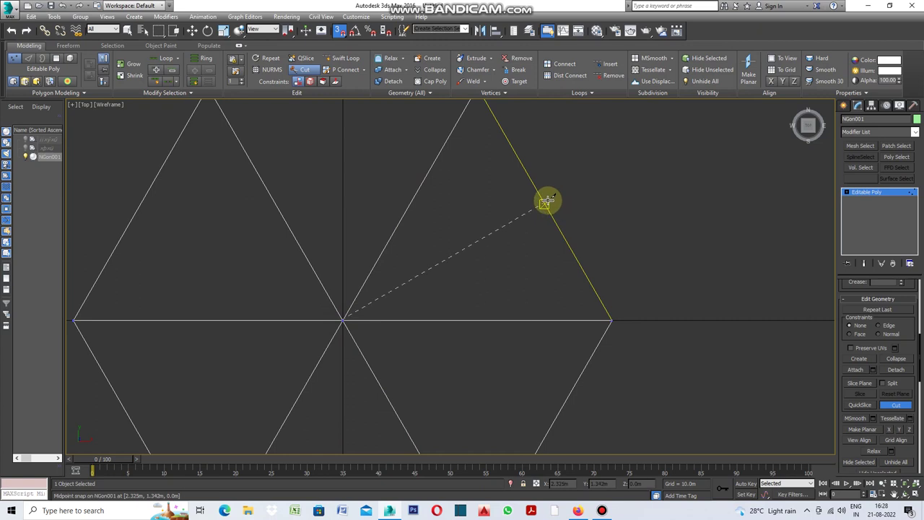
left_click(546, 205)
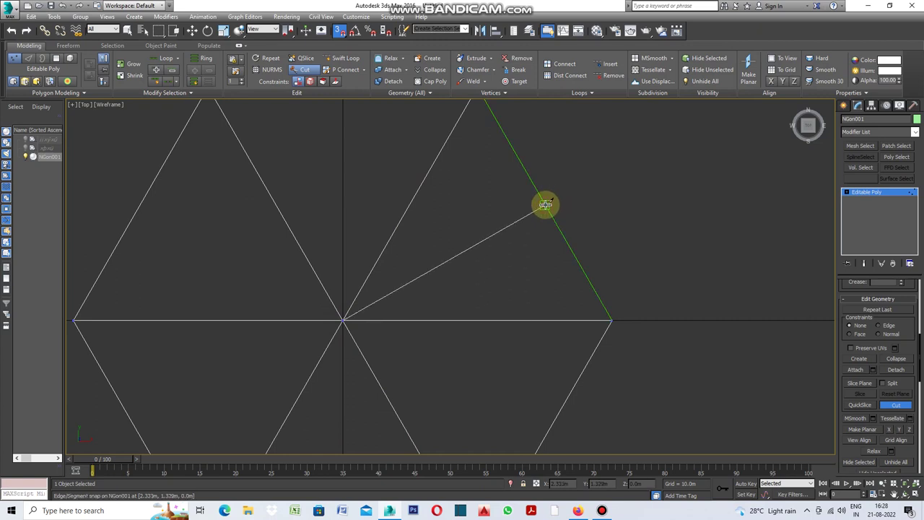
scroll(578, 174, "down", 3)
scroll(499, 269, "up", 3)
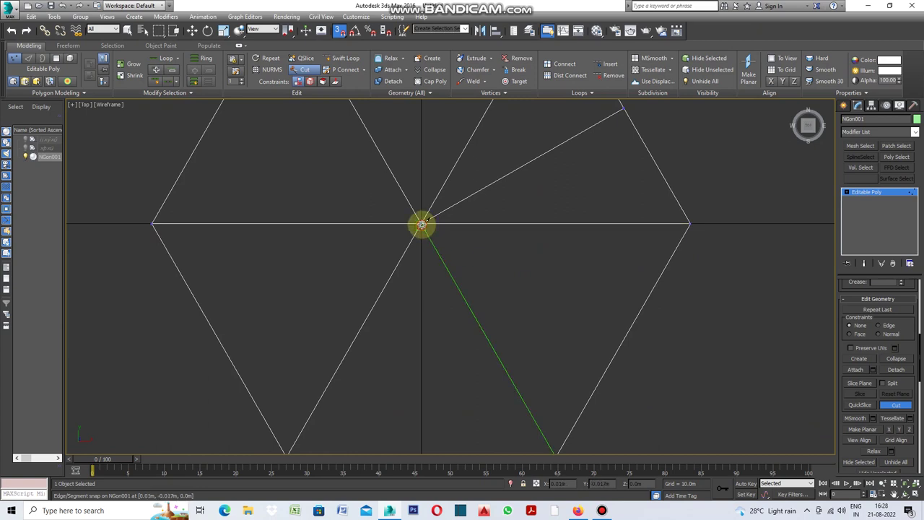
left_click(422, 226)
right_click(629, 345)
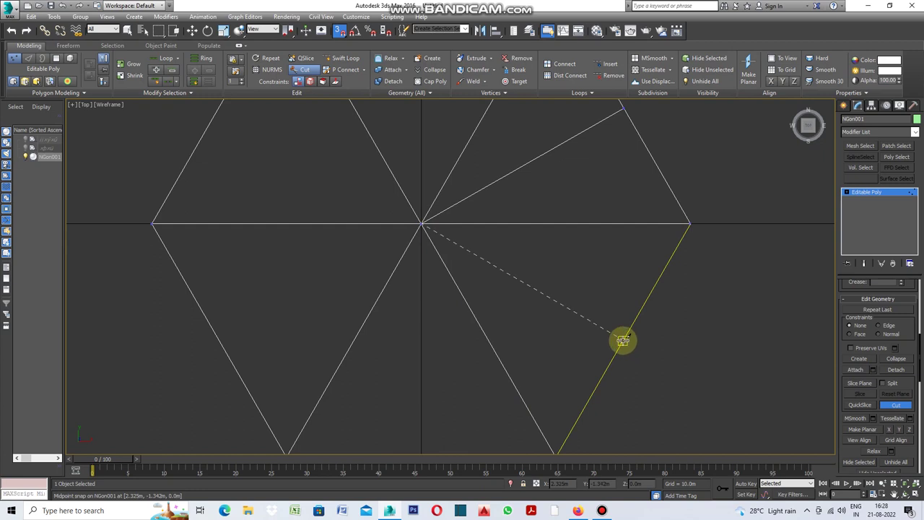
scroll(619, 261, "down", 3)
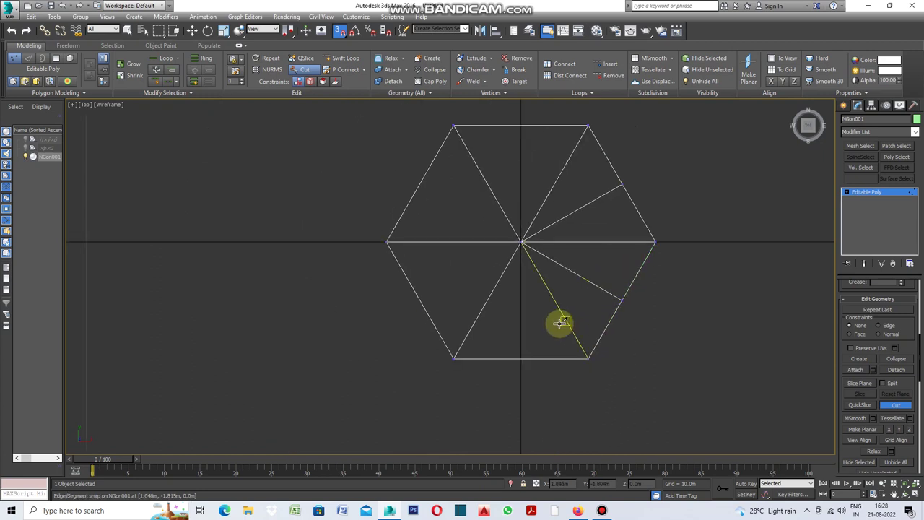
scroll(540, 289, "up", 3)
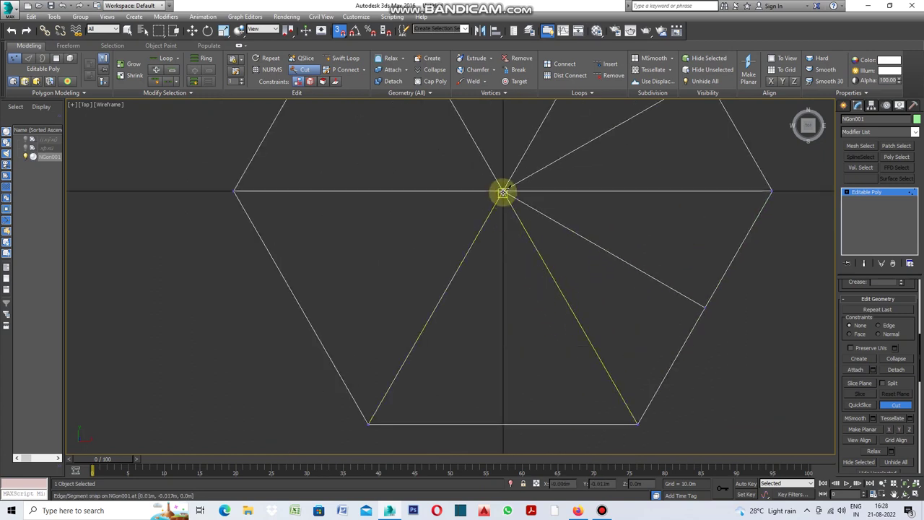
left_click(504, 191)
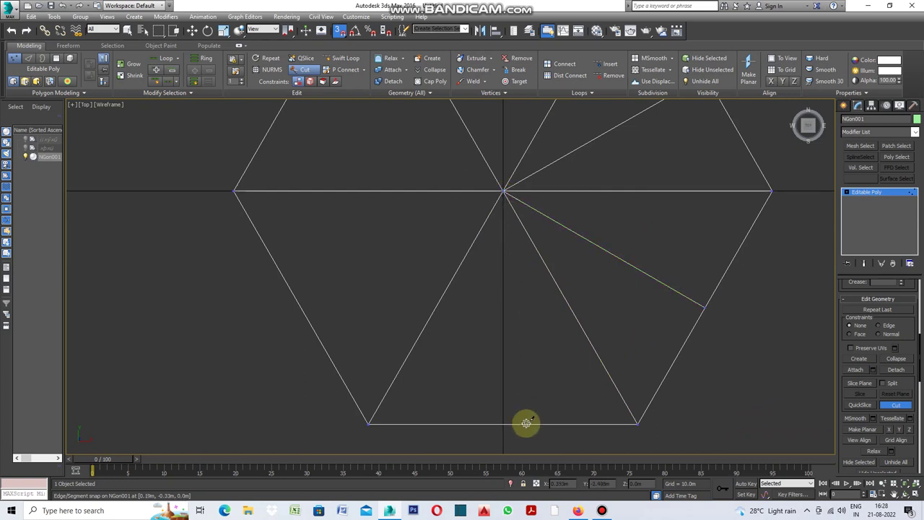
scroll(509, 436, "up", 3)
left_click(496, 410)
scroll(532, 421, "down", 3)
scroll(534, 412, "down", 4)
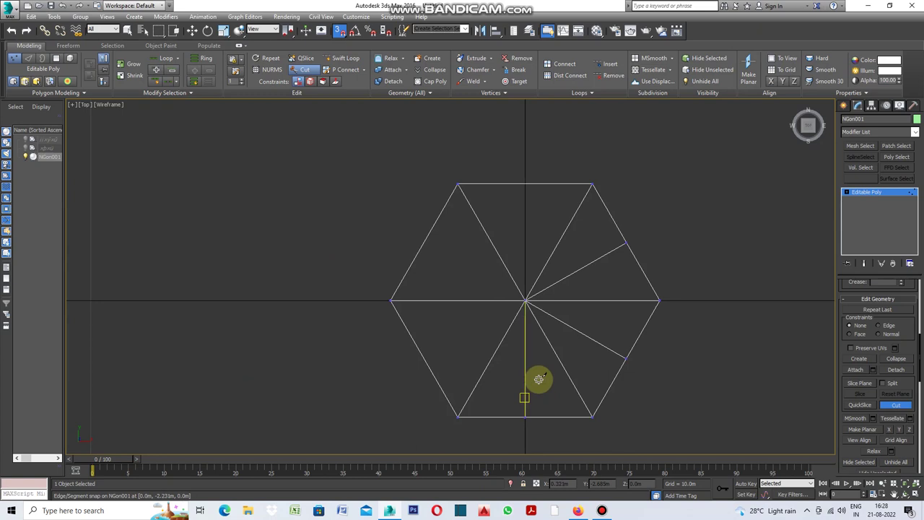
scroll(527, 310, "up", 3)
scroll(527, 307, "up", 3)
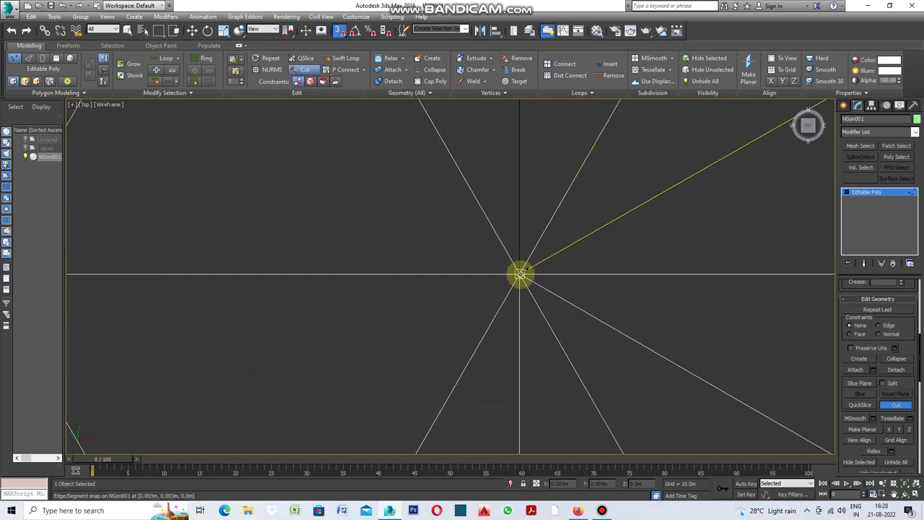
Cut a spoke from the centre to the left edge midpoint, cancelling a stray cut
left_click(521, 274)
scroll(361, 311, "down", 1)
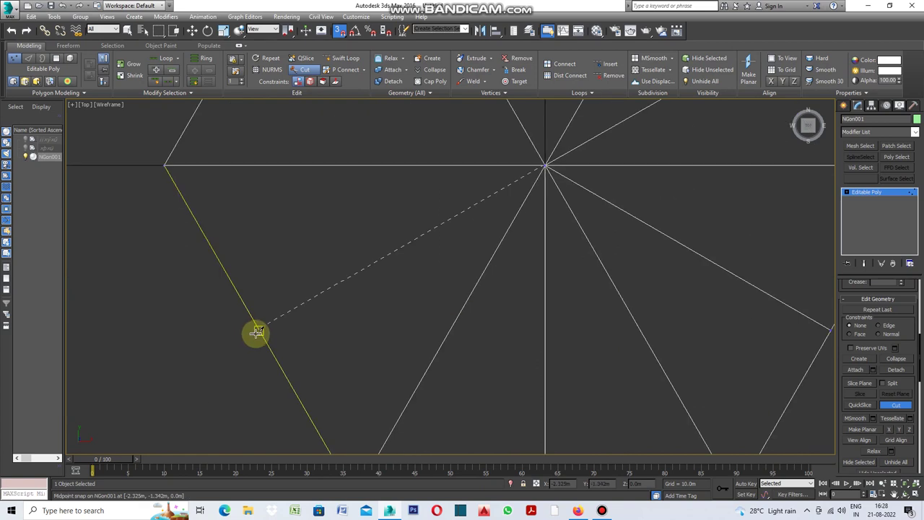
left_click(260, 332)
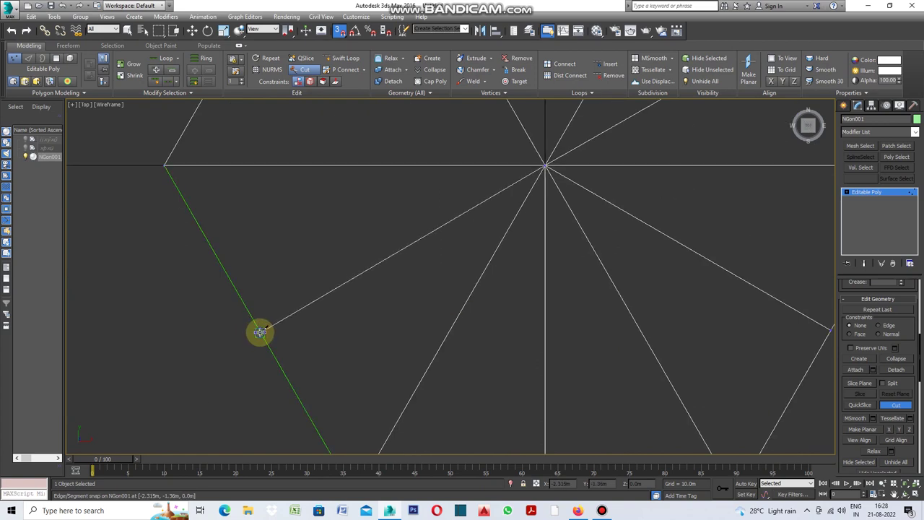
scroll(311, 350, "down", 2)
scroll(428, 261, "up", 1)
scroll(429, 261, "up", 2)
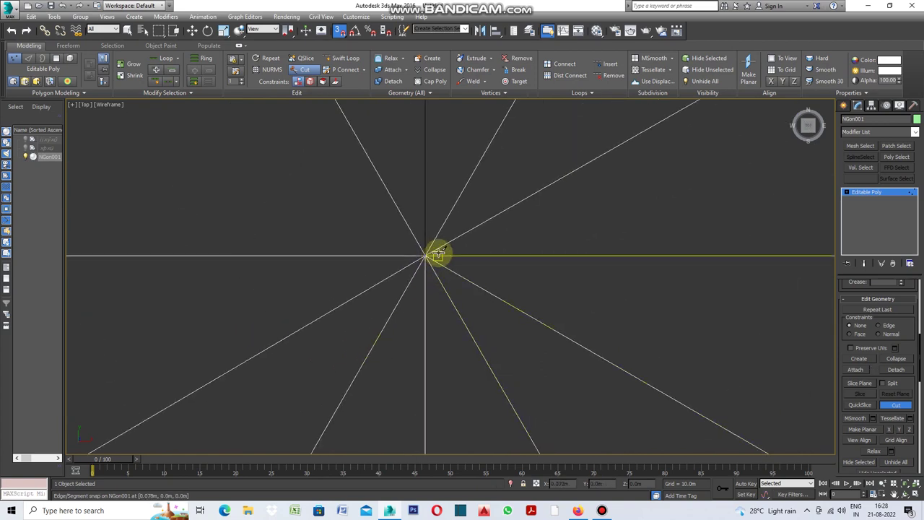
scroll(462, 289, "down", 2)
scroll(469, 304, "down", 3)
scroll(404, 267, "up", 3)
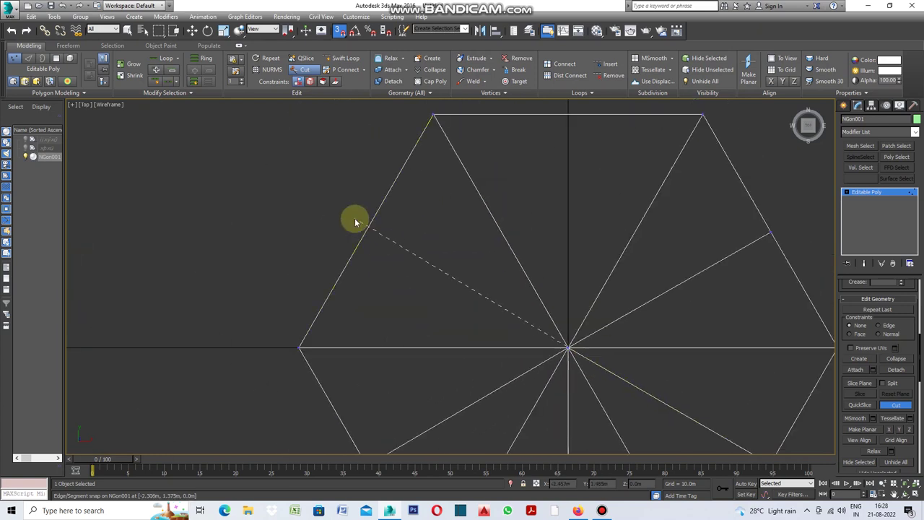
right_click(361, 226)
scroll(397, 250, "down", 1)
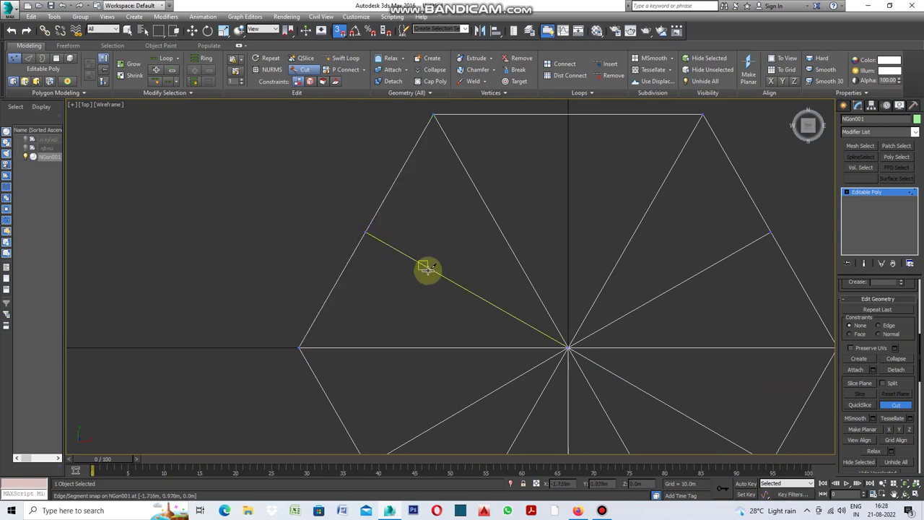
scroll(470, 292, "down", 3)
scroll(499, 307, "up", 1)
scroll(469, 307, "up", 2)
scroll(462, 309, "up", 3)
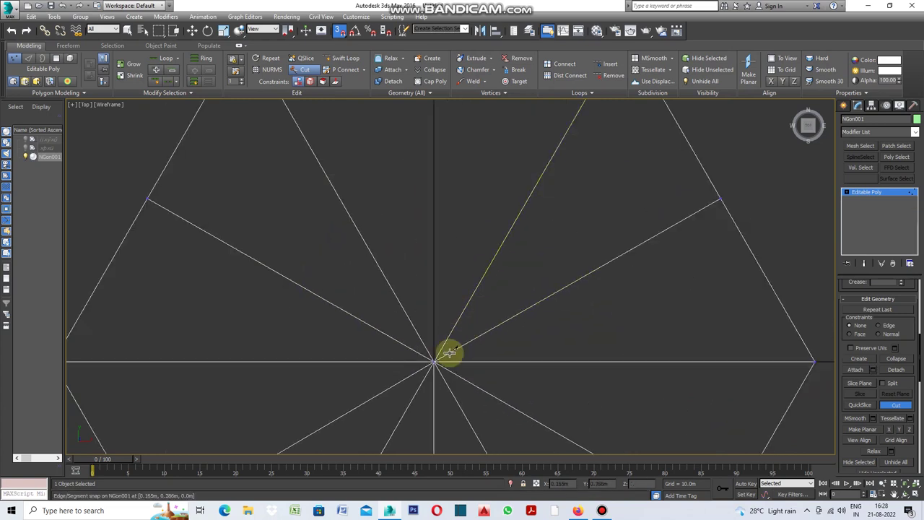
Cut the last spoke from the centre vertex to the top edge midpoint
left_click(433, 361)
scroll(468, 367, "down", 1)
scroll(478, 237, "down", 1)
scroll(478, 209, "up", 2)
scroll(433, 199, "up", 2)
left_click(418, 186)
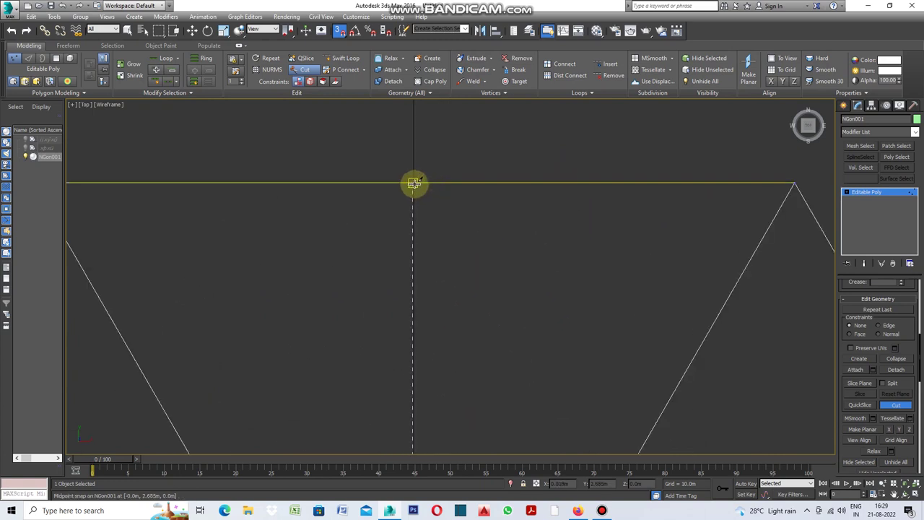
left_click(414, 184)
scroll(447, 205, "down", 3)
scroll(428, 203, "down", 3)
scroll(428, 207, "down", 1)
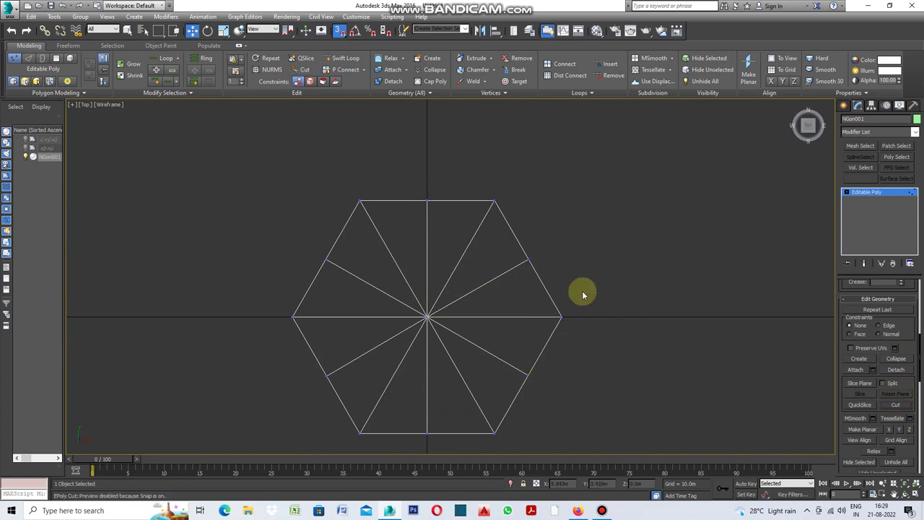
Return to Vertex level and select the upper-right midpoint vertex
key("1")
scroll(526, 248, "up", 2)
left_click_drag(516, 248, 463, 302)
Add the top, left, bottom-centre and lower-right midpoint vertices until six are selected
scroll(472, 264, "down", 4)
scroll(458, 254, "up", 1)
scroll(454, 216, "up", 1)
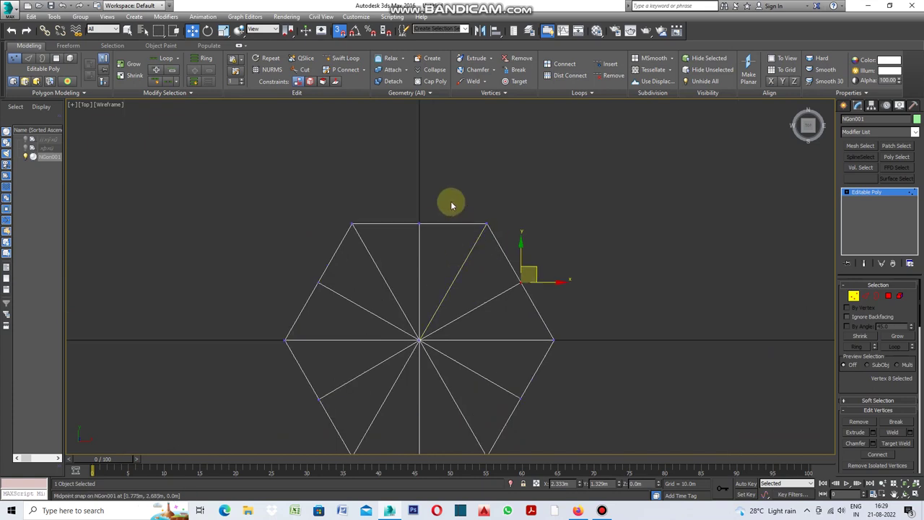
left_click_drag(451, 202, 413, 234, "ctrl")
left_click_drag(338, 274, 318, 292, "ctrl")
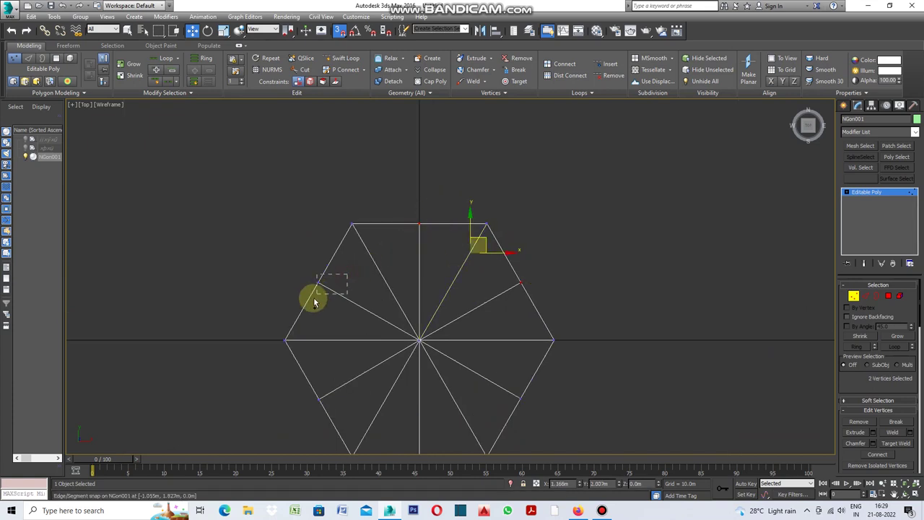
scroll(426, 204, "down", 4)
scroll(457, 280, "up", 4)
scroll(457, 281, "up", 3)
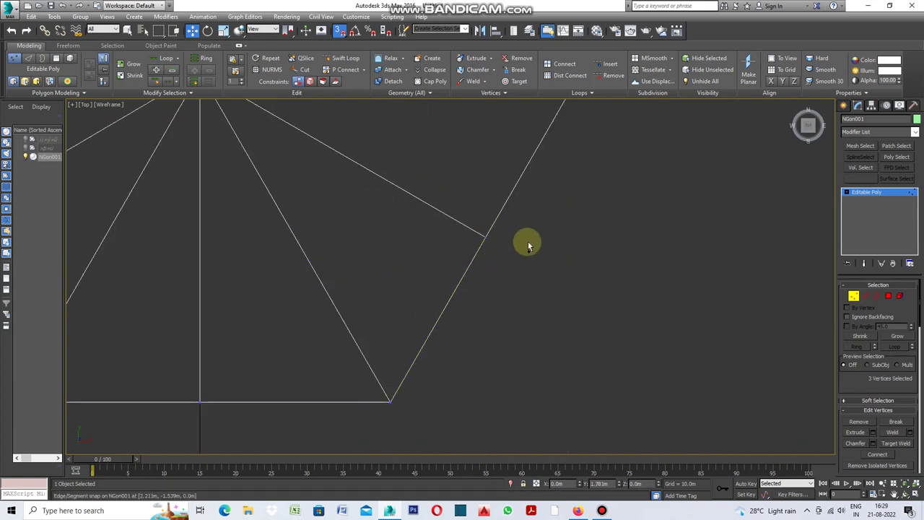
scroll(530, 245, "down", 6)
scroll(528, 262, "up", 5)
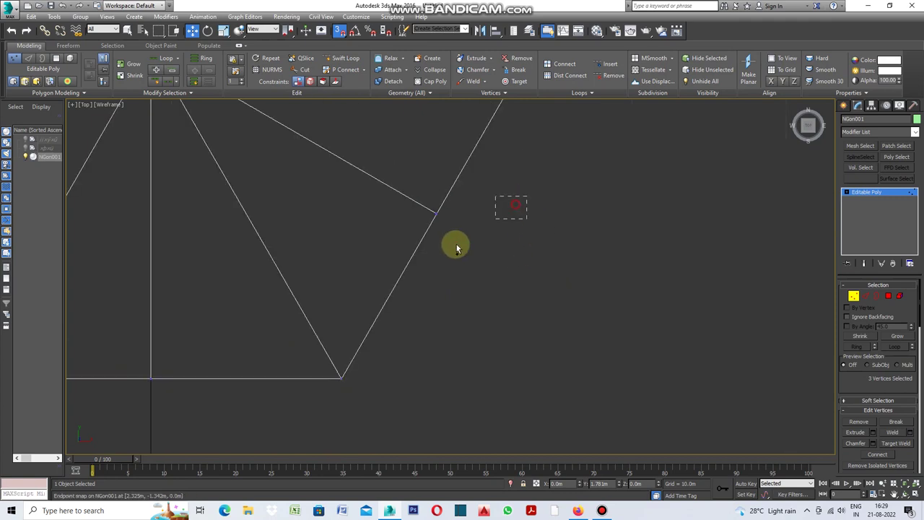
left_click(431, 272, "ctrl")
scroll(525, 341, "down", 5)
left_click(481, 334, "ctrl")
scroll(478, 338, "up", 5)
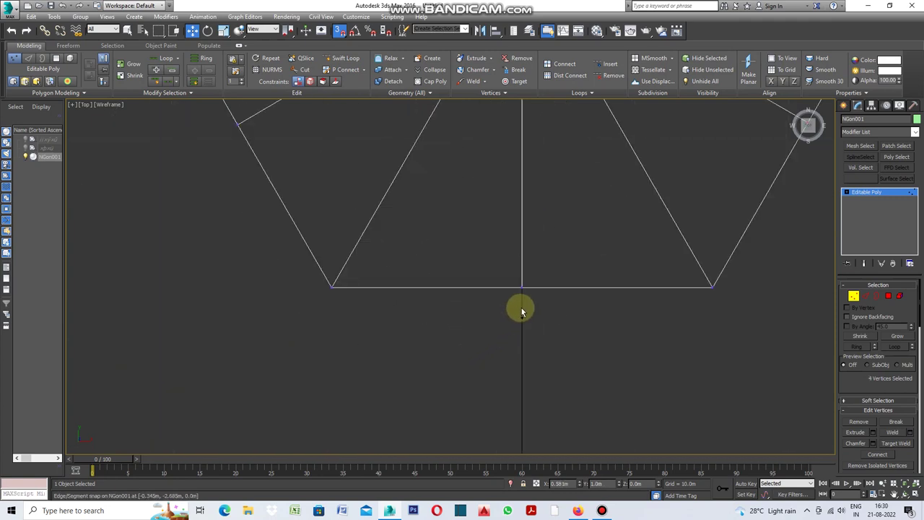
scroll(507, 331, "down", 5)
scroll(484, 312, "up", 6)
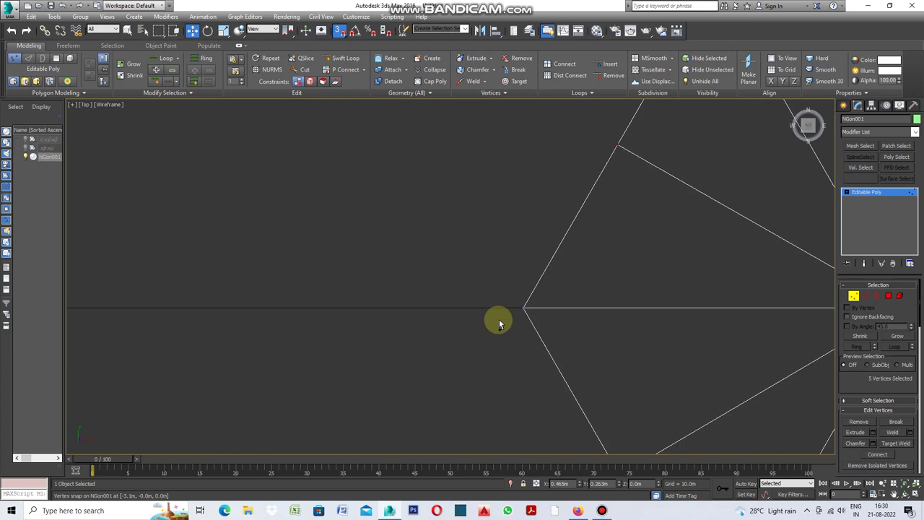
scroll(545, 327, "down", 3)
left_click_drag(568, 322, 531, 383)
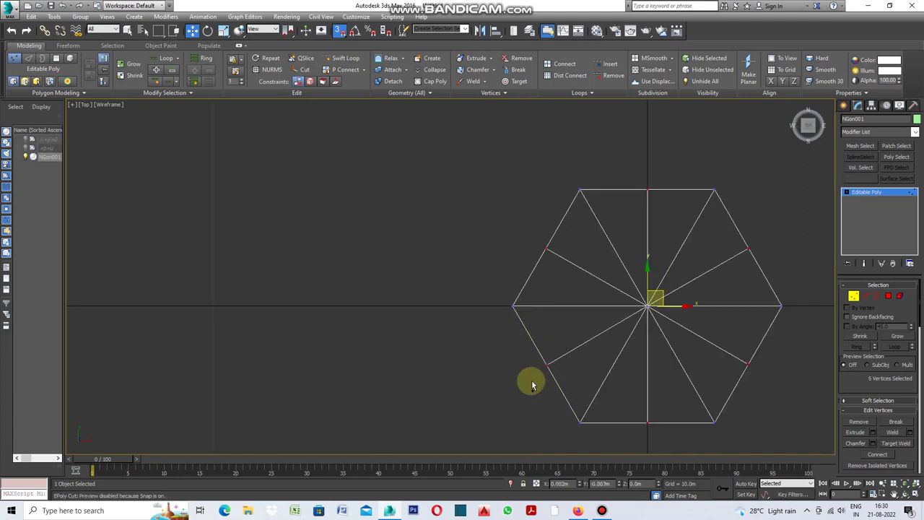
Switch briefly to Edge level, then back to Vertex level
left_click(868, 297)
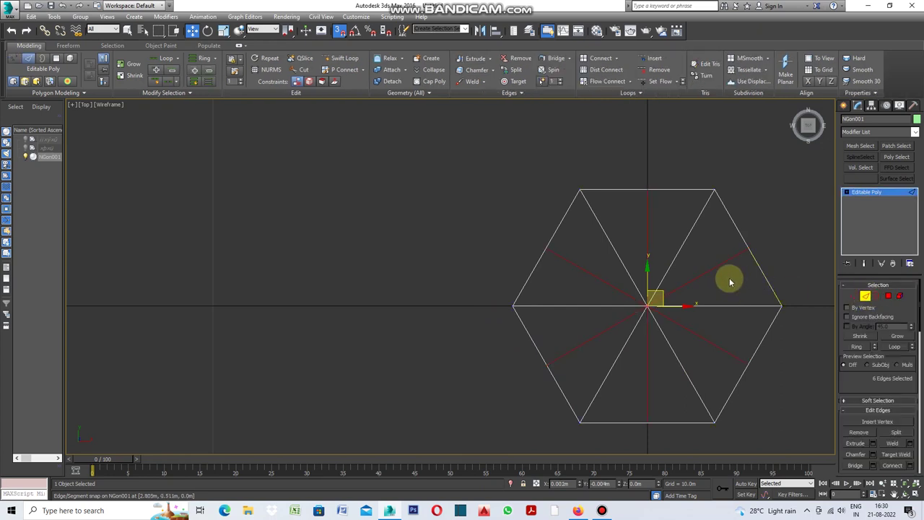
left_click(854, 297)
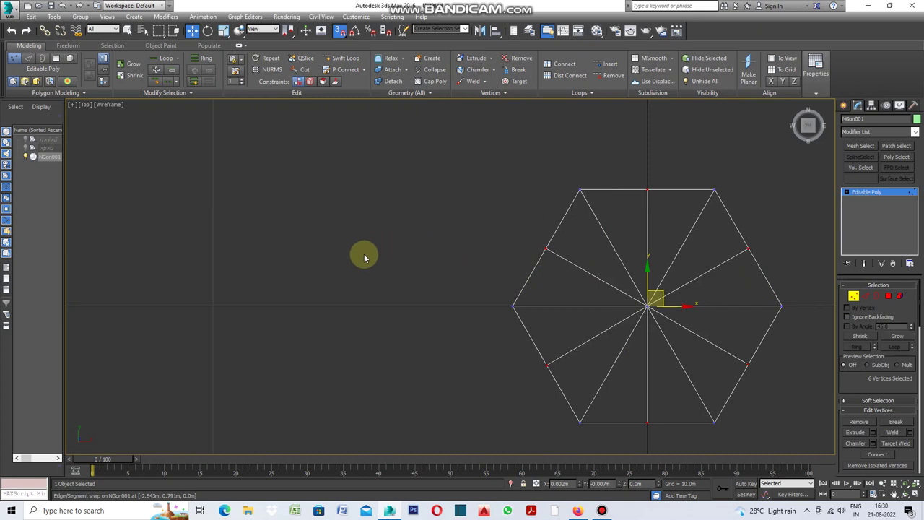
scroll(362, 258, "down", 2)
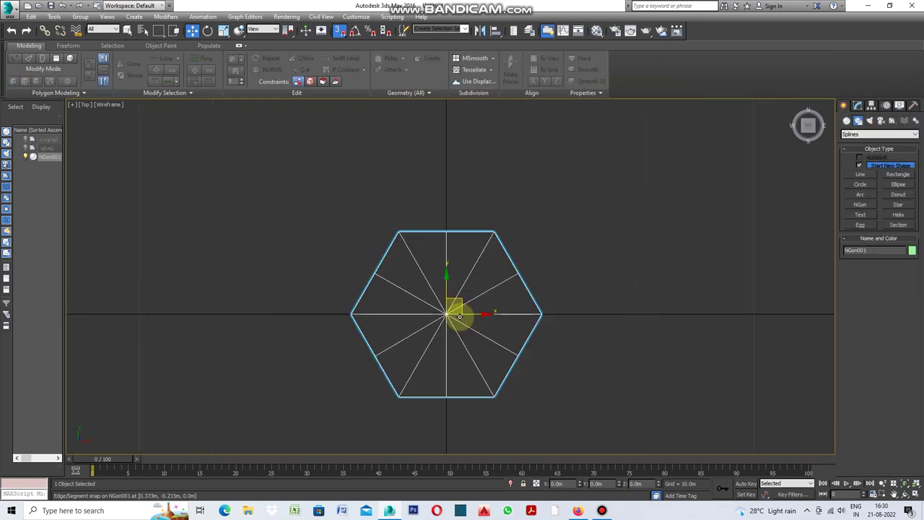
Clone the hexagon upward as NGon002, placed above the original
mouse_move(447, 299)
left_mouse_down("shift")
mouse_move(460, 145)
mouse_move(447, 148)
left_mouse_up("shift")
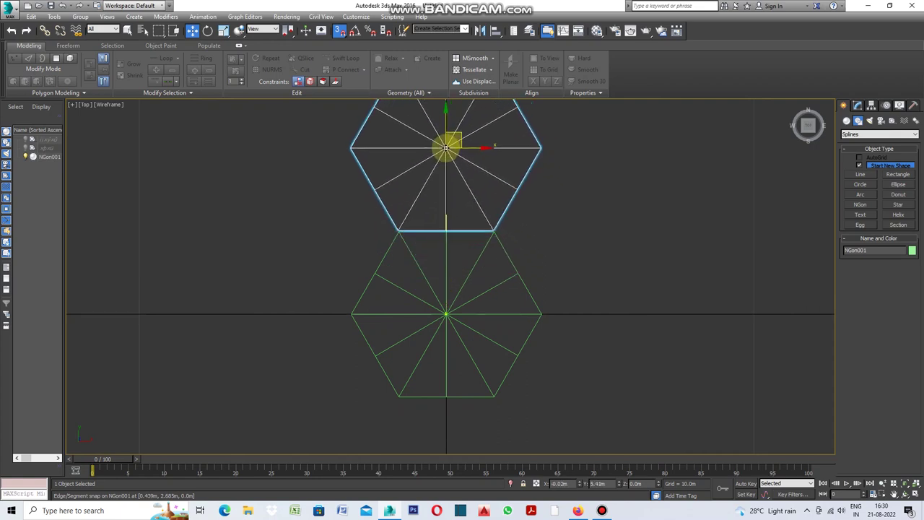
left_click_drag(447, 147, 447, 149, "shift")
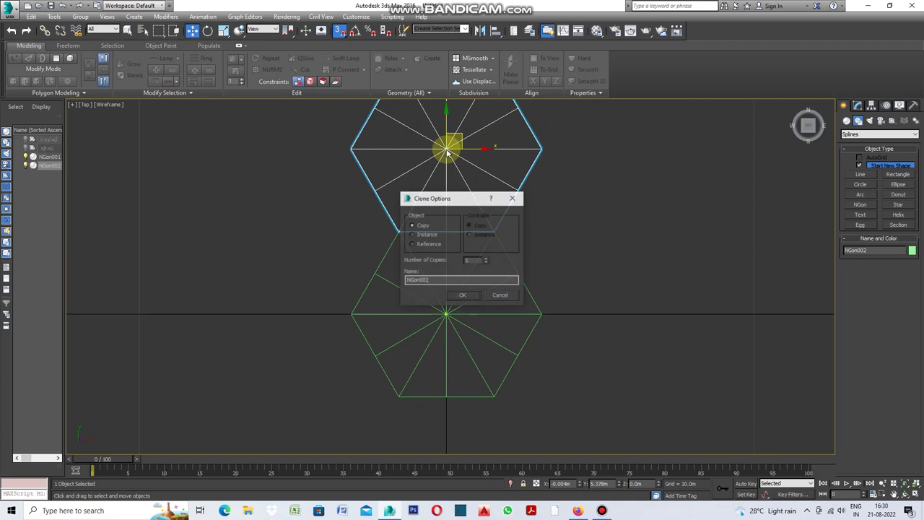
left_click(462, 295)
Zoom in and snap NGon002's bottom edge onto NGon001's top edge vertices
scroll(398, 238, "up", 5)
scroll(355, 255, "up", 3)
scroll(267, 249, "up", 2)
scroll(267, 249, "up", 3)
scroll(281, 247, "down", 5)
scroll(283, 248, "down", 1)
scroll(302, 253, "down", 2)
scroll(292, 253, "up", 3)
scroll(289, 246, "up", 2)
scroll(285, 241, "up", 1)
scroll(285, 228, "up", 1)
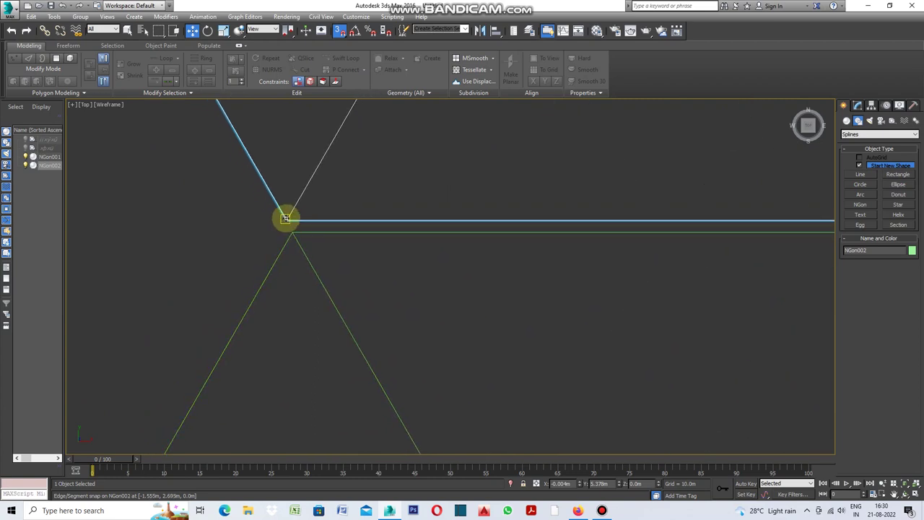
mouse_move(286, 218)
left_mouse_down()
mouse_move(296, 229)
mouse_move(291, 215)
mouse_move(290, 224)
left_mouse_up()
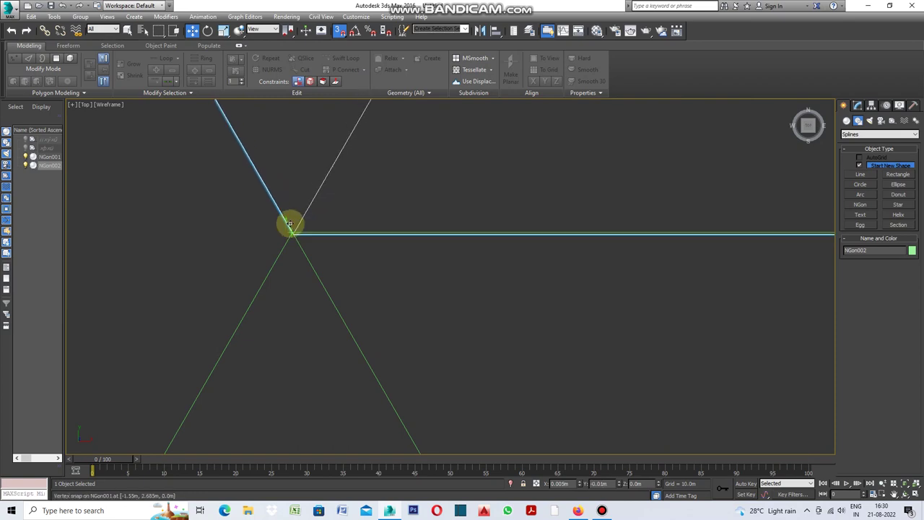
left_click_drag(288, 224, 290, 228)
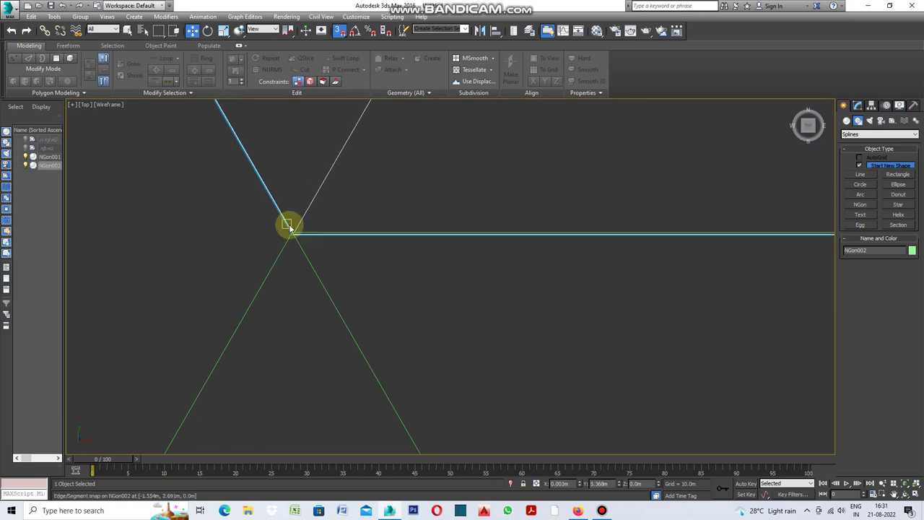
Clear the selection, then select both hexagons together
scroll(287, 259, "down", 1)
scroll(270, 272, "down", 2)
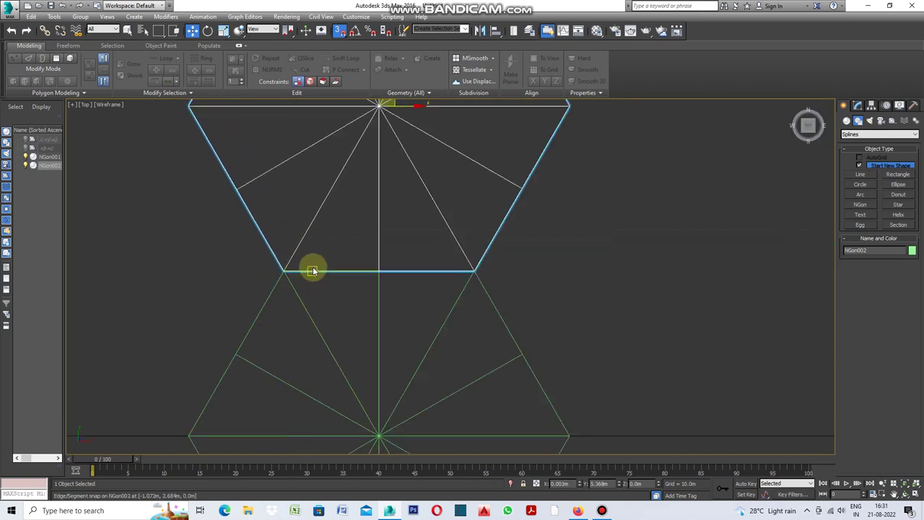
scroll(310, 268, "down", 1)
scroll(512, 303, "down", 1)
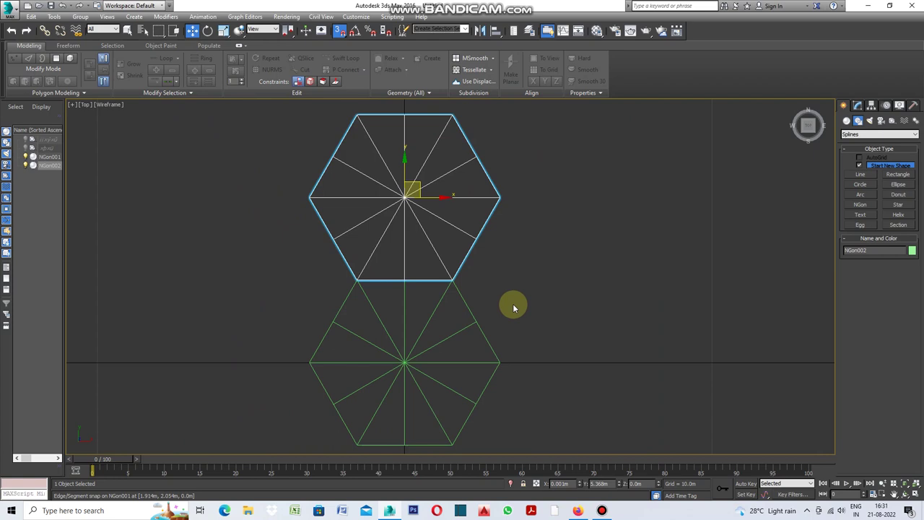
scroll(446, 287, "up", 5)
scroll(441, 289, "up", 2)
scroll(442, 289, "up", 1)
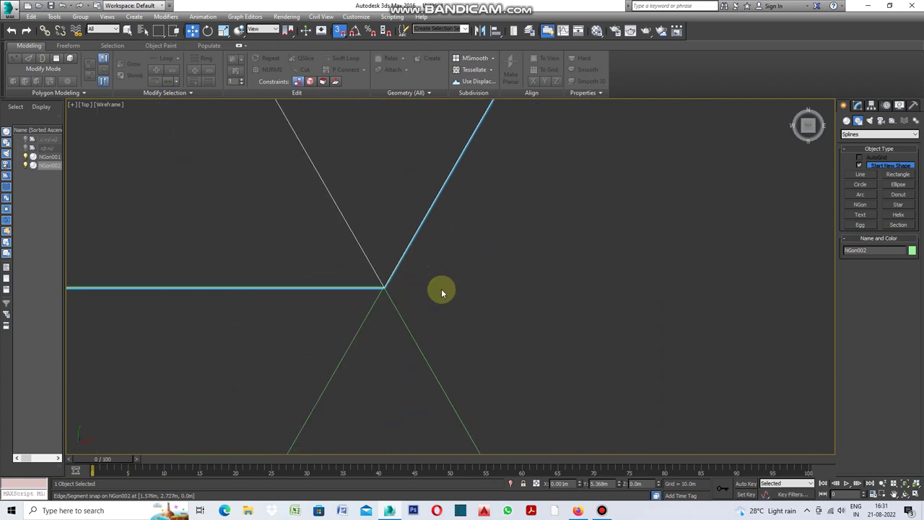
scroll(441, 289, "down", 1)
scroll(468, 279, "down", 3)
scroll(473, 289, "down", 3)
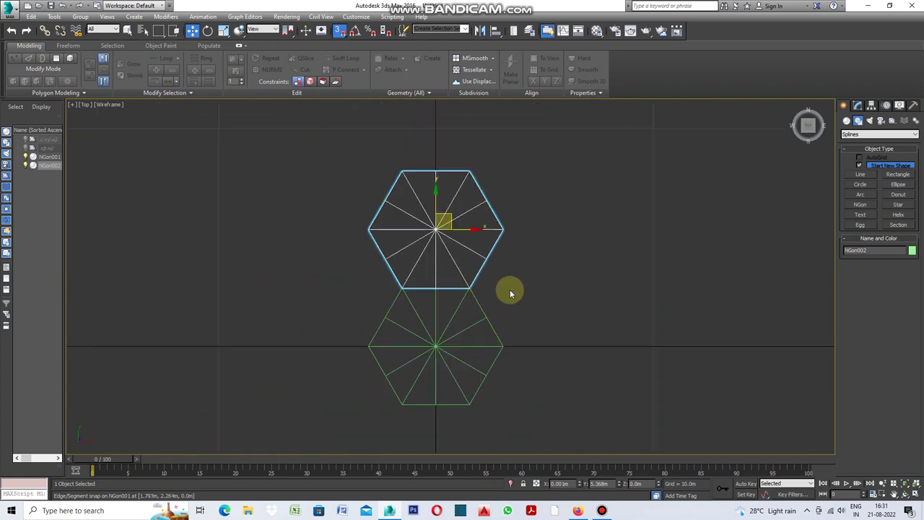
left_click(498, 291)
scroll(498, 291, "down", 4)
key("ctrl+a")
scroll(438, 331, "up", 4)
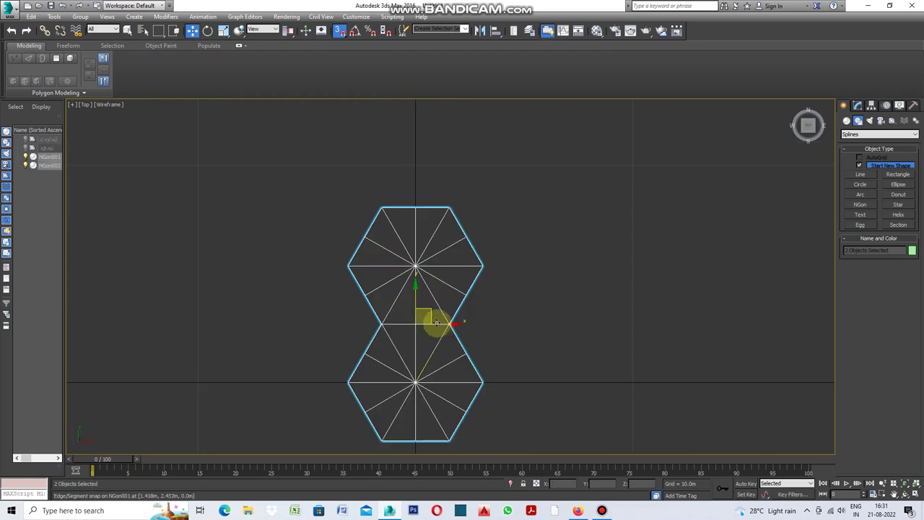
Snap-clone the hexagon pair upward into a 32-hexagon column, then window-select the whole column
mouse_move(416, 305)
left_mouse_down("shift")
mouse_move(416, 80)
mouse_move(414, 90)
left_mouse_up("shift")
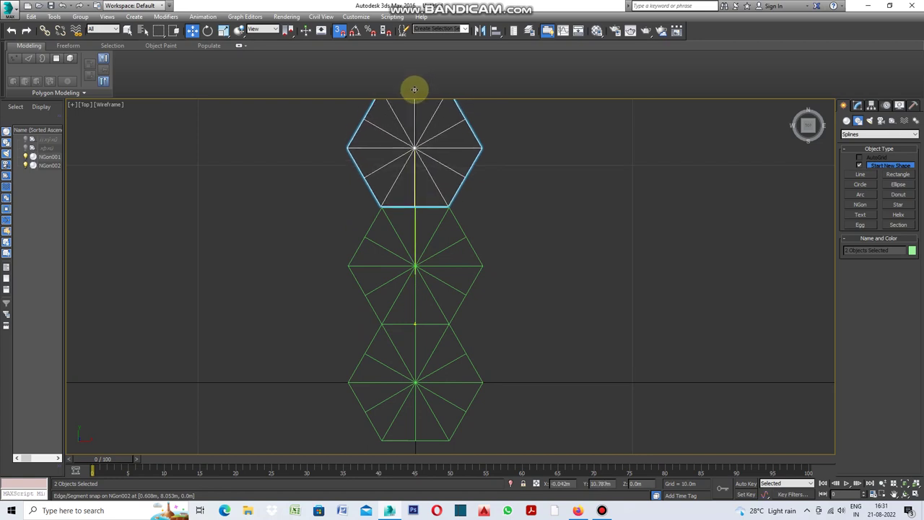
left_click_drag(415, 89, 414, 90, "shift")
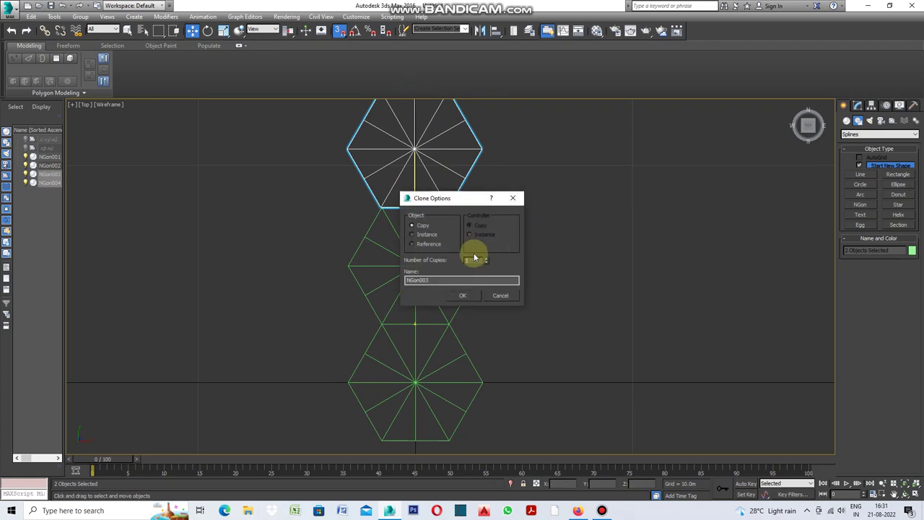
left_click(468, 295)
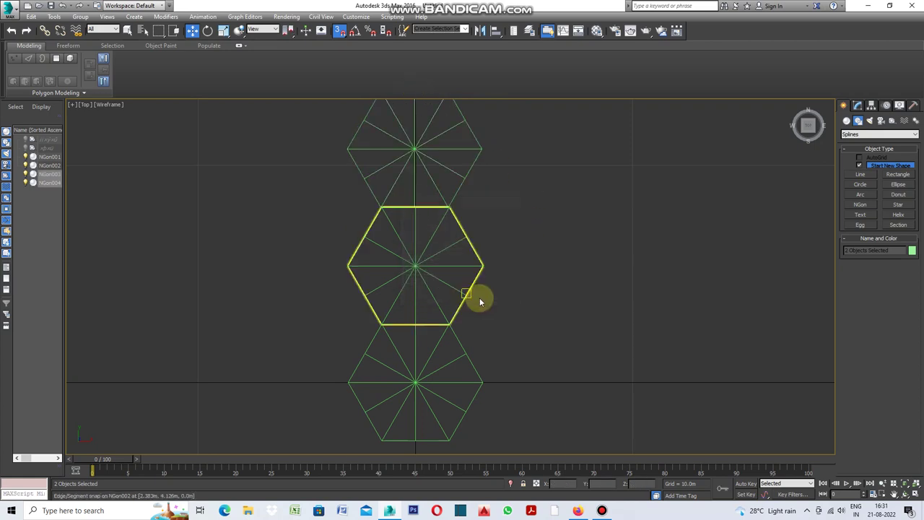
scroll(466, 298, "down", 5)
scroll(462, 302, "down", 2)
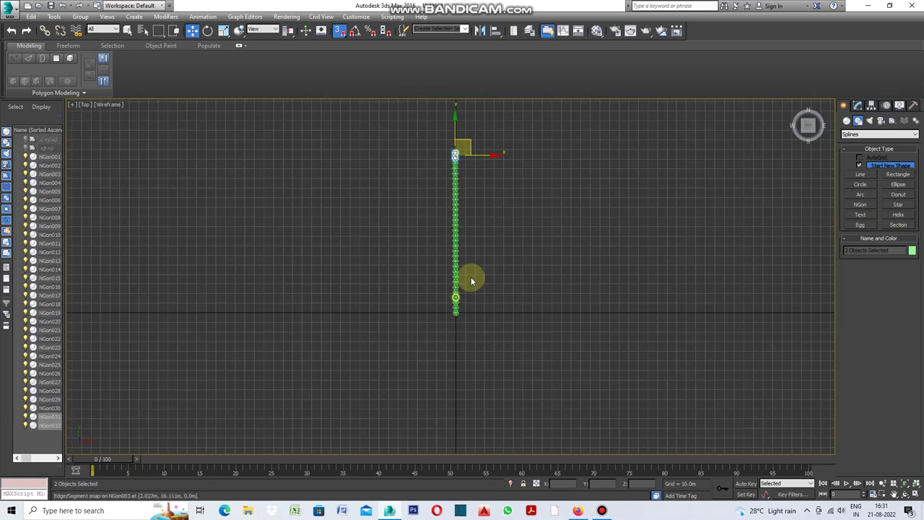
scroll(489, 206, "up", 1)
left_click(494, 200)
left_click_drag(502, 118, 413, 339)
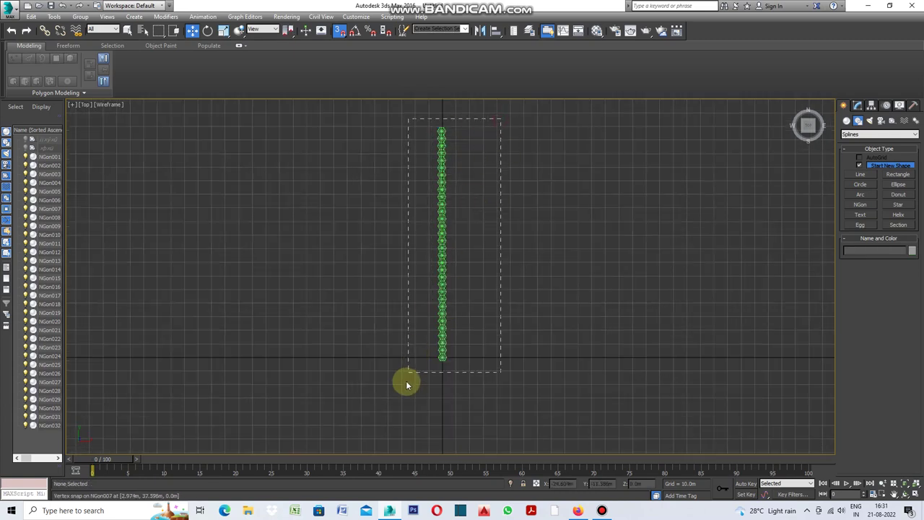
Clone the hexagon column to the left, snapping it to interlock beside the original
scroll(447, 224, "up", 2)
scroll(439, 264, "up", 1)
scroll(442, 273, "up", 3)
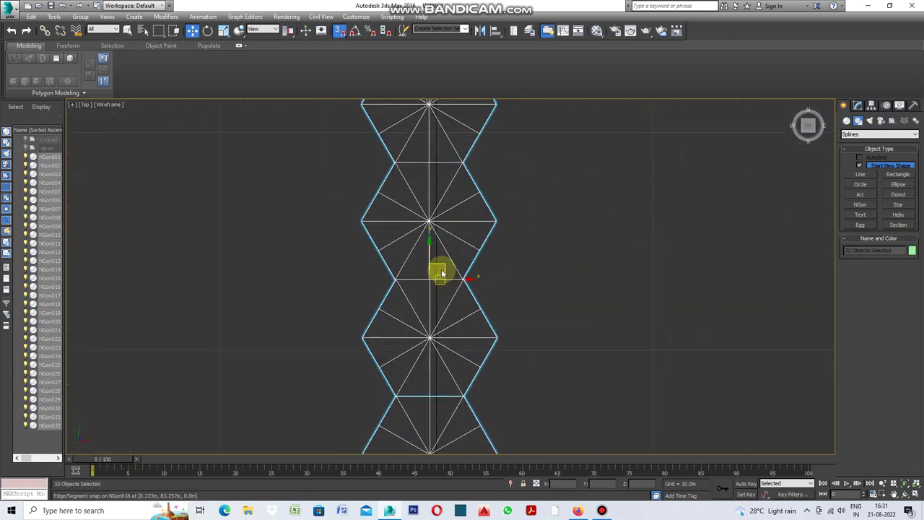
scroll(446, 273, "up", 1)
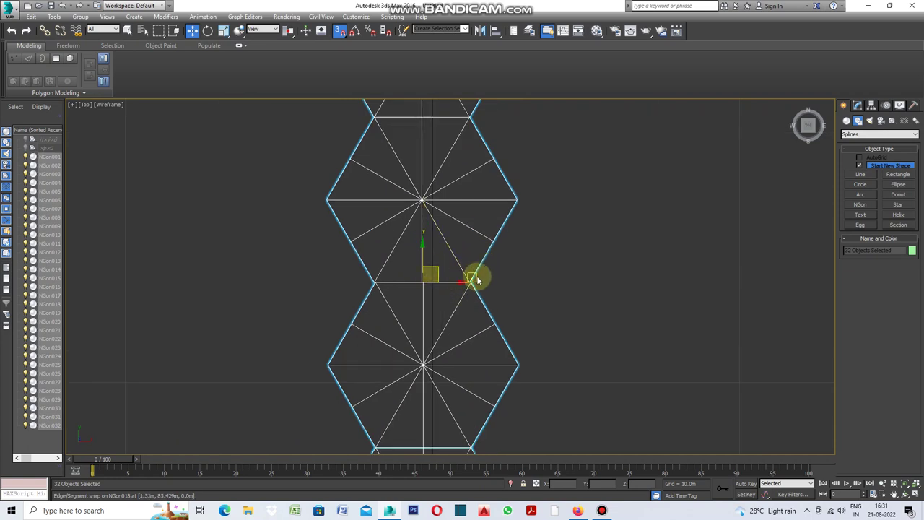
left_click_drag(516, 201, 372, 283, "shift")
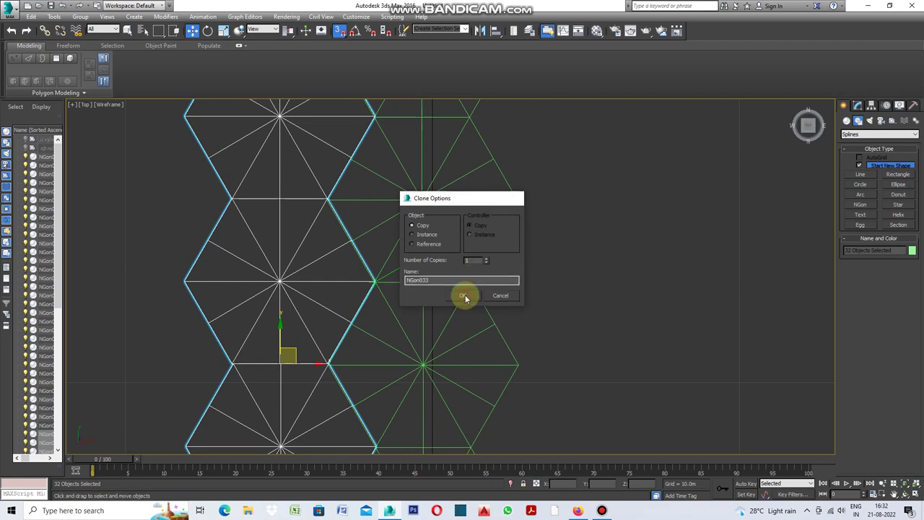
left_click(465, 298)
Zoom along the new double-wide strip, selecting and deselecting its top hexagon
scroll(392, 160, "down", 5)
scroll(385, 156, "up", 2)
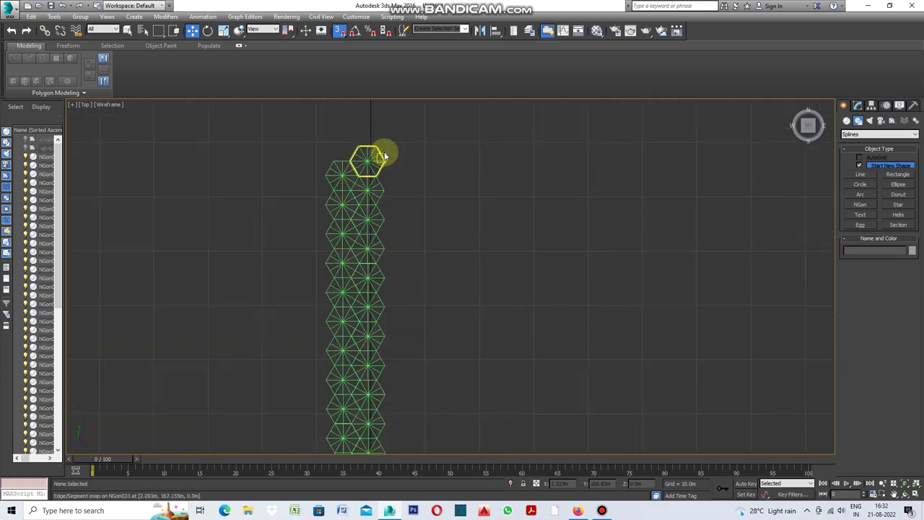
scroll(386, 156, "up", 3)
left_click(365, 171)
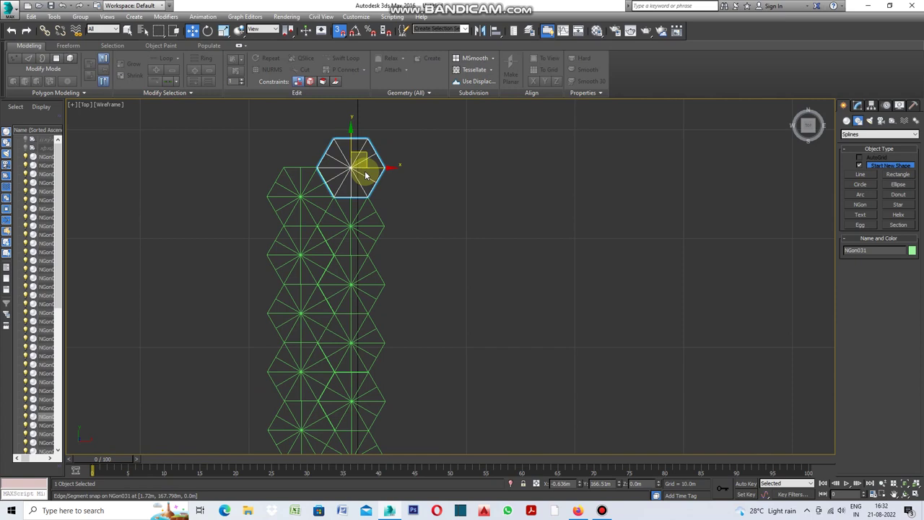
left_click(397, 201)
scroll(374, 170, "down", 3)
scroll(376, 185, "down", 2)
scroll(370, 187, "down", 1)
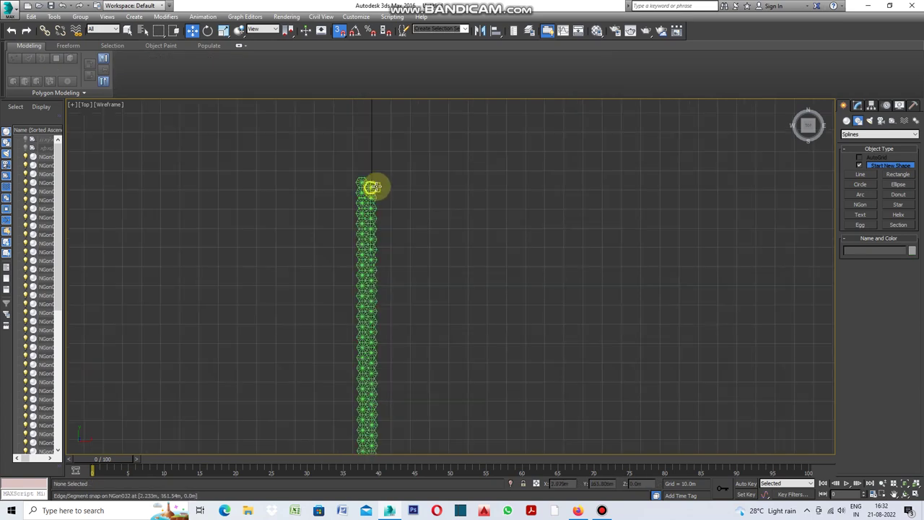
scroll(389, 250, "down", 2)
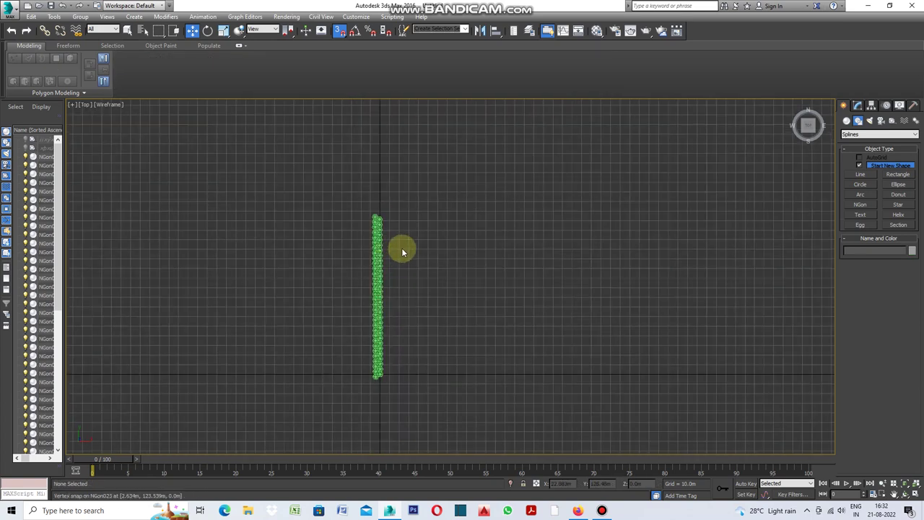
scroll(403, 250, "up", 2)
scroll(411, 217, "down", 4)
scroll(397, 250, "up", 2)
Window-select the whole double-width hexagon strip
left_click_drag(425, 149, 360, 370)
scroll(380, 293, "up", 2)
scroll(401, 230, "up", 2)
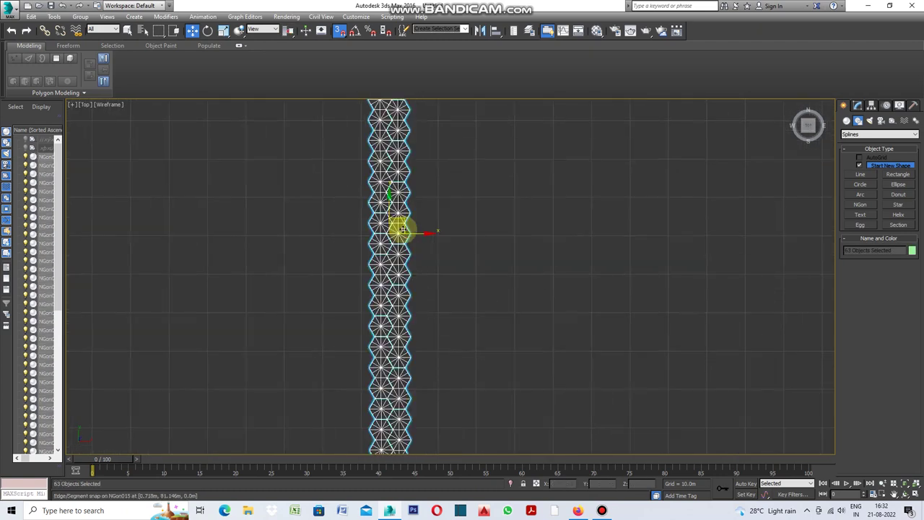
scroll(401, 230, "up", 4)
scroll(404, 224, "up", 1)
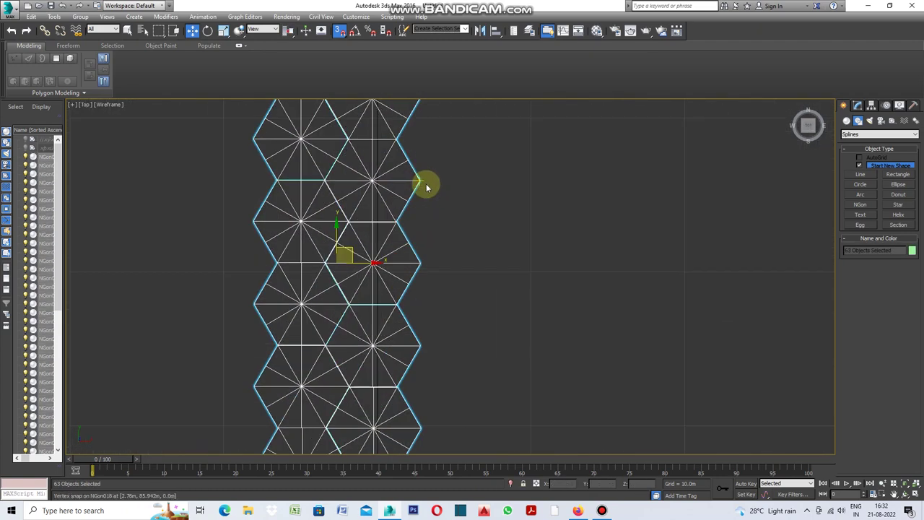
Snap-clone the strip leftward 15 times into a large square honeycomb grid
left_click_drag(417, 183, 273, 182, "shift")
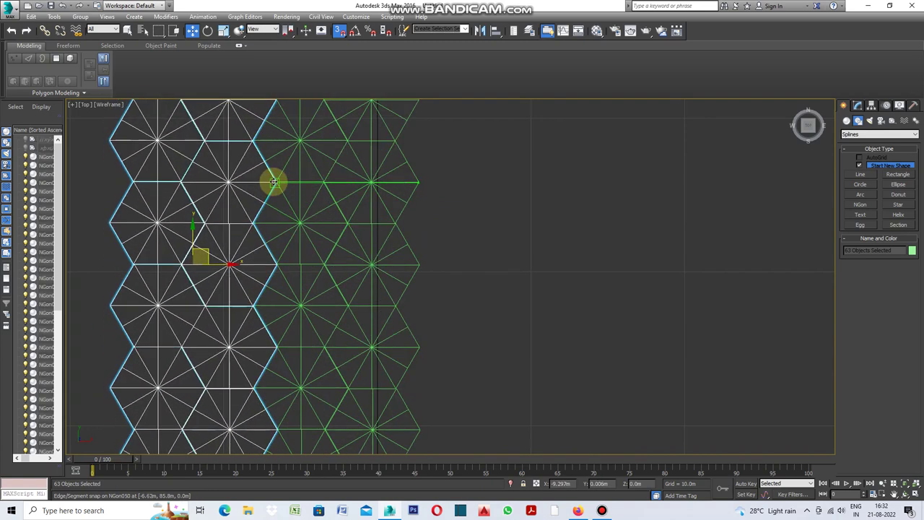
left_click_drag(274, 182, 273, 182, "shift")
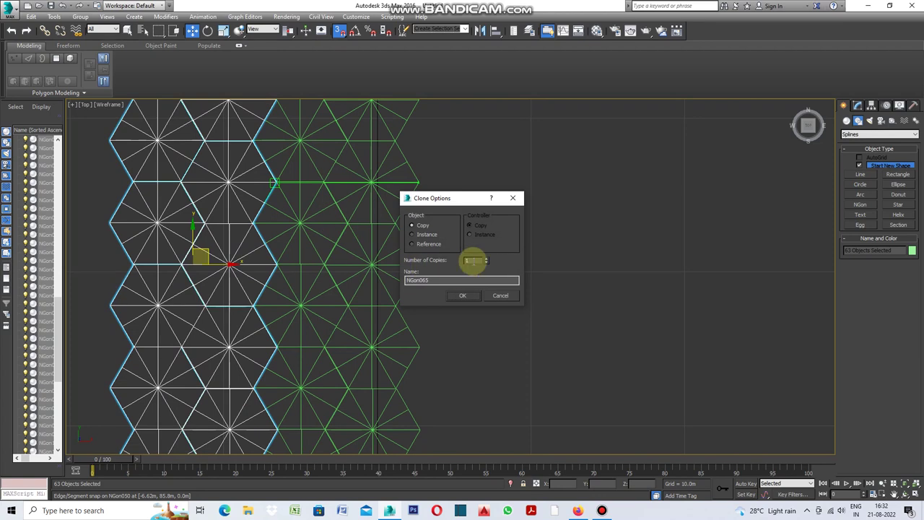
left_click(471, 296)
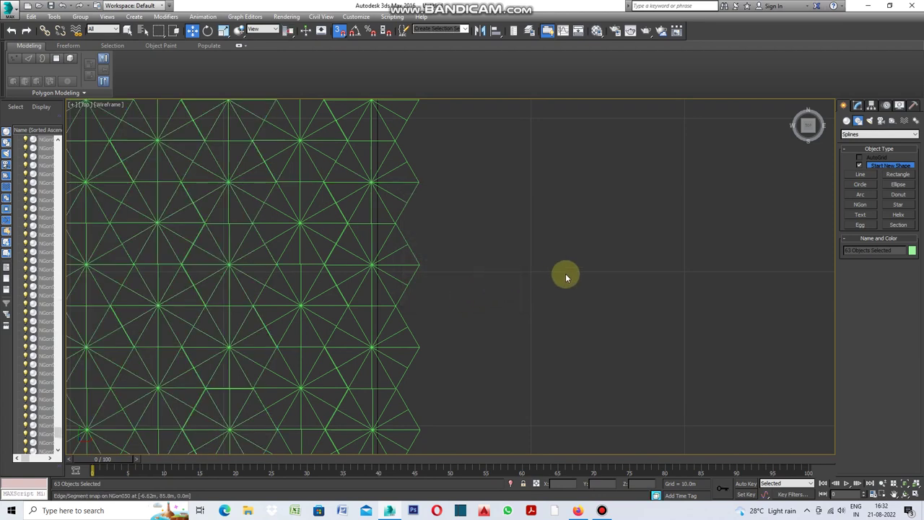
scroll(528, 261, "down", 5)
scroll(528, 266, "down", 5)
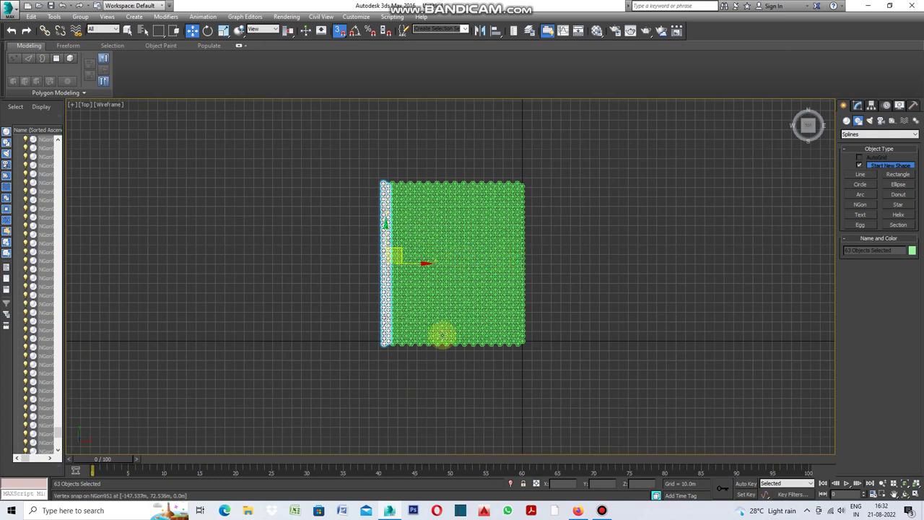
scroll(504, 357, "up", 4)
scroll(557, 326, "up", 3)
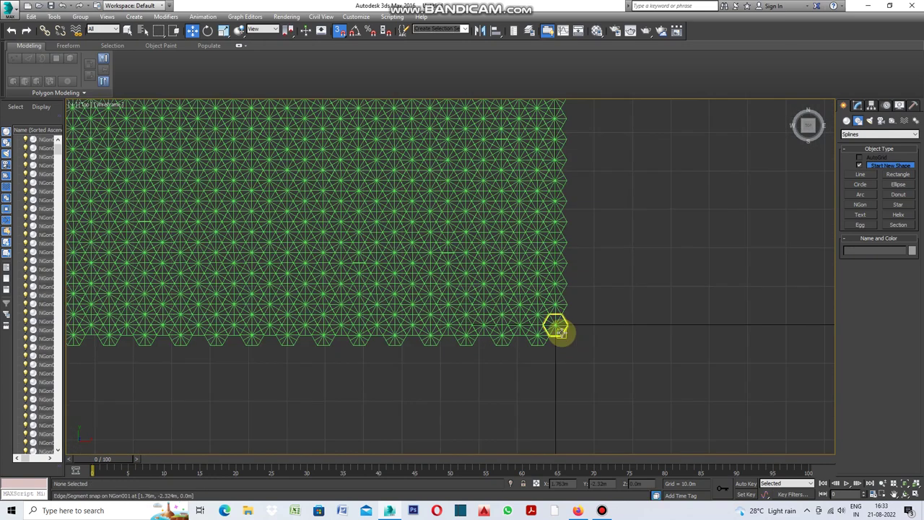
Select the corner hexagon NGon001
left_click(556, 325)
scroll(606, 354, "down", 2)
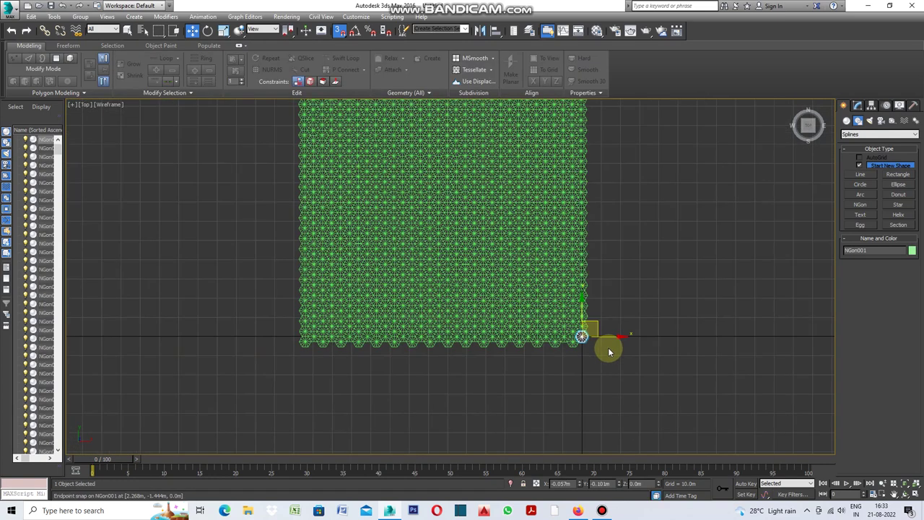
scroll(503, 361, "down", 1)
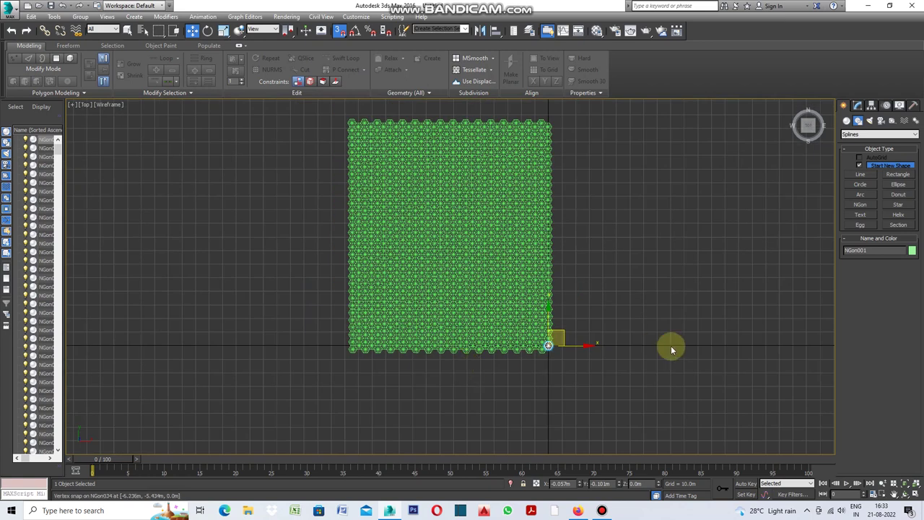
Attach every NGon hexagon to NGon001 using Attach List with Select All
left_click(859, 107)
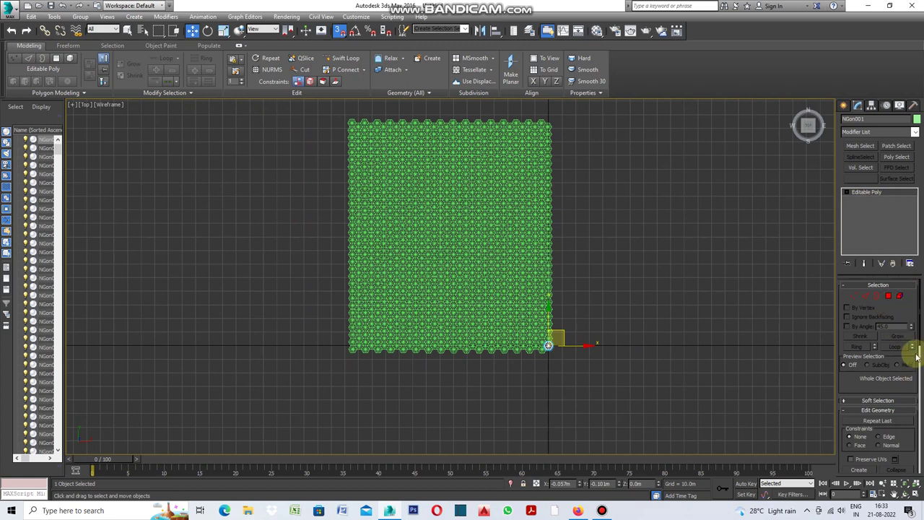
scroll(920, 322, "down", 3)
scroll(910, 299, "down", 2)
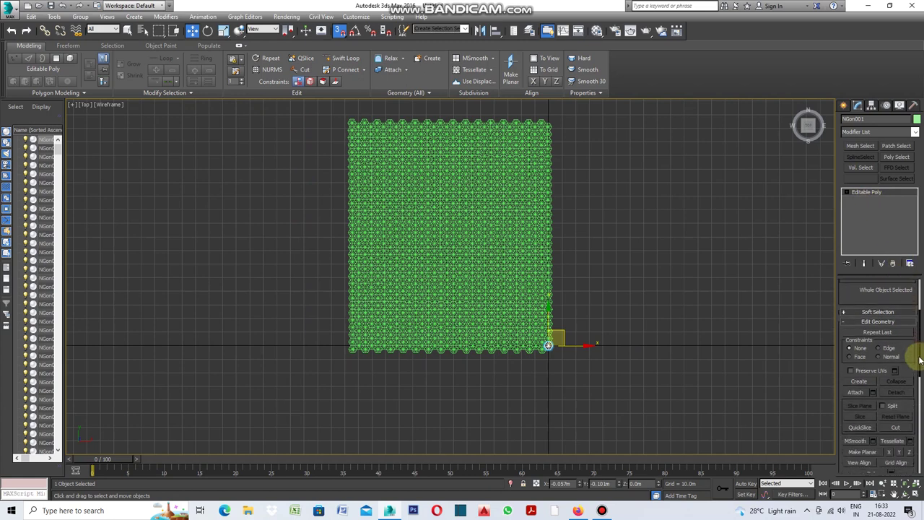
left_click(874, 392)
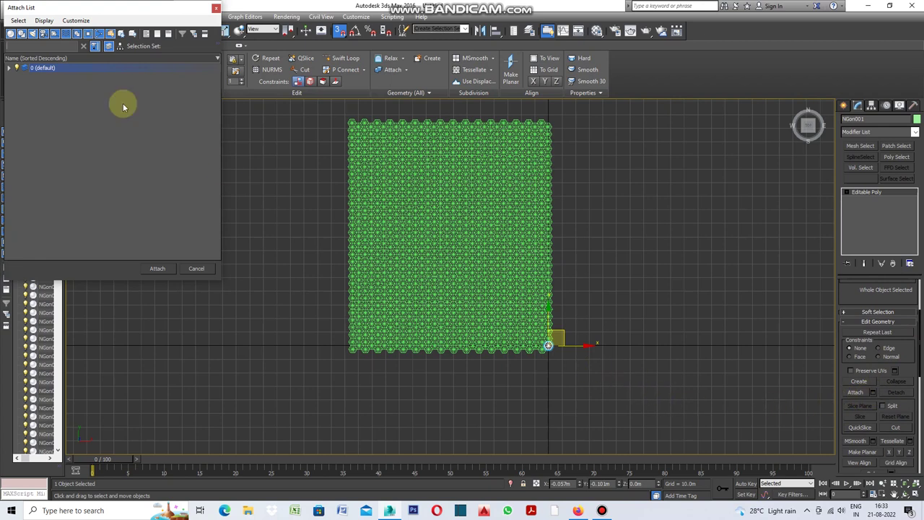
left_click(20, 22)
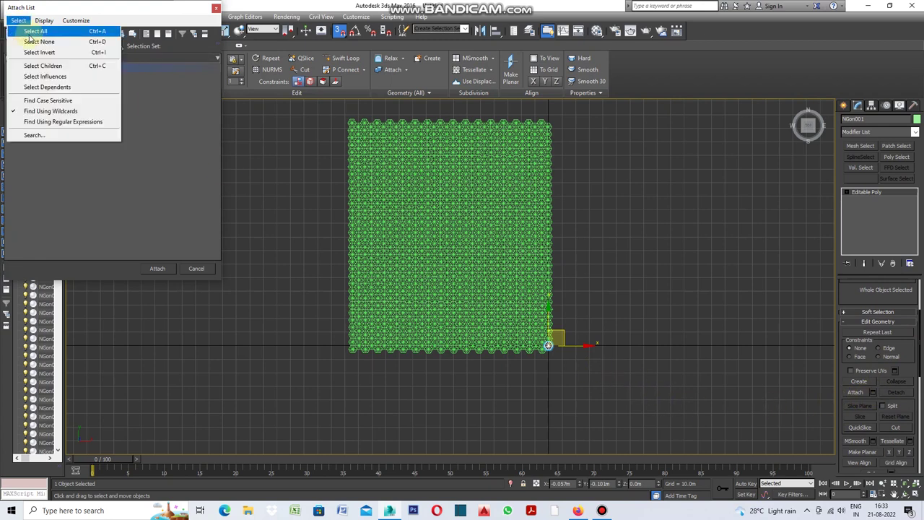
left_click(28, 30)
left_click(156, 268)
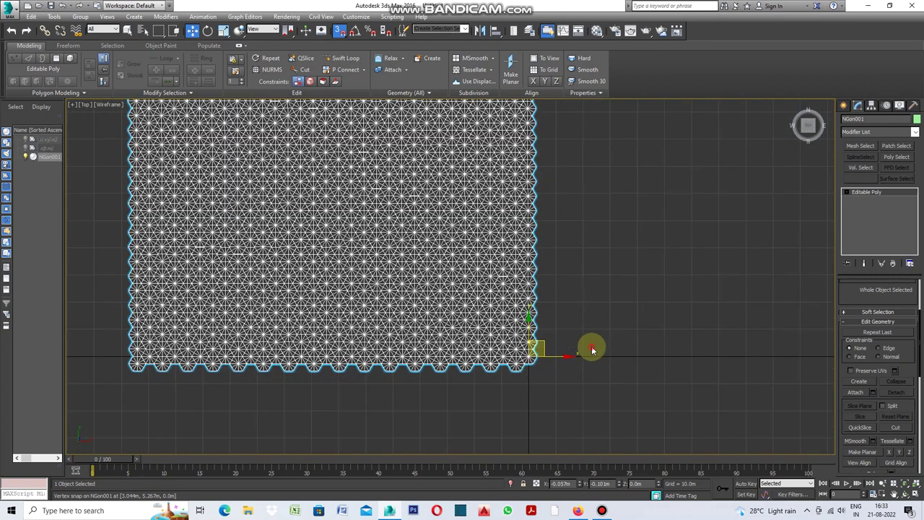
Reselect the merged NGon001 mesh and switch the viewport to Perspective
left_click(593, 347)
scroll(571, 339, "up", 3)
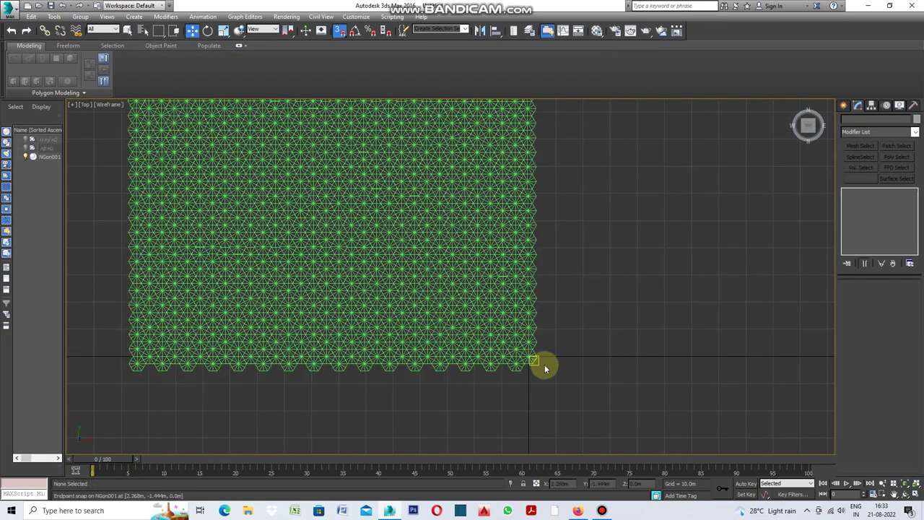
scroll(533, 360, "down", 2)
scroll(536, 358, "down", 2)
left_click(539, 356)
key("p")
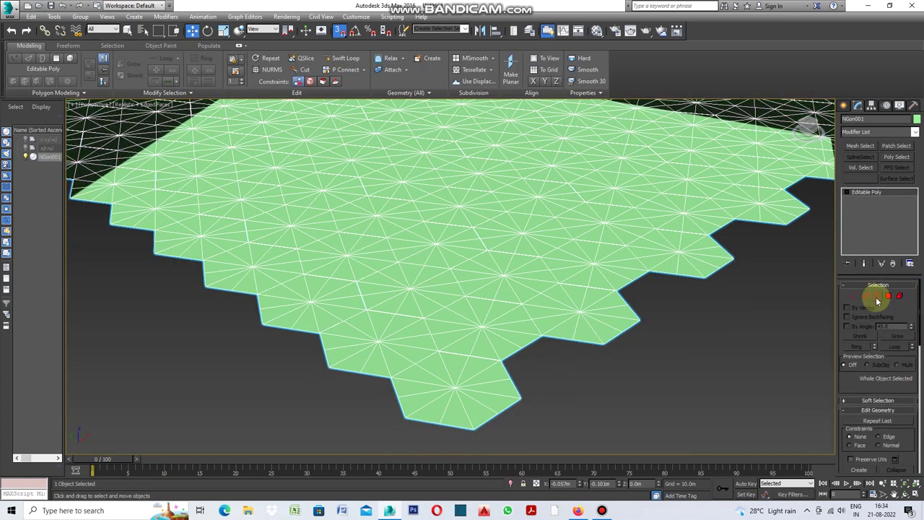
Enter Vertex mode with all 6048 vertices selected and return to four viewports
left_click(853, 297)
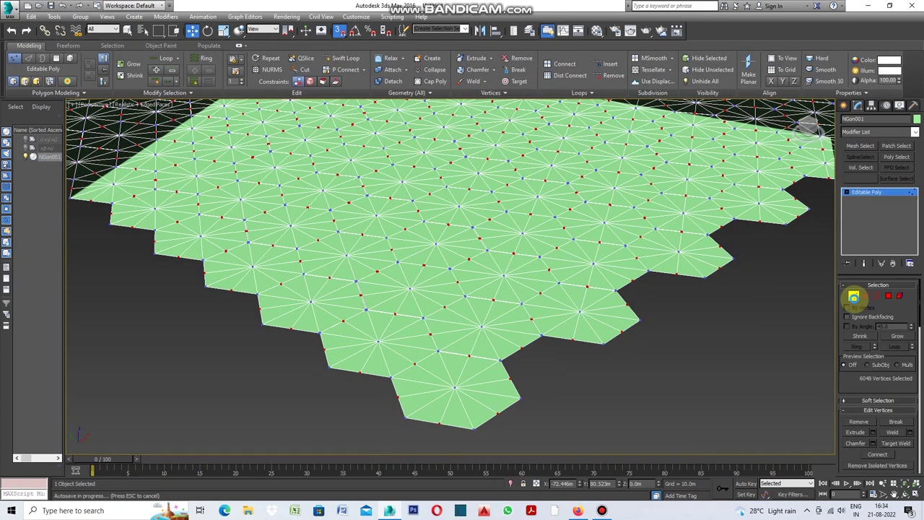
scroll(567, 320, "down", 3)
scroll(463, 312, "down", 3)
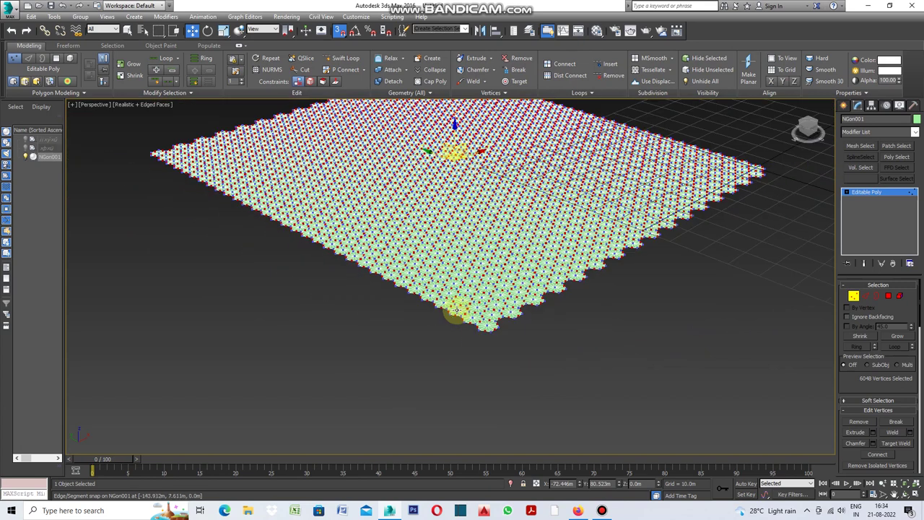
scroll(528, 201, "up", 3)
scroll(574, 282, "up", 3)
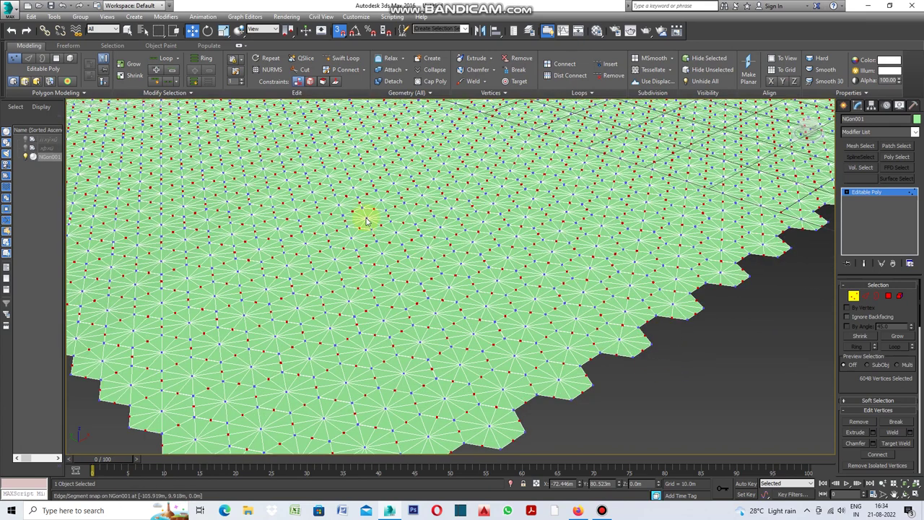
scroll(100, 142, "down", 2)
key("alt+w")
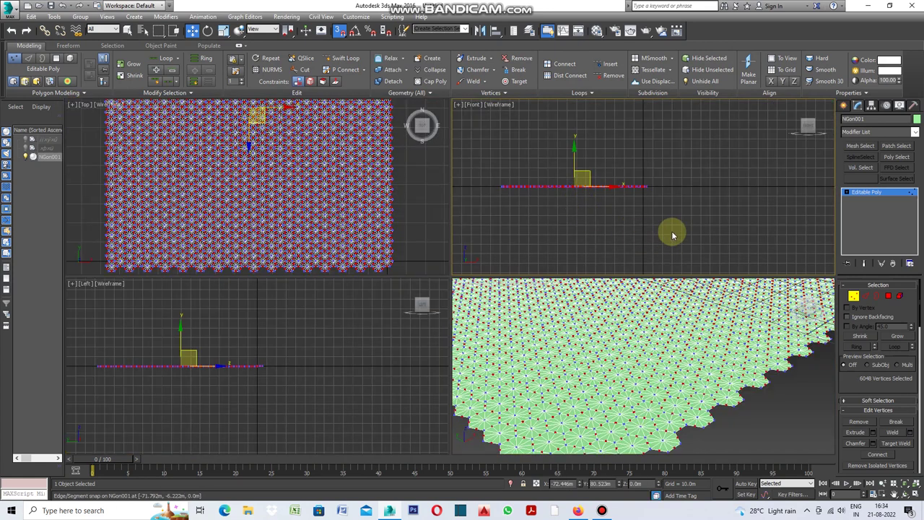
left_click(457, 104)
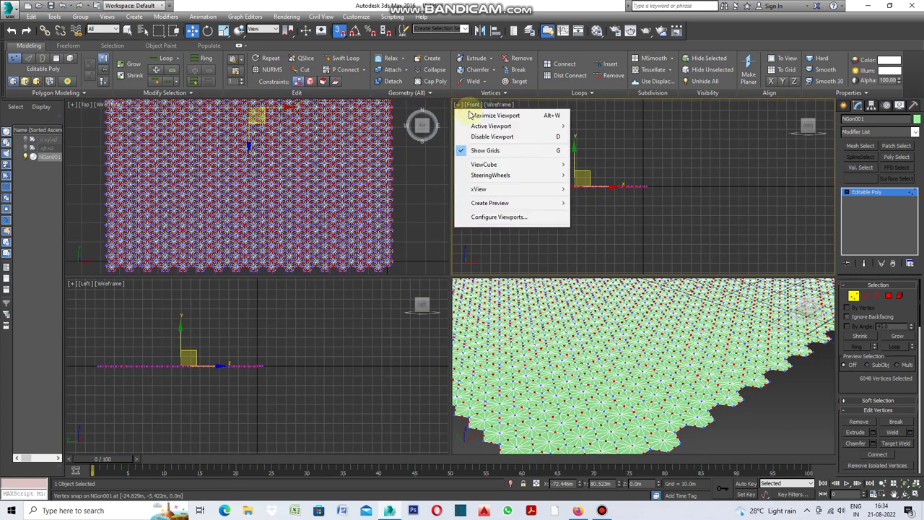
Maximize the Front view and move the selected vertices down along Y into spikes
left_click(478, 117)
scroll(303, 303, "up", 2)
scroll(330, 296, "up", 2)
scroll(361, 296, "up", 2)
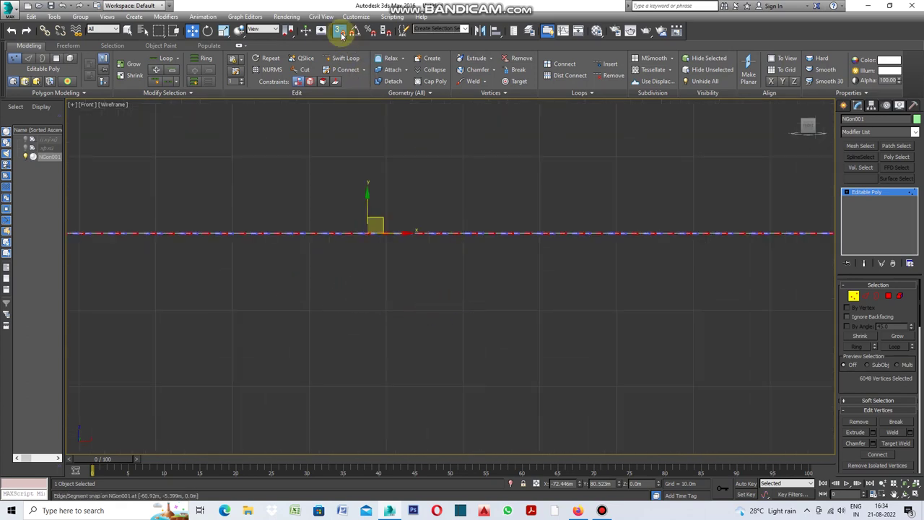
scroll(358, 254, "up", 2)
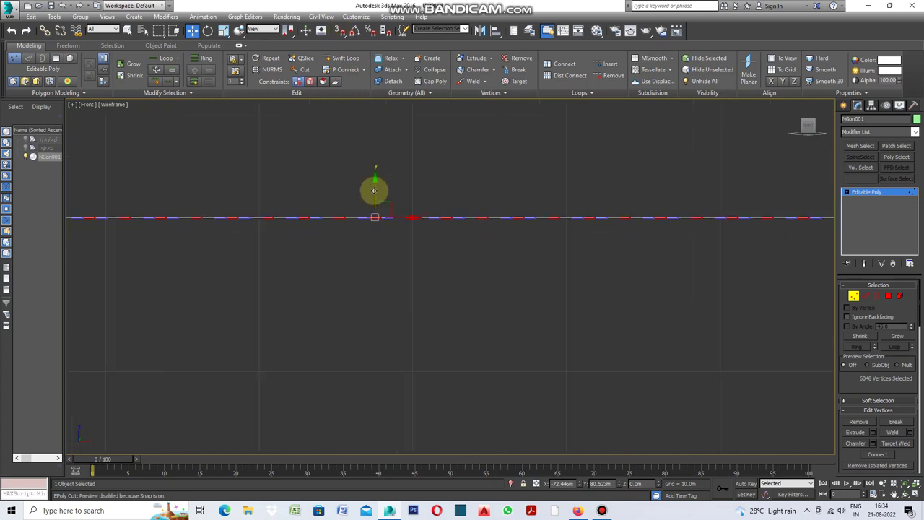
left_click_drag(374, 191, 373, 225)
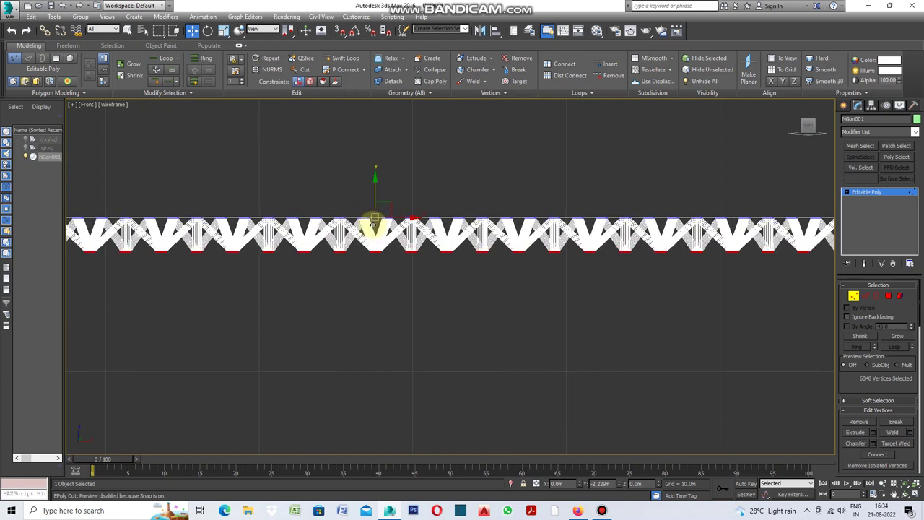
Restore the four-view layout, orbit Perspective to view the sheet, and switch to Edge mode
left_click(73, 104)
left_click(94, 116)
mouse_move(650, 413)
middle_mouse_down("alt")
mouse_move(668, 434)
mouse_move(643, 438)
mouse_move(656, 433)
middle_mouse_up("alt")
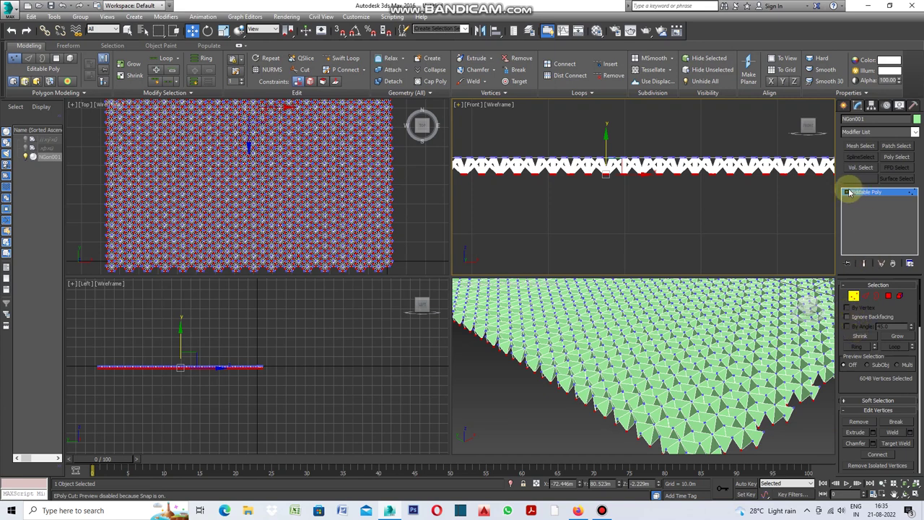
left_click(868, 296)
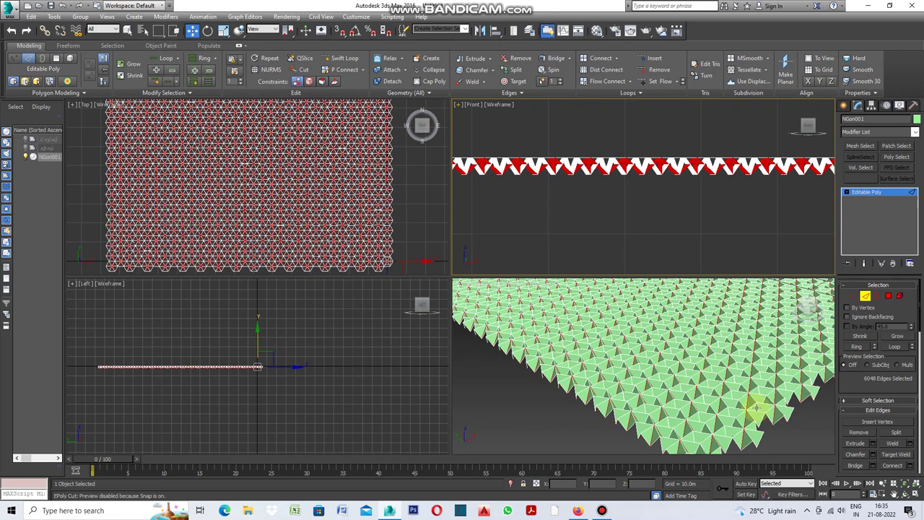
Maximize the Top view, choose Select and Uniform Scale, and restore four viewports
left_click(71, 104)
left_click(101, 114)
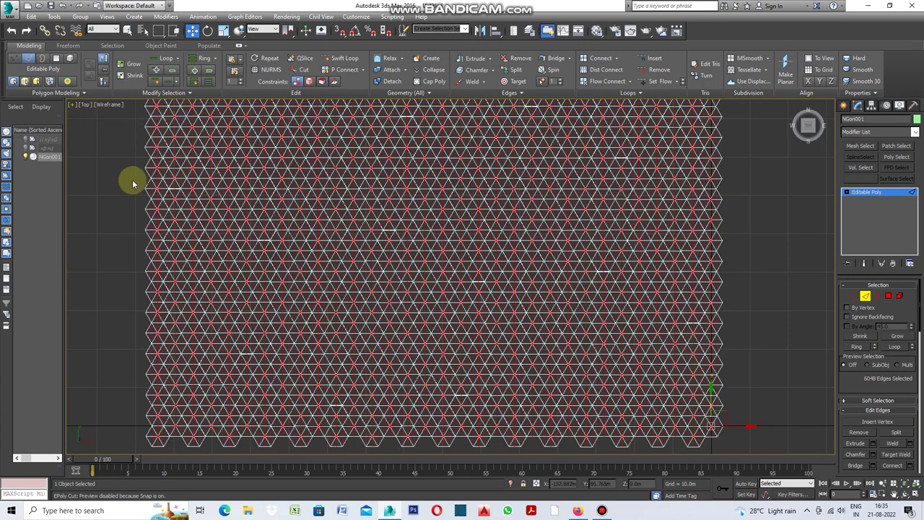
scroll(105, 197, "down", 2)
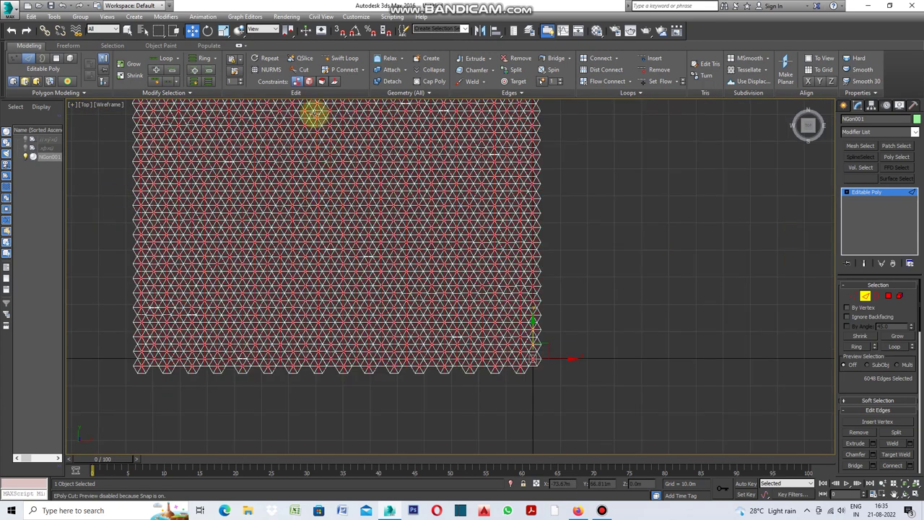
scroll(309, 108, "up", 2)
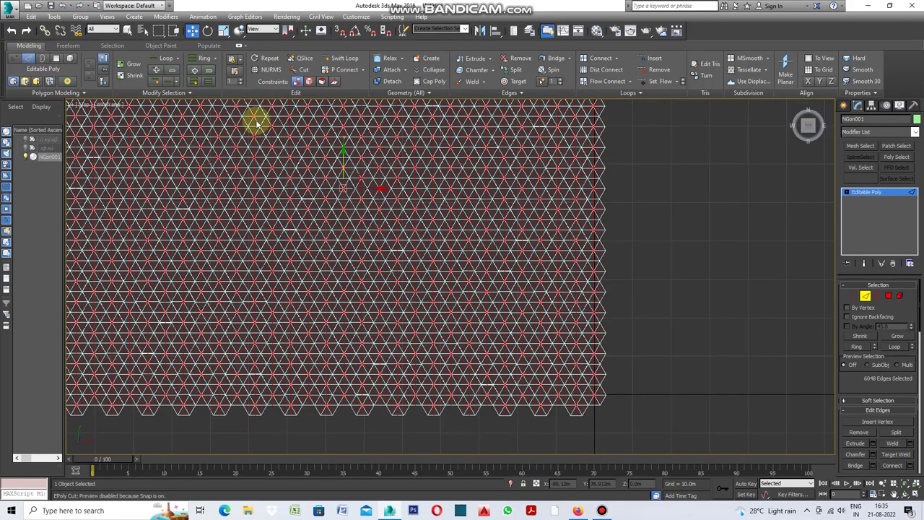
left_click(224, 32)
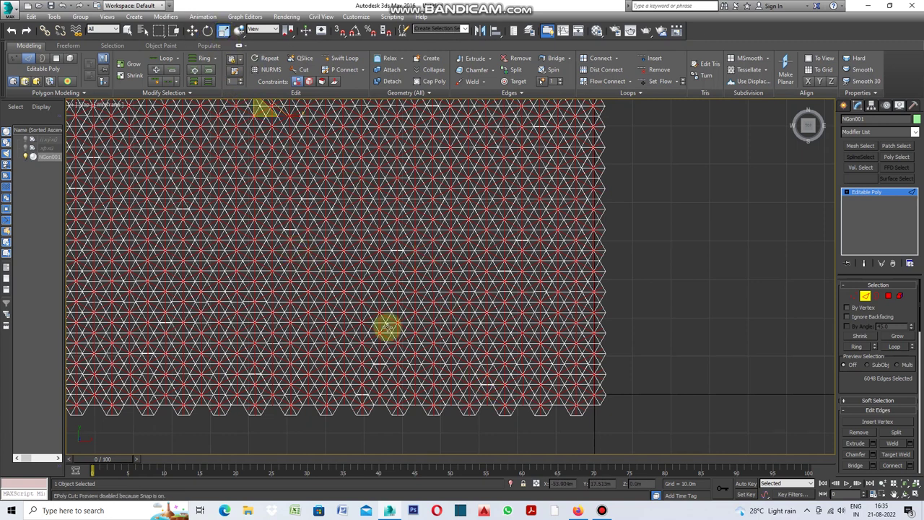
key("alt+w")
Scale the selected edges down, then up to about 260%, forming a star lattice
mouse_move(267, 194)
left_mouse_down()
mouse_move(187, 289)
mouse_move(82, 452)
left_mouse_up()
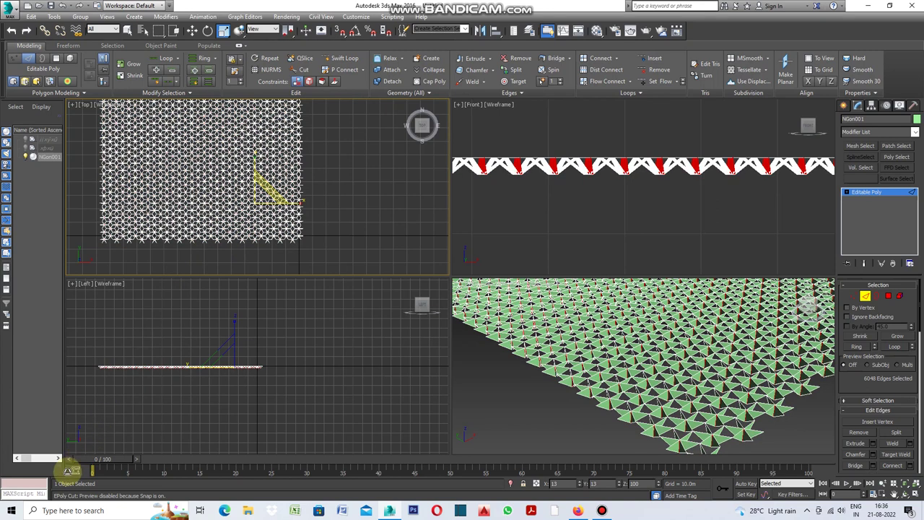
scroll(254, 193, "up", 3)
scroll(250, 189, "up", 2)
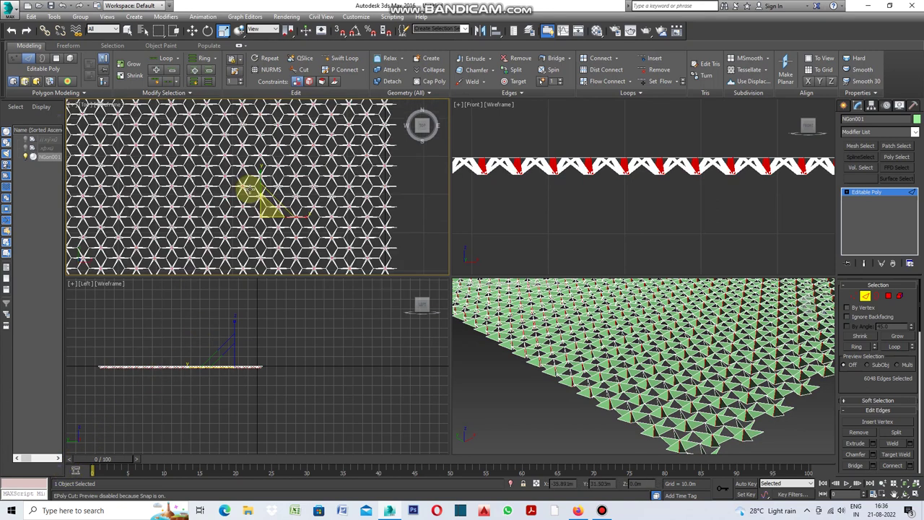
scroll(260, 206, "up", 2)
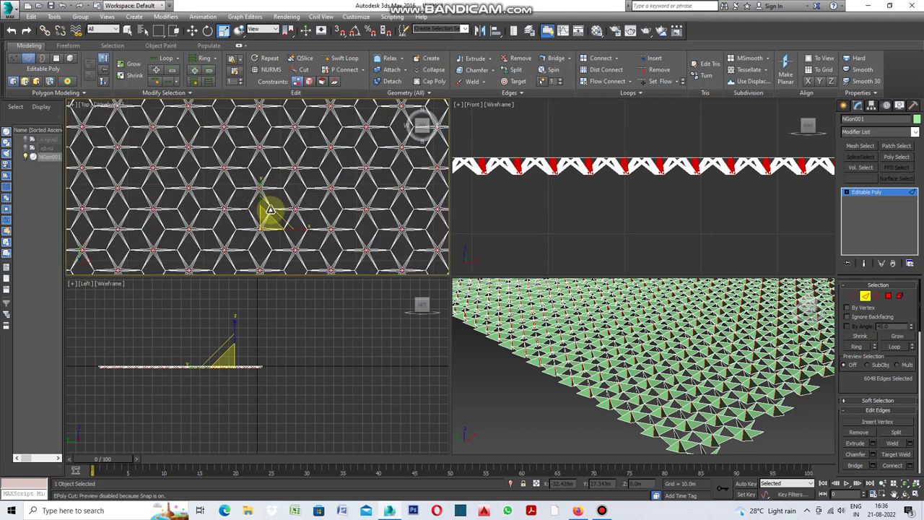
left_click_drag(274, 213, 252, 242)
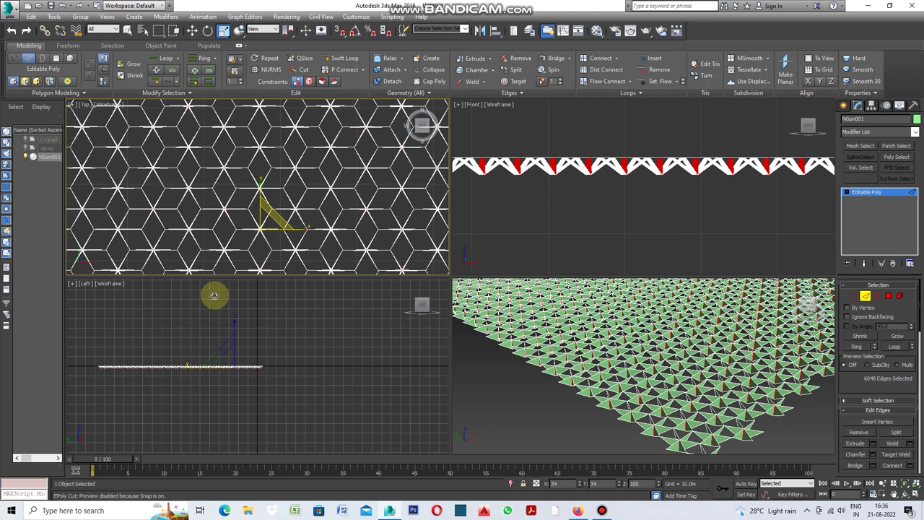
mouse_move(278, 217)
left_mouse_down()
mouse_move(442, 18)
mouse_move(470, 485)
mouse_move(499, 456)
mouse_move(470, 481)
mouse_move(424, 21)
mouse_move(357, 79)
mouse_move(261, 262)
left_mouse_up()
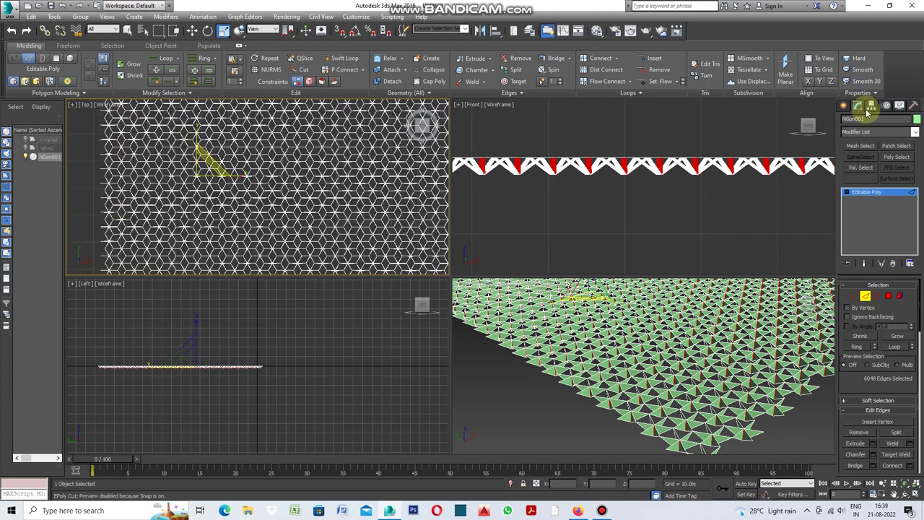
Add a Morpher modifier to NGon001 from the Modifier List
left_click(915, 133)
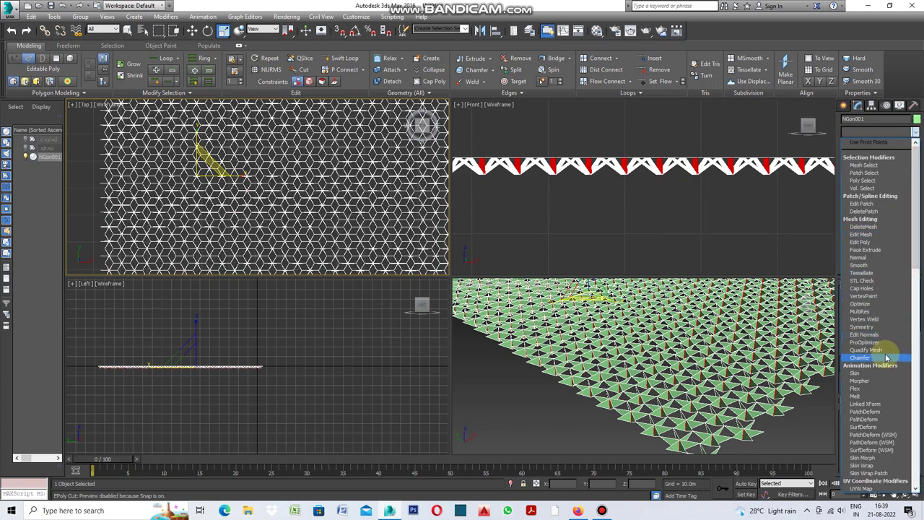
left_click(875, 381)
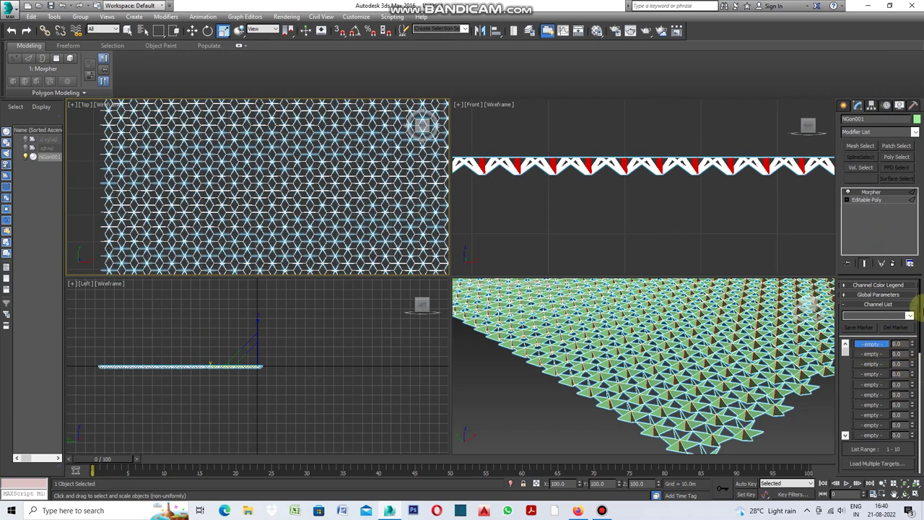
left_click_drag(920, 305, 918, 370)
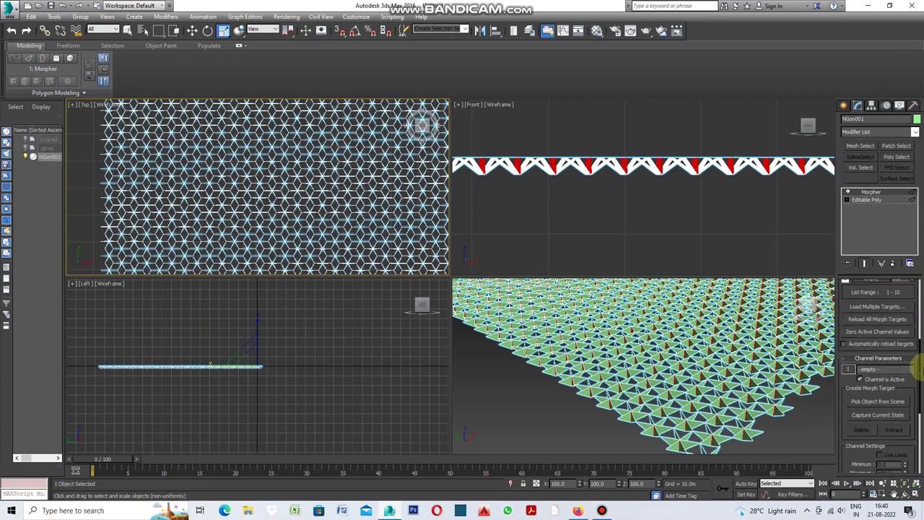
Capture the current shape as morph target '01', then select Editable Poly in the stack
left_click(893, 417)
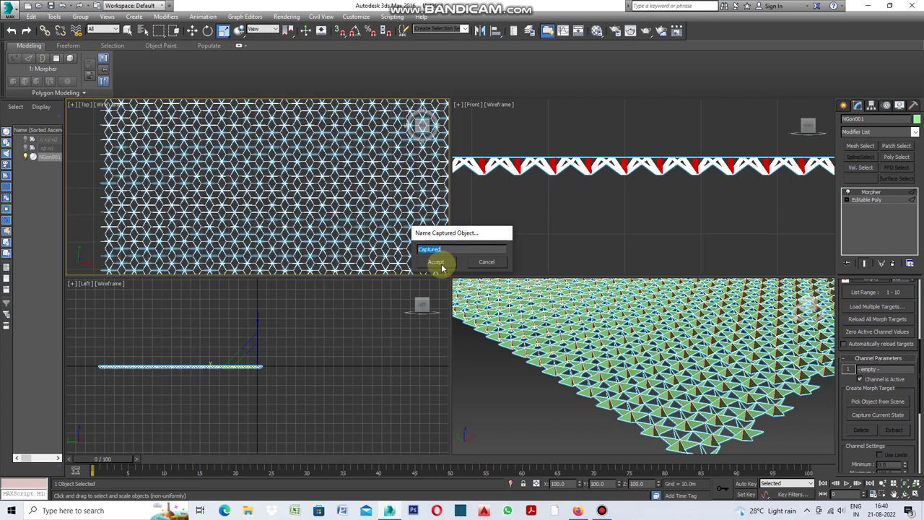
type("01")
left_click(437, 262)
left_click_drag(921, 371, 921, 289)
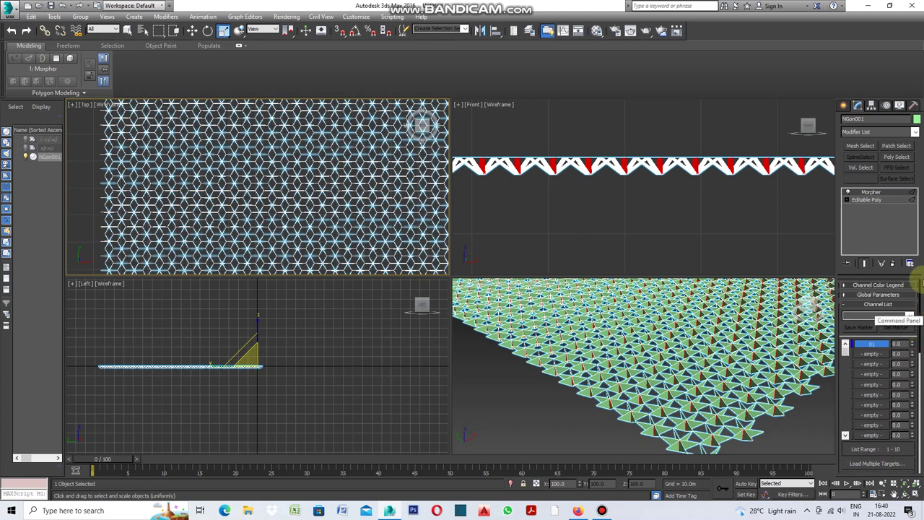
left_click(865, 200)
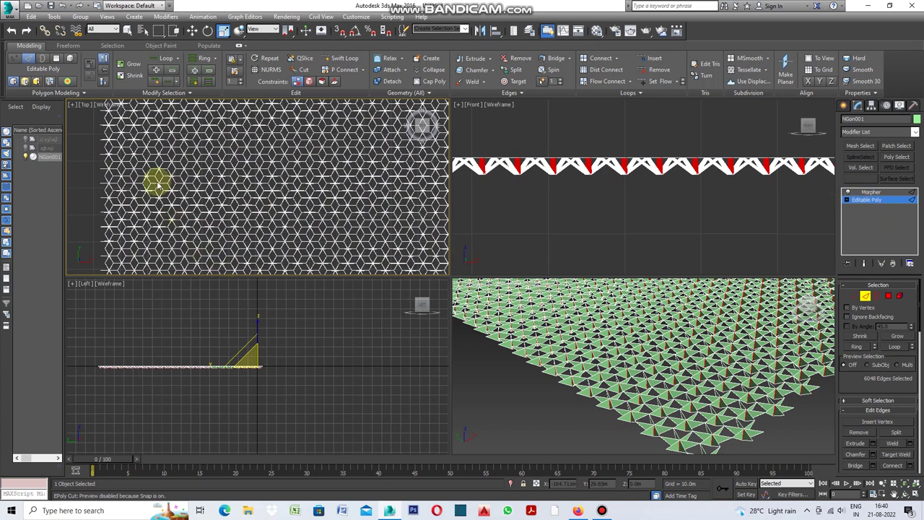
In a maximized Top view, apply Repeat and drag to rework the edges into a denser triangular pattern
left_click(73, 107)
left_click(90, 114)
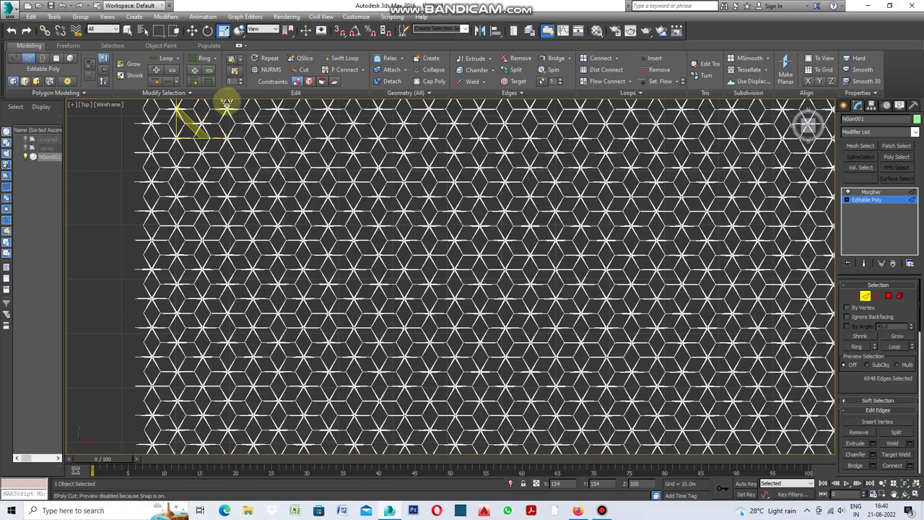
left_click(268, 59)
mouse_move(372, 439)
left_mouse_down()
mouse_move(770, 39)
mouse_move(856, 453)
mouse_move(868, 440)
left_mouse_up()
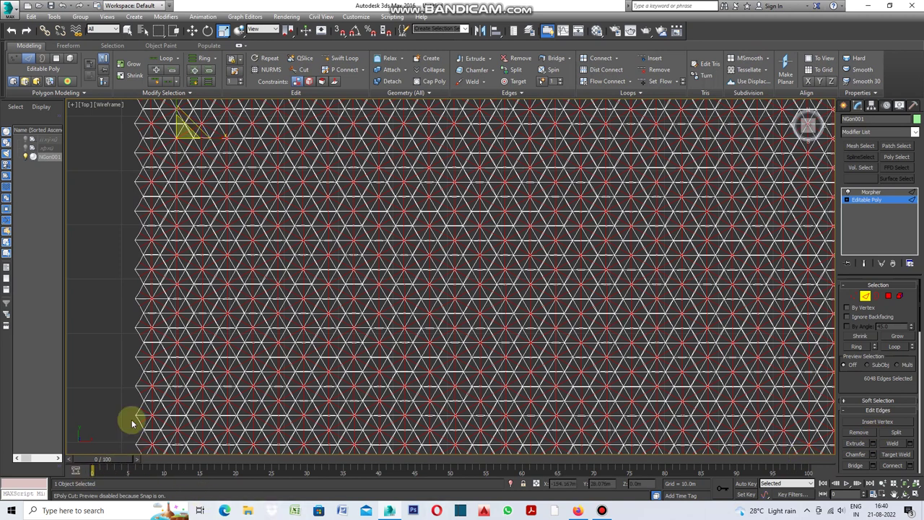
Restore the four-view layout and select the Morpher modifier in the stack
left_click(72, 105)
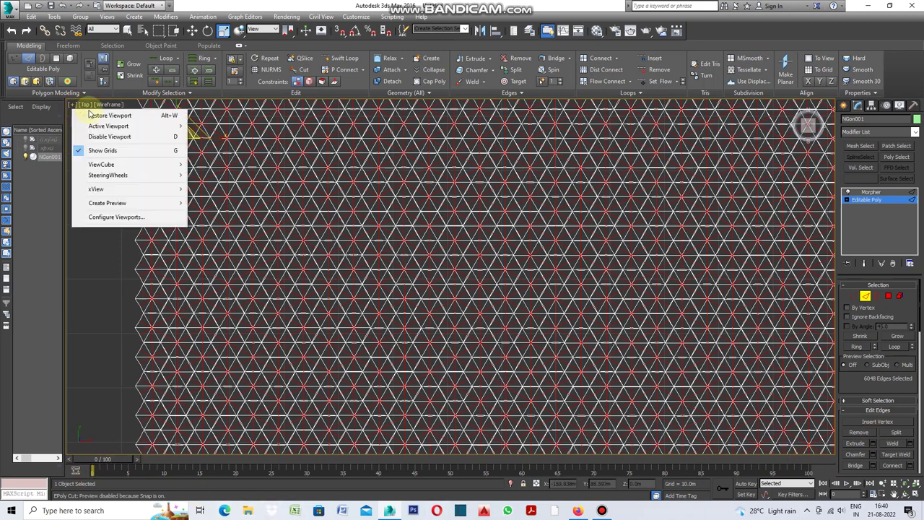
left_click(94, 114)
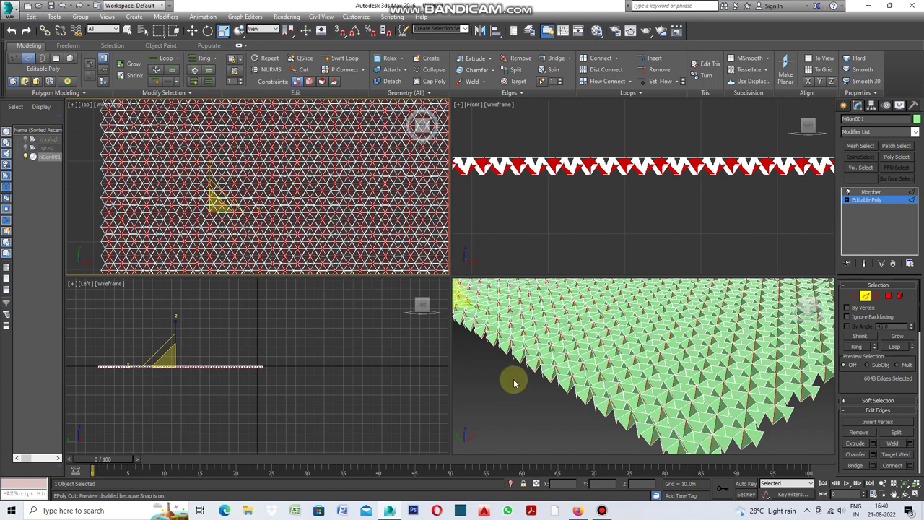
left_click(883, 193)
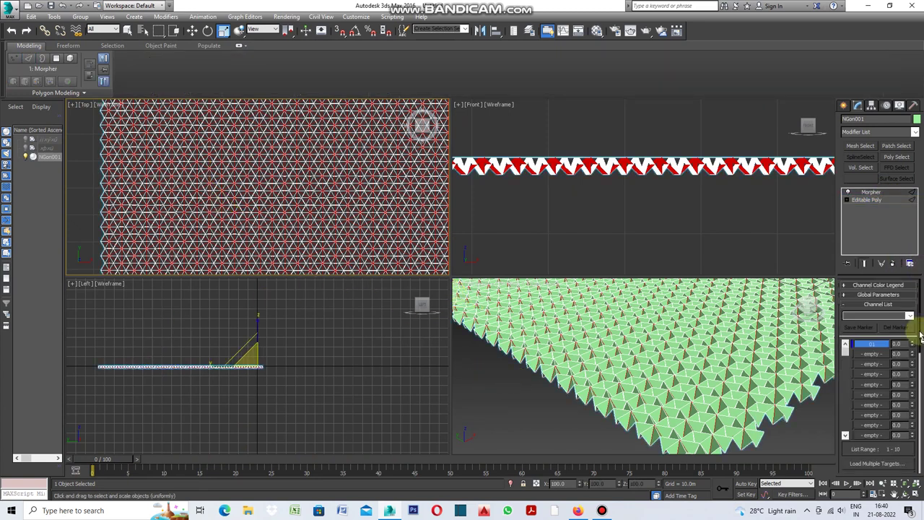
Capture the current triangulated shape into empty Morpher channel 2 as target '02'
left_click(875, 355)
left_click_drag(920, 328, 917, 414)
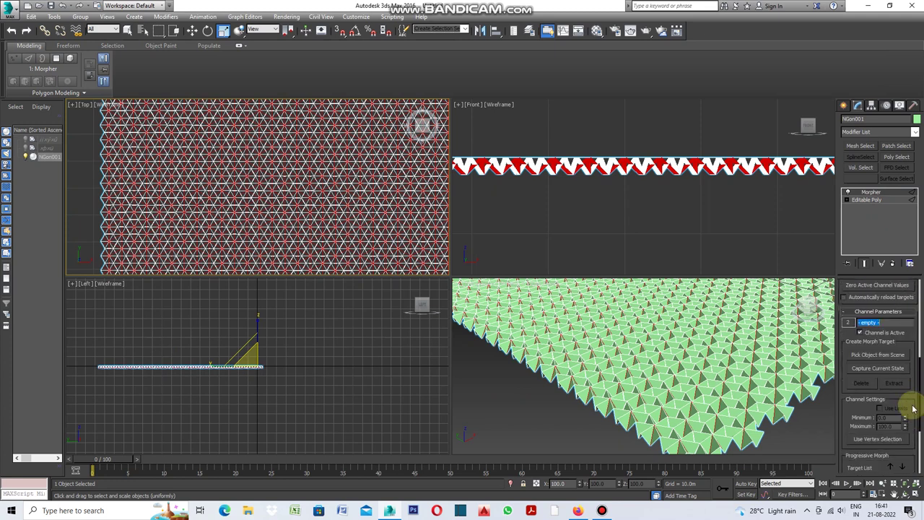
left_click(888, 372)
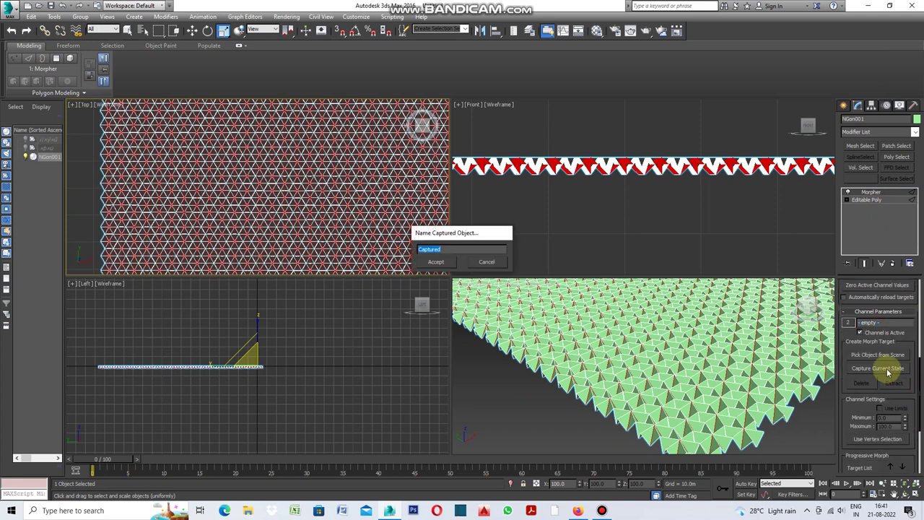
type("02")
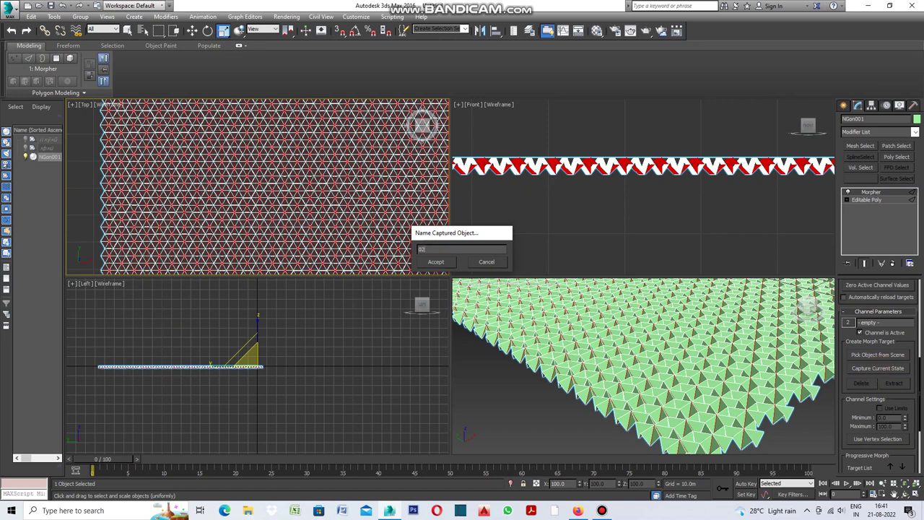
left_click(437, 263)
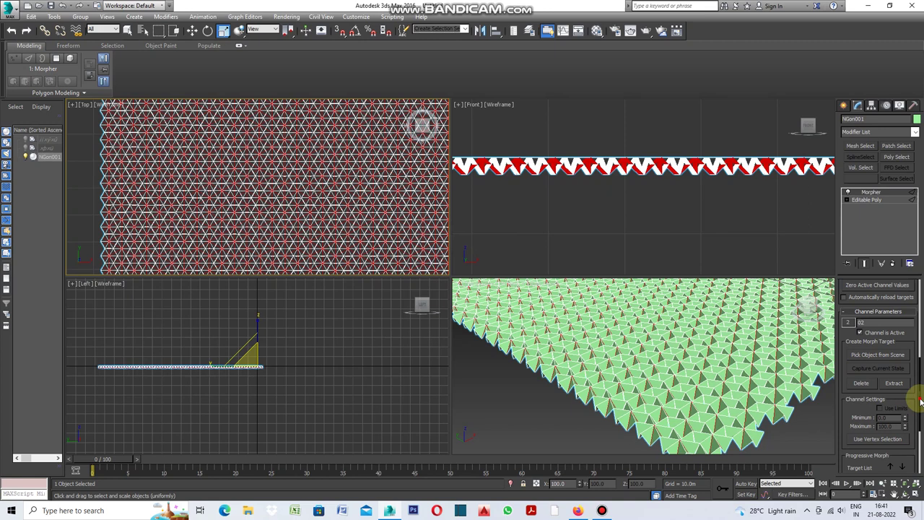
left_click_drag(920, 400, 919, 302)
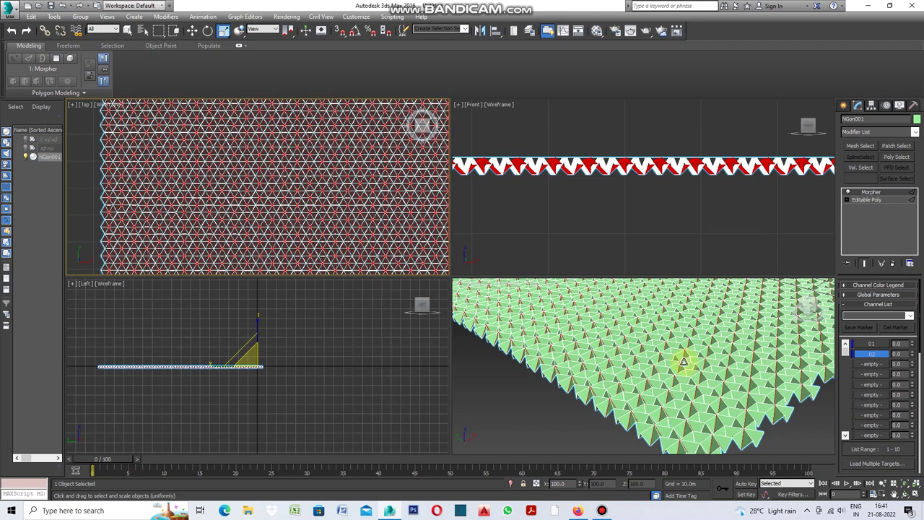
left_click(685, 355)
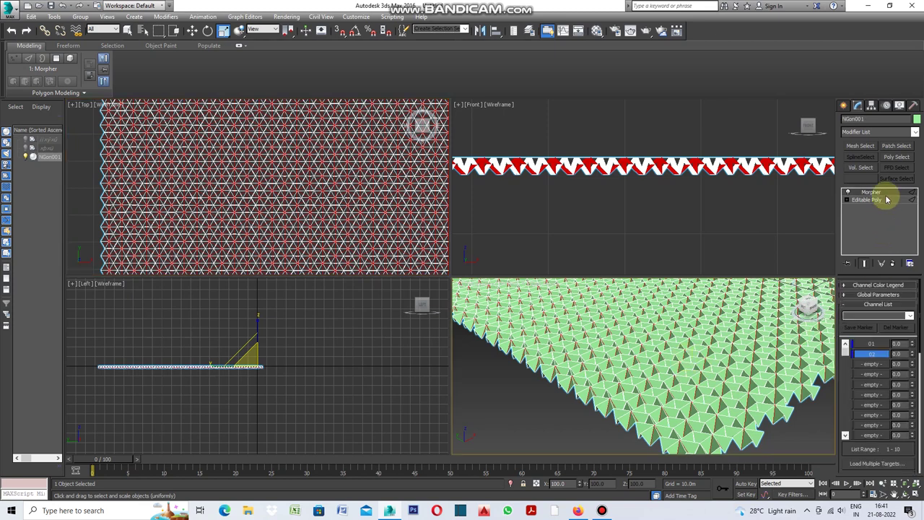
left_click(874, 345)
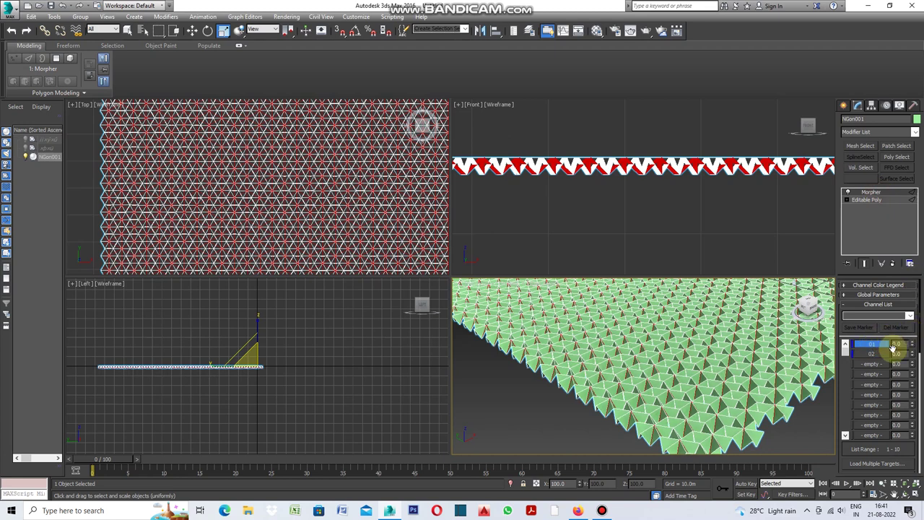
left_click_drag(915, 345, 911, 315)
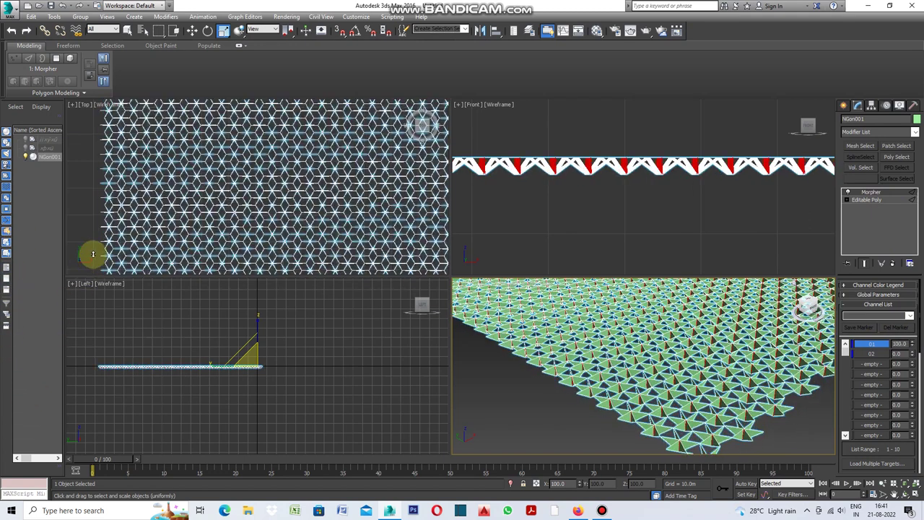
key("ctrl+z")
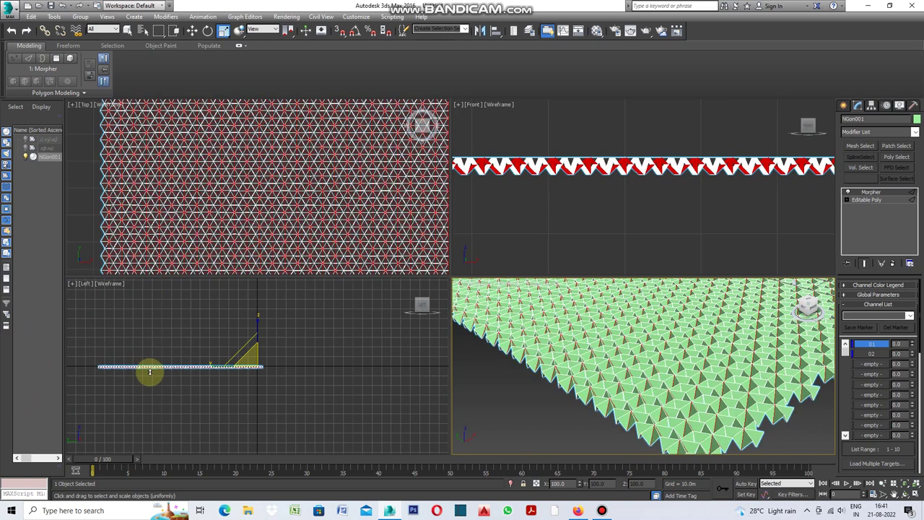
key("ctrl+y")
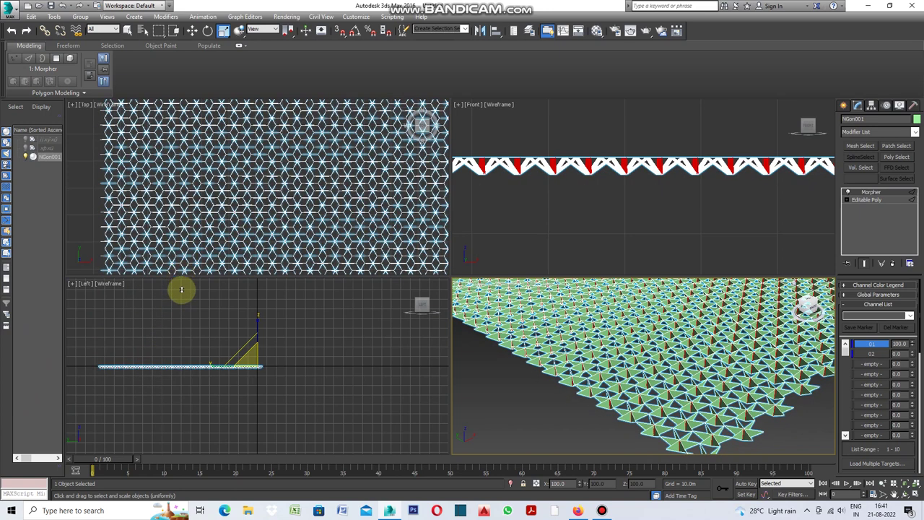
key("ctrl+z")
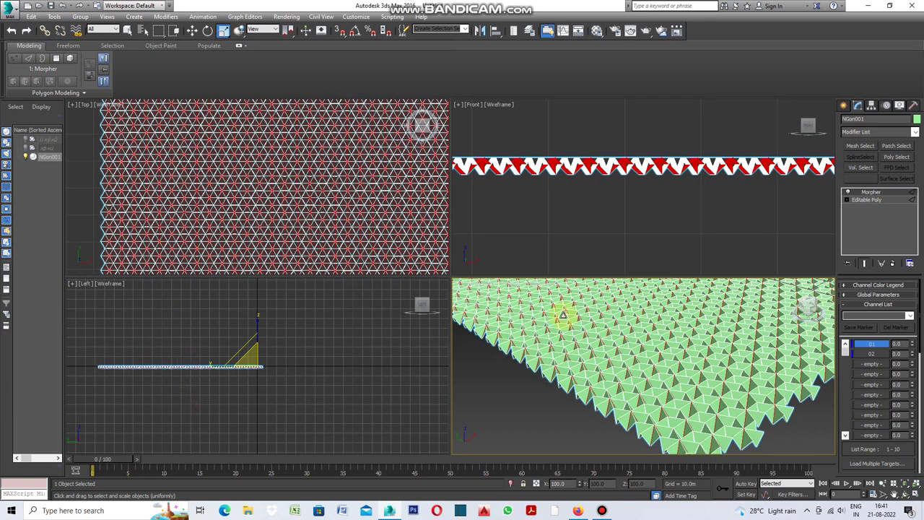
left_click(457, 289)
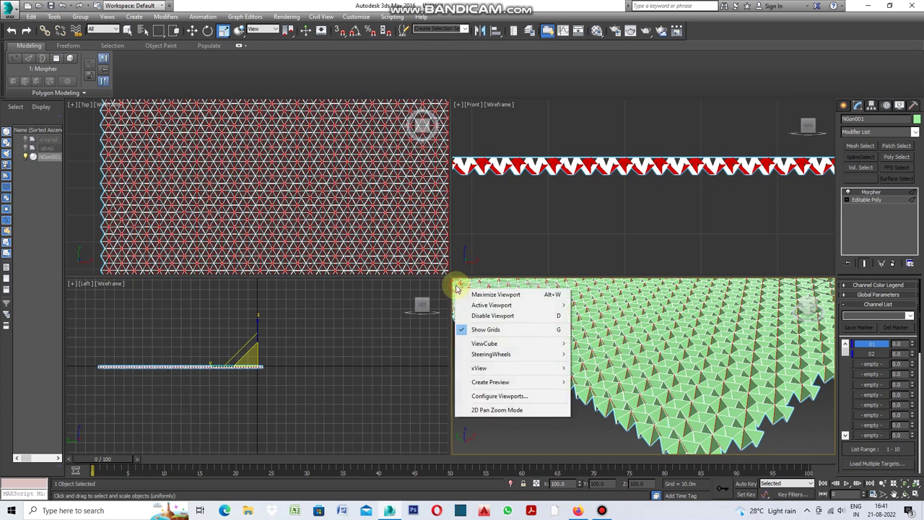
Maximize the Perspective view and add a Vol. Select modifier above Morpher on NGon001
left_click(483, 296)
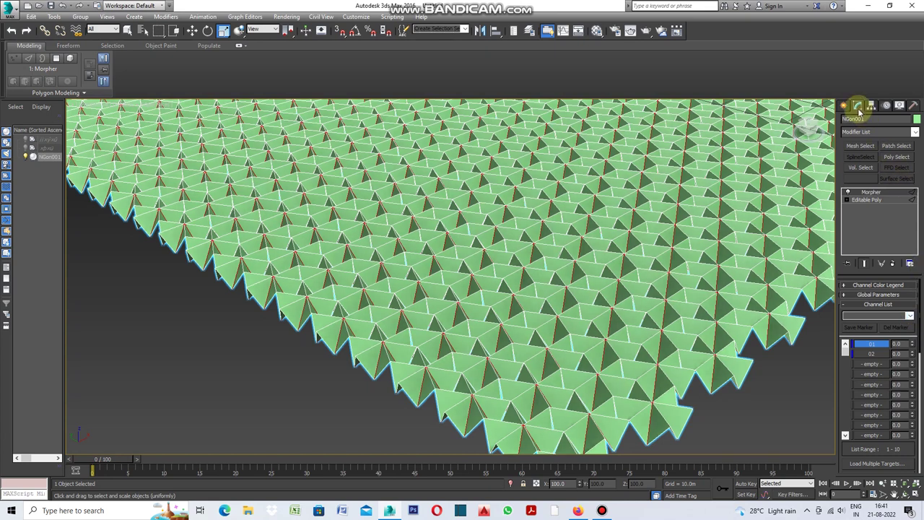
left_click(915, 133)
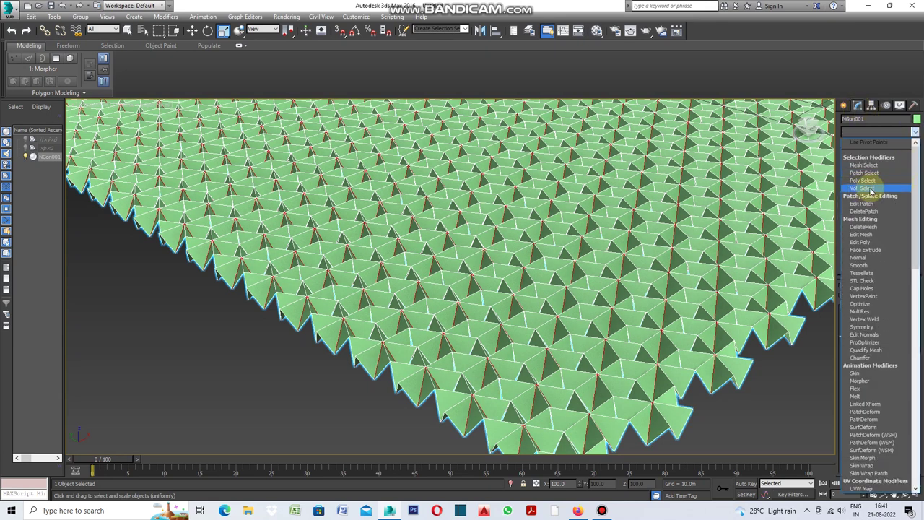
left_click(869, 190)
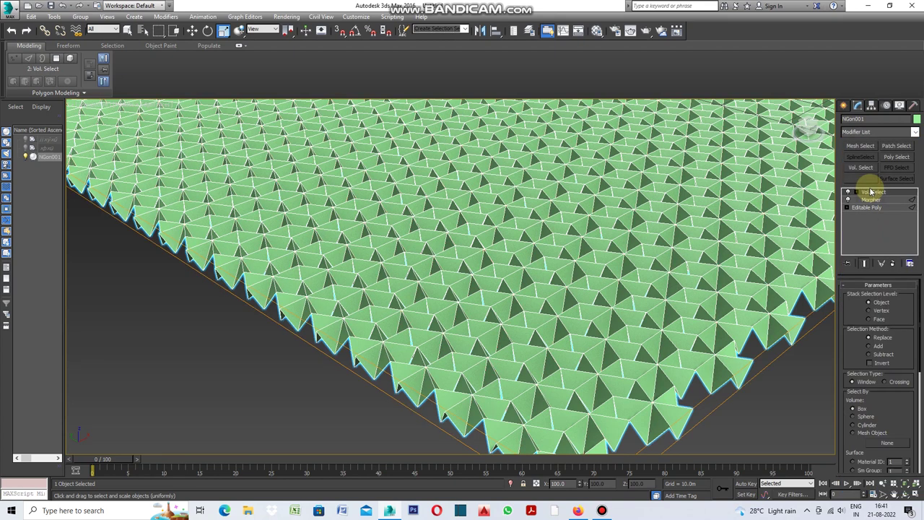
Set Vol. Select to Vertex level and Mesh Object volume, with soft selection on and adjusted falloff
left_click(869, 311)
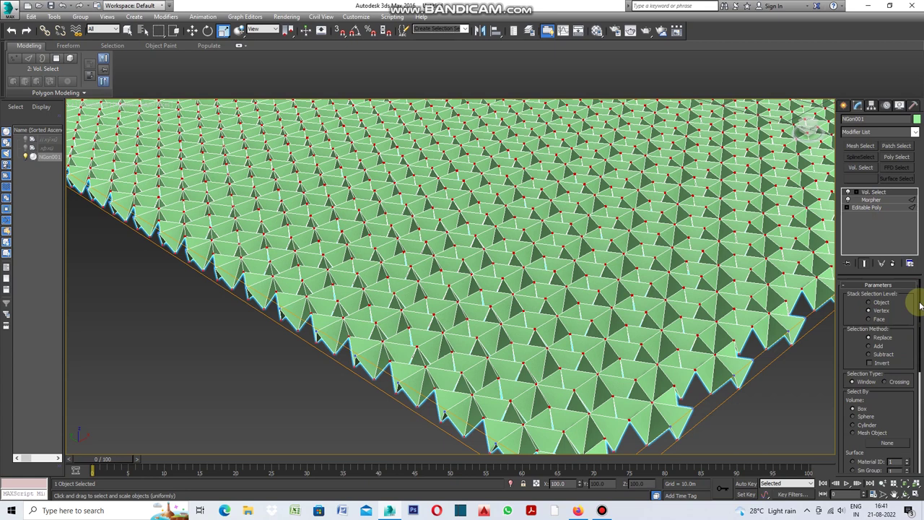
left_click_drag(920, 306, 915, 340)
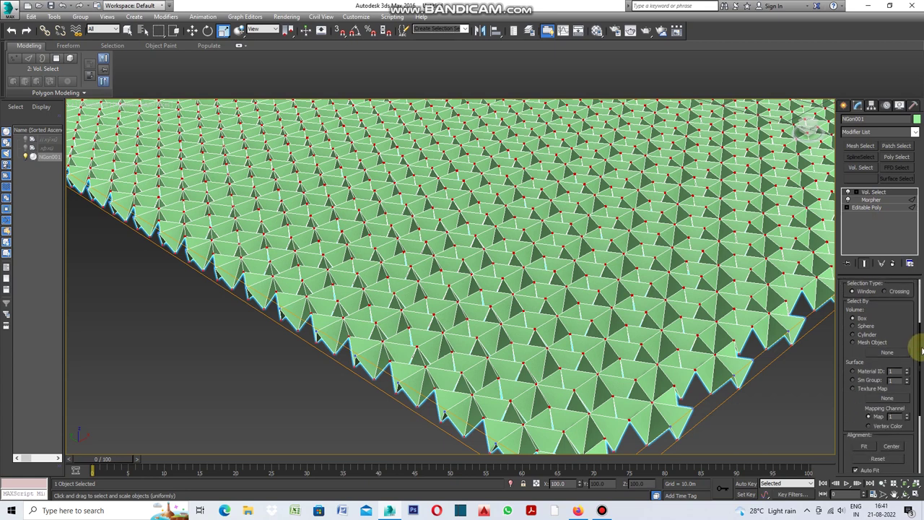
left_click(853, 342)
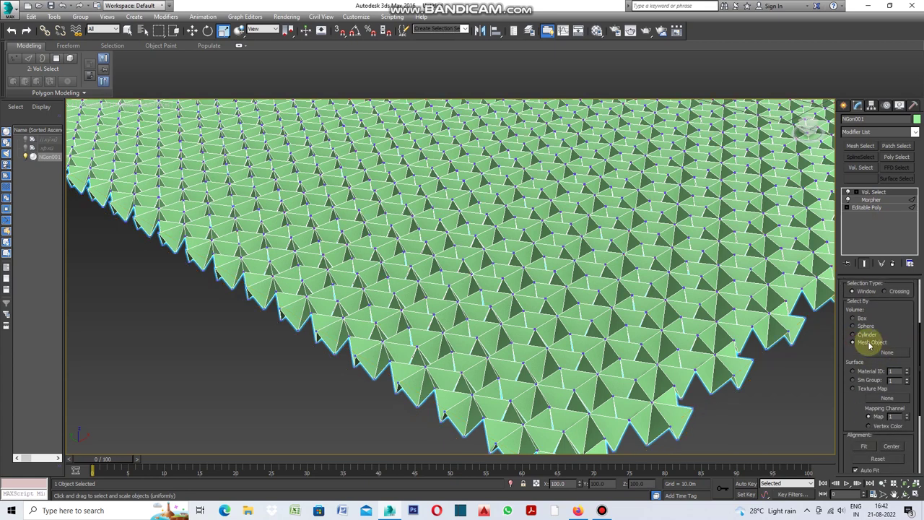
left_click_drag(921, 332, 919, 387)
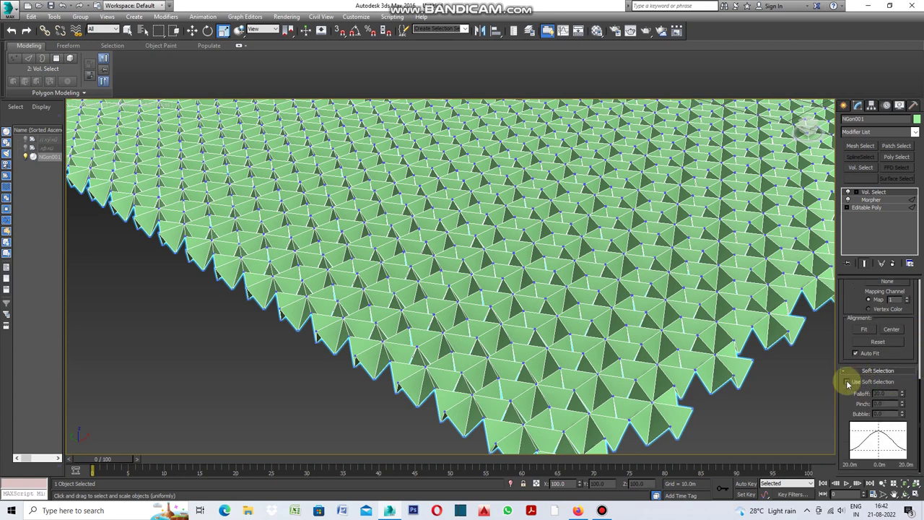
left_click(848, 382)
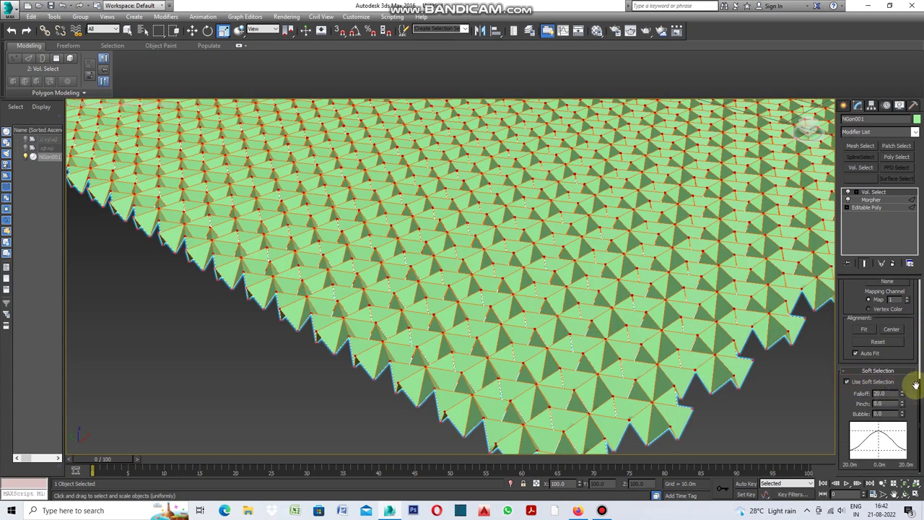
left_click_drag(886, 393, 863, 396)
type("6")
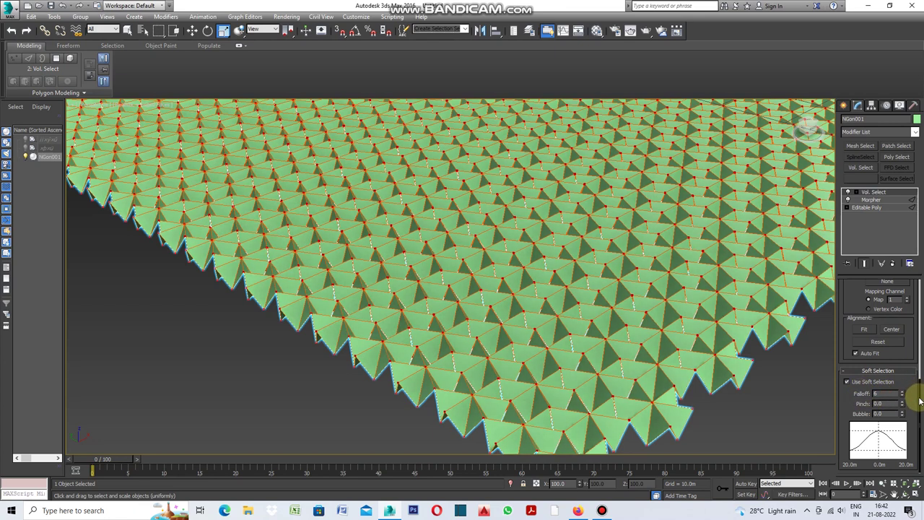
left_click_drag(921, 393, 914, 262)
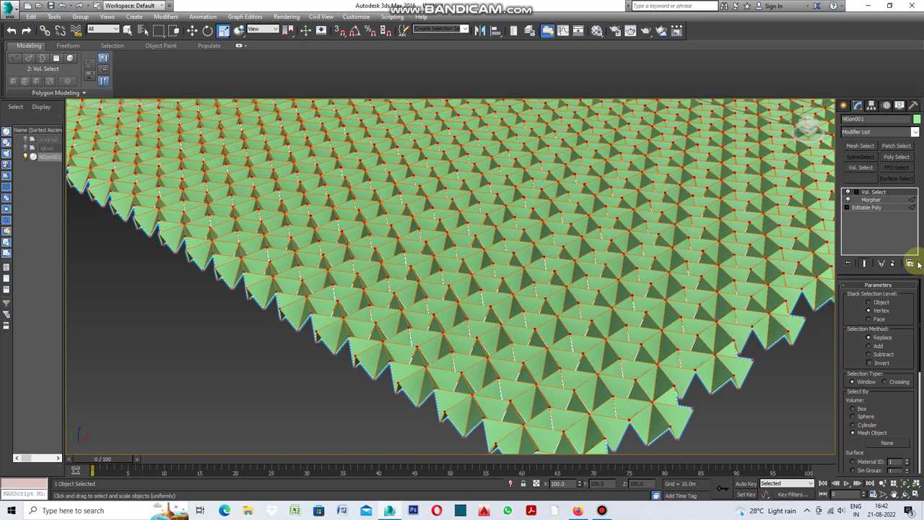
Drag Vol. Select beneath Morpher in NGon001's stack and return to the four-viewport layout
left_click(880, 200)
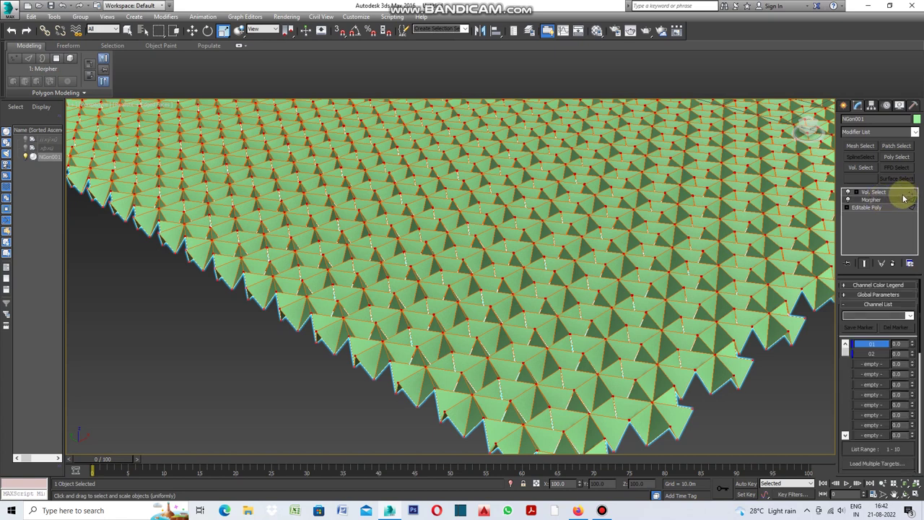
left_click(901, 195)
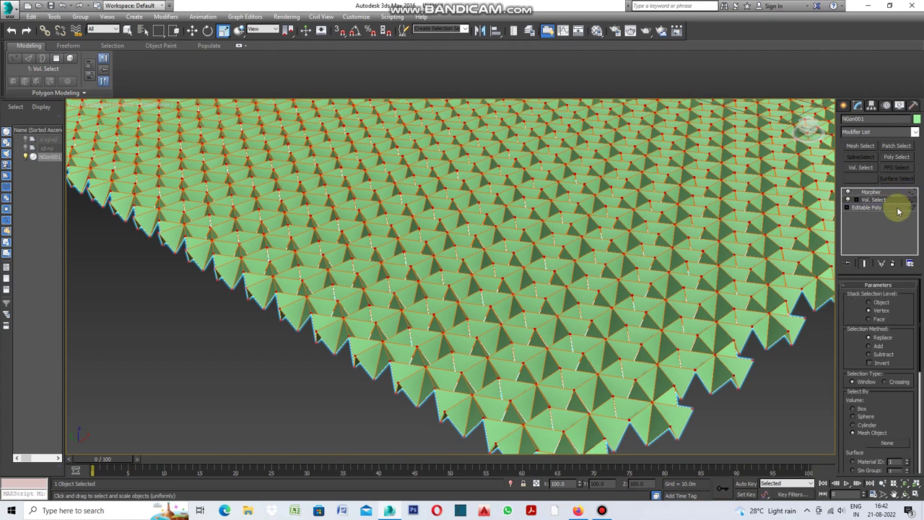
left_click_drag(899, 211, 894, 202)
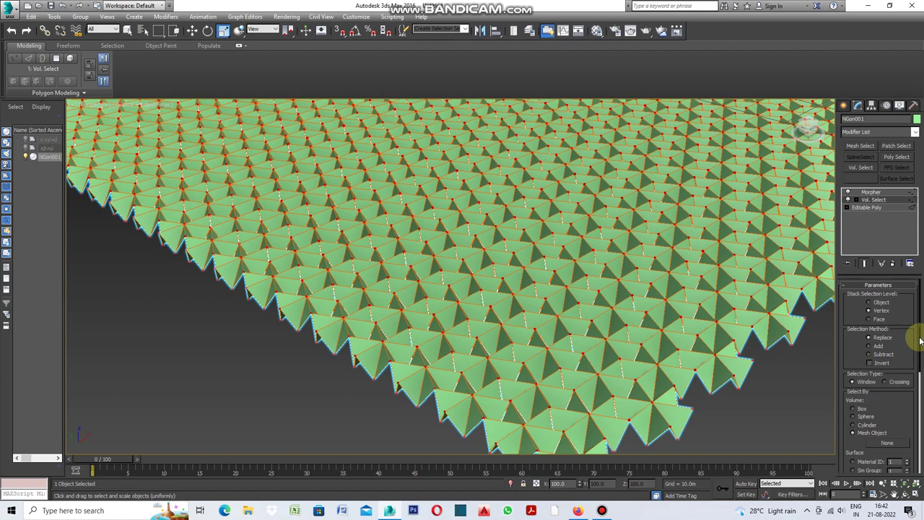
key("alt+w")
left_click(844, 104)
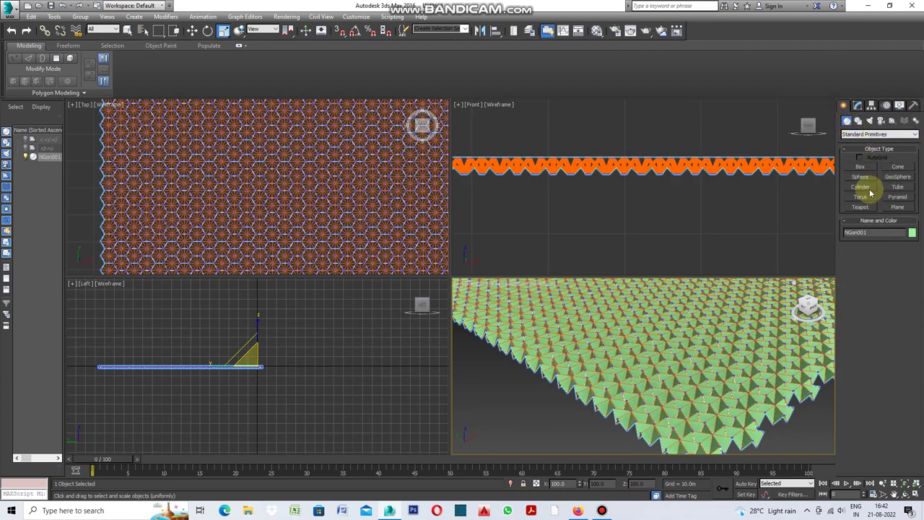
Draw Torus001 in the Top view over the sheet's centre, about 43 m radius with a 6.52 m tube
left_click(861, 197)
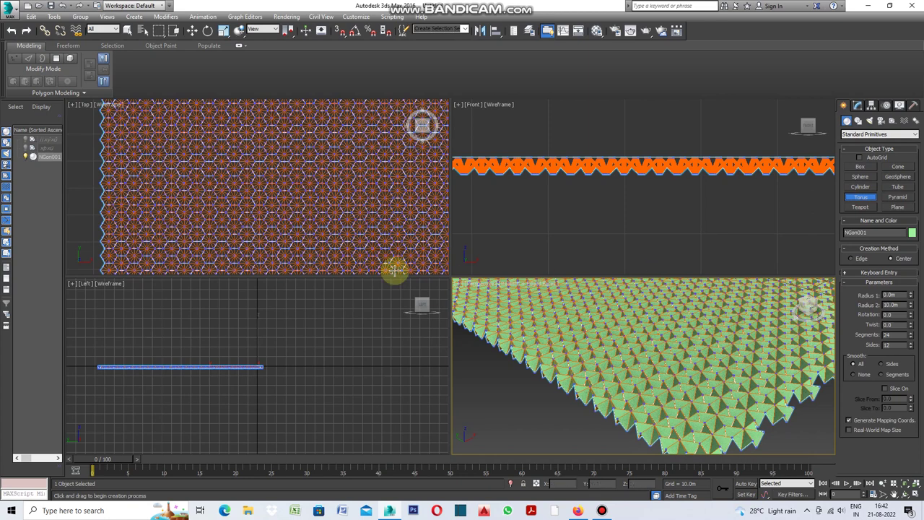
scroll(232, 184, "down", 3)
left_click_drag(269, 178, 246, 238)
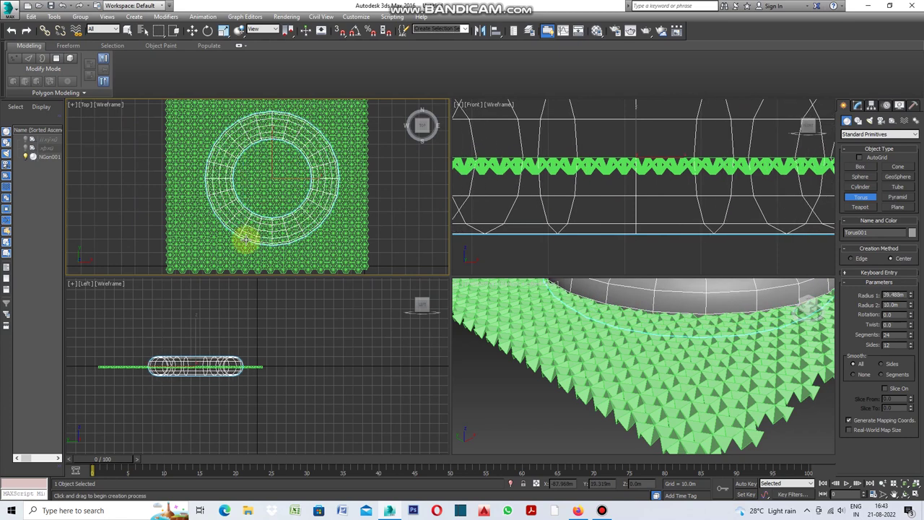
left_click_drag(245, 238, 244, 234)
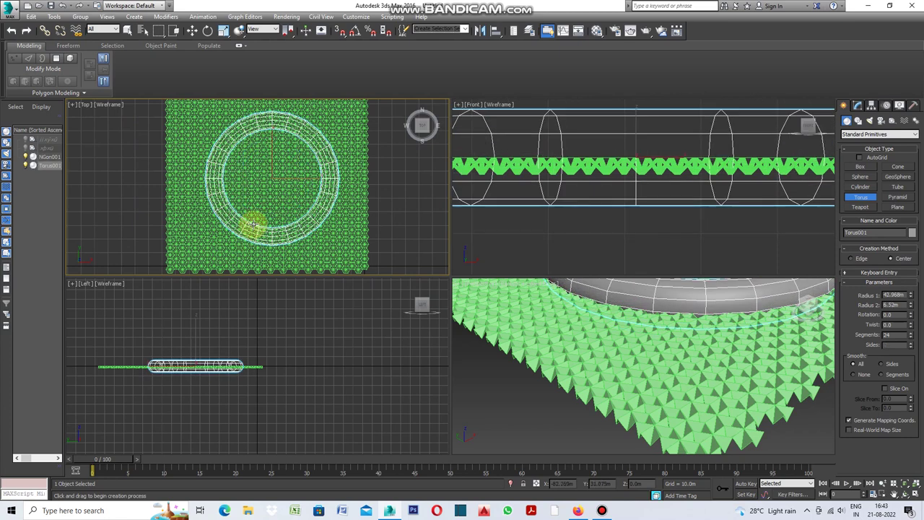
left_click(250, 223)
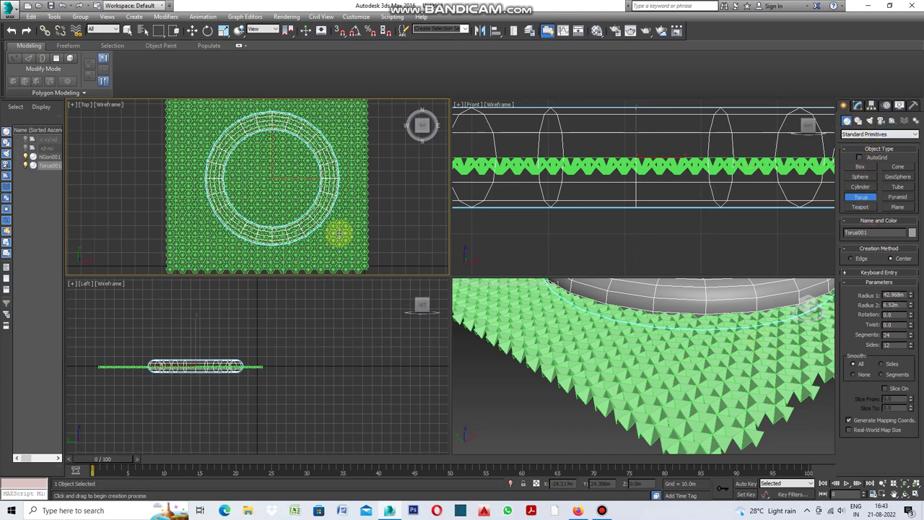
left_click(858, 105)
left_click(846, 105)
left_click(707, 217)
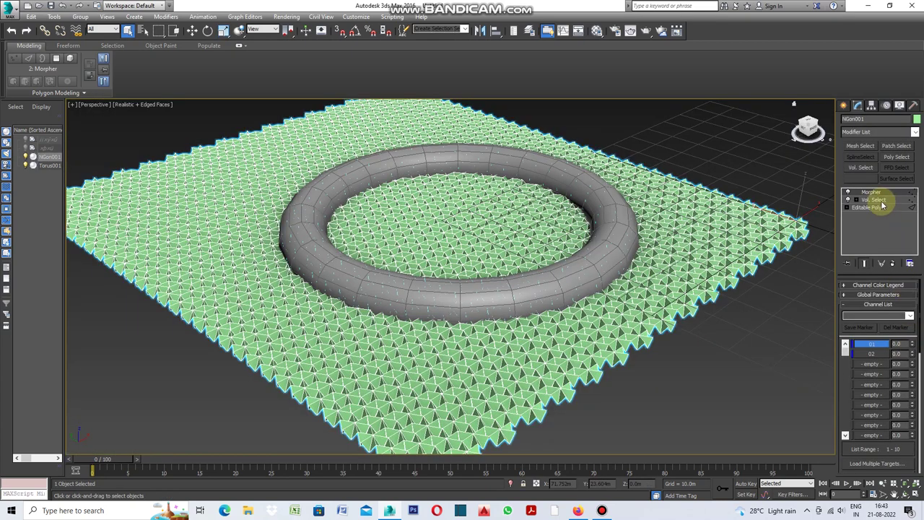
Pick Torus001 as the mesh volume for the sheet's Vol. Select
left_click(877, 200)
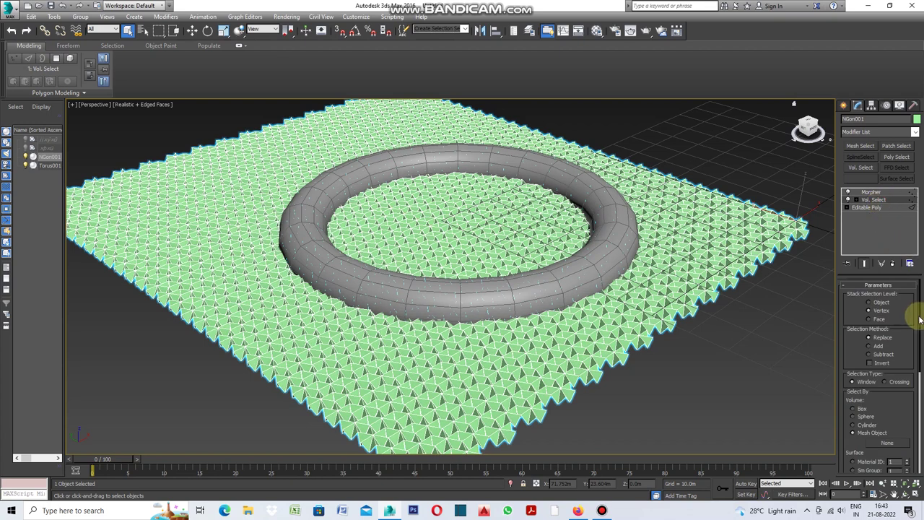
mouse_move(920, 312)
left_mouse_down()
mouse_move(915, 346)
mouse_move(886, 356)
left_mouse_up()
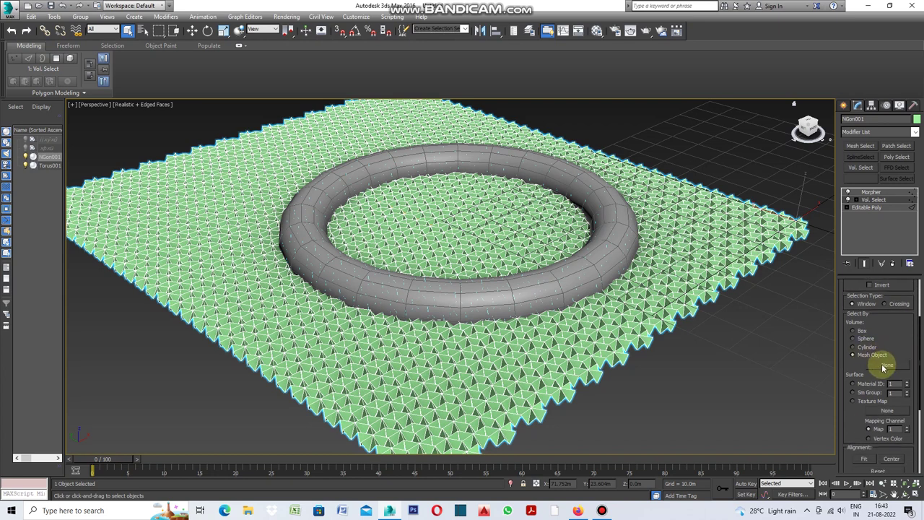
left_click(887, 366)
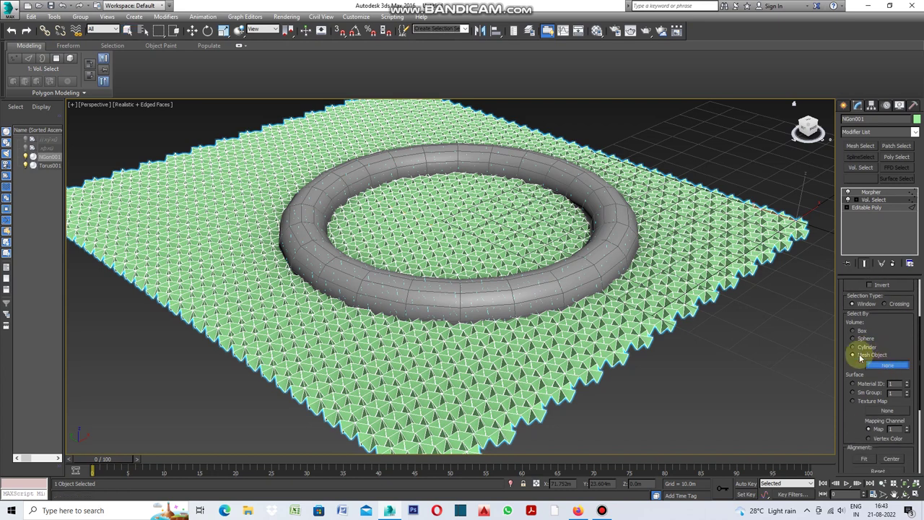
left_click(603, 266)
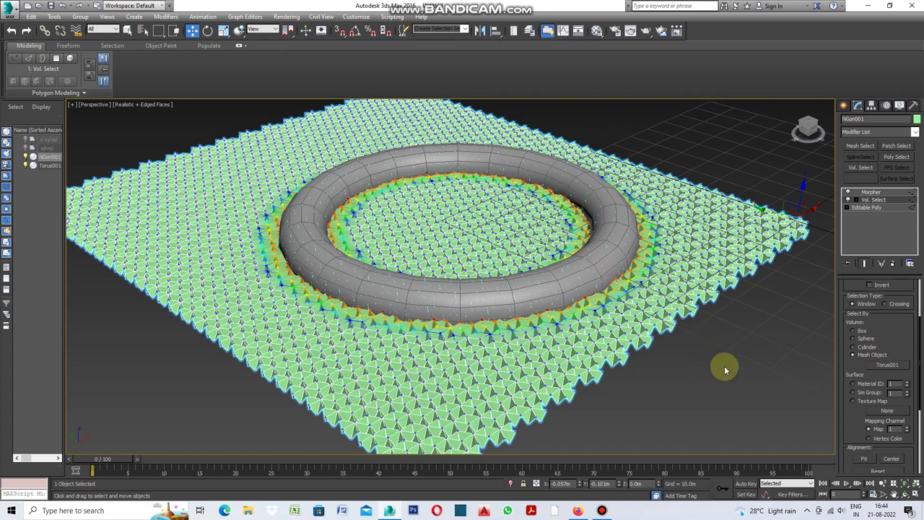
Set the Vol. Select soft-selection falloff to 20.0, giving a ring-shaped gradient
left_click_drag(919, 337, 918, 402)
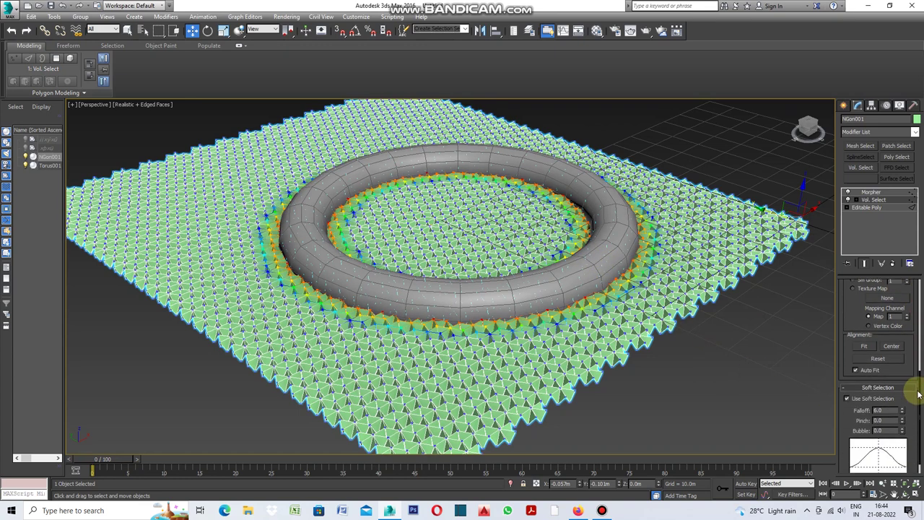
double_click(871, 394)
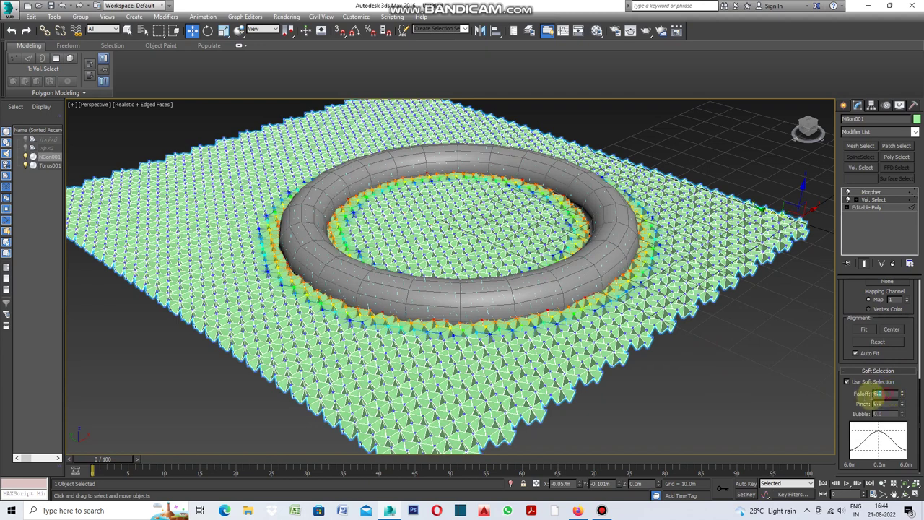
type("5")
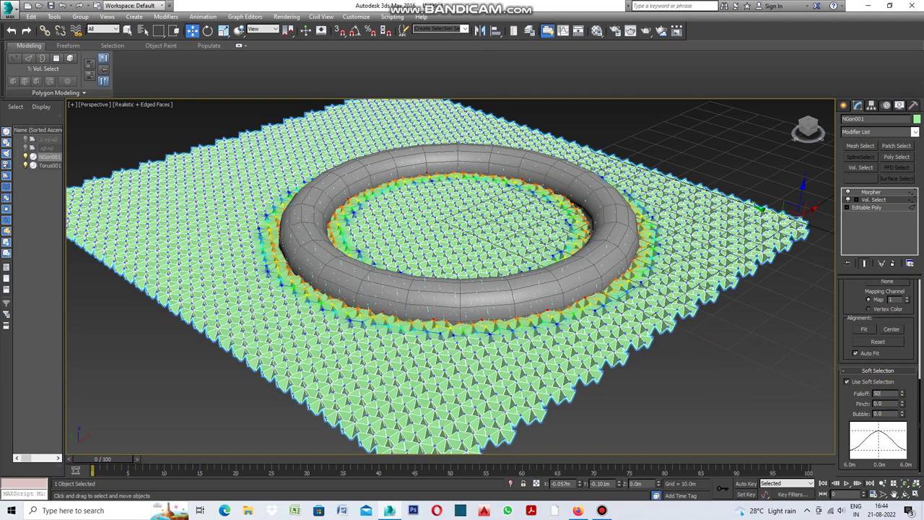
left_click(863, 397)
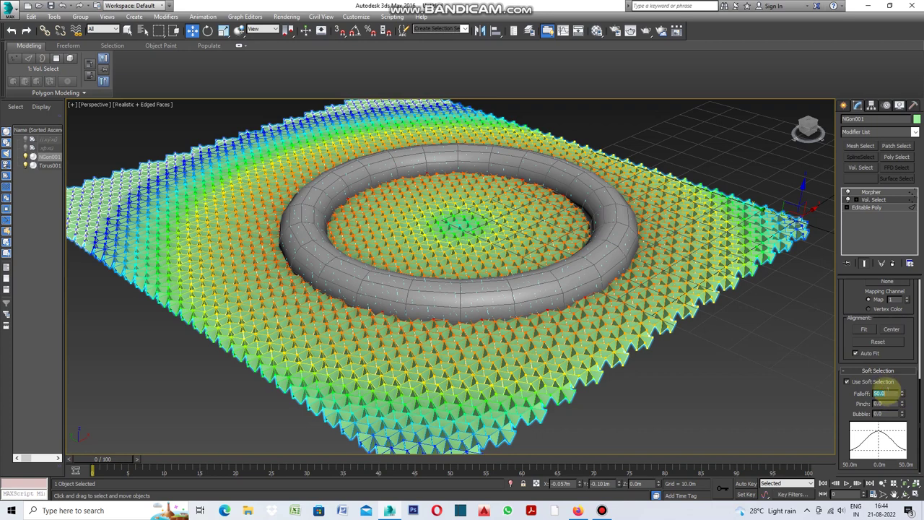
left_click_drag(890, 393, 865, 394)
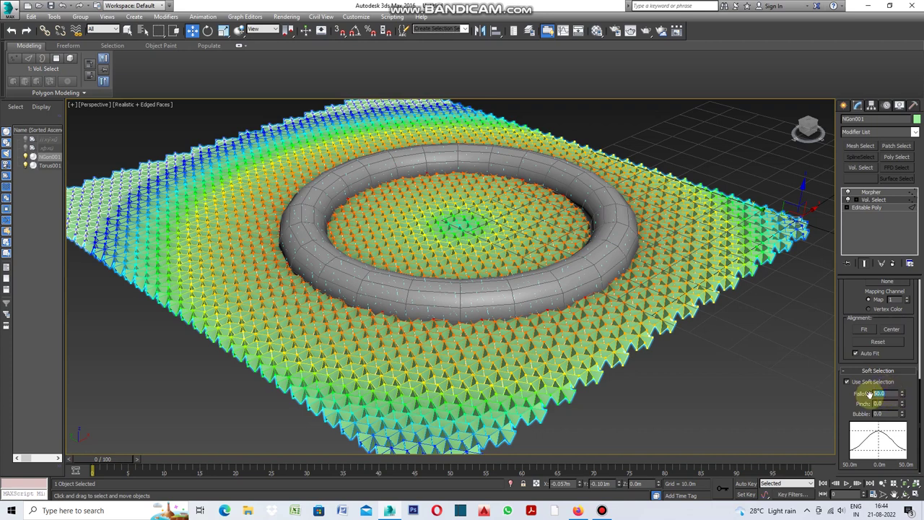
type("20")
key("Return")
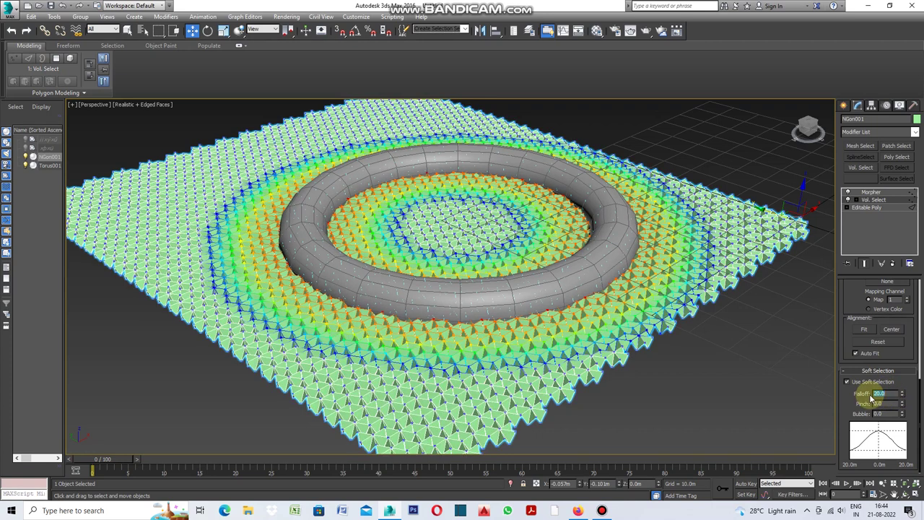
left_click(748, 377)
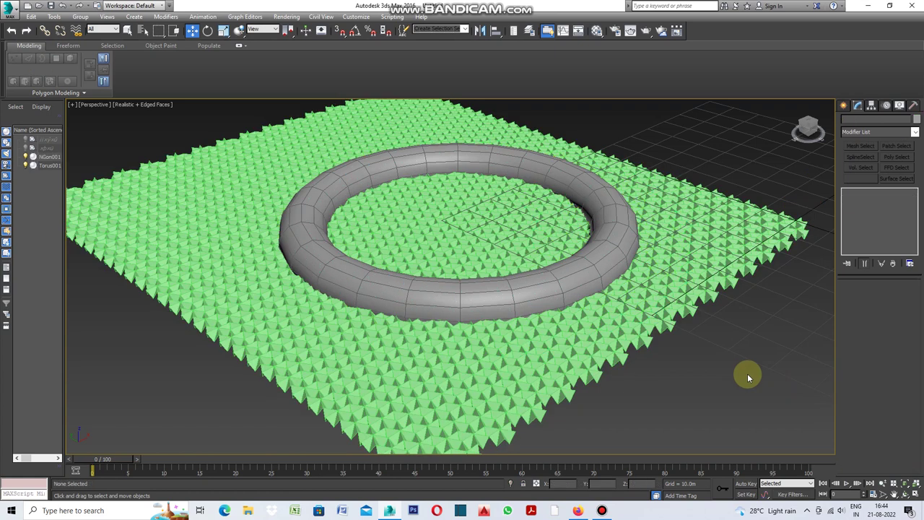
Move NGon001 along X so the torus sits near the sheet's left end
left_click(604, 272)
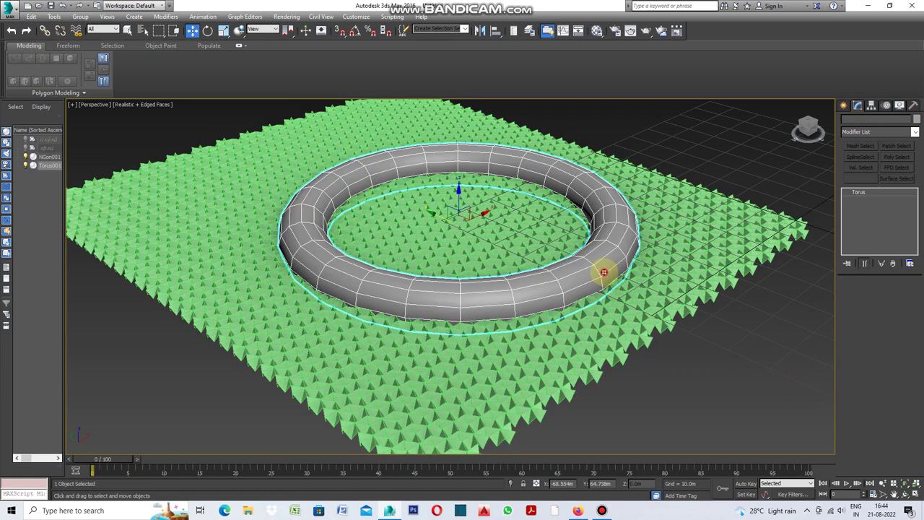
left_click(661, 316)
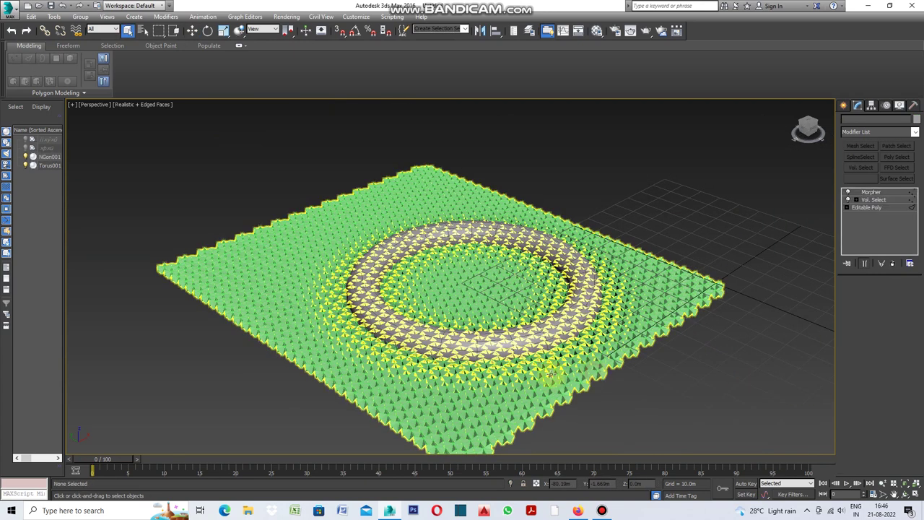
left_click(551, 373)
scroll(424, 312, "down", 3)
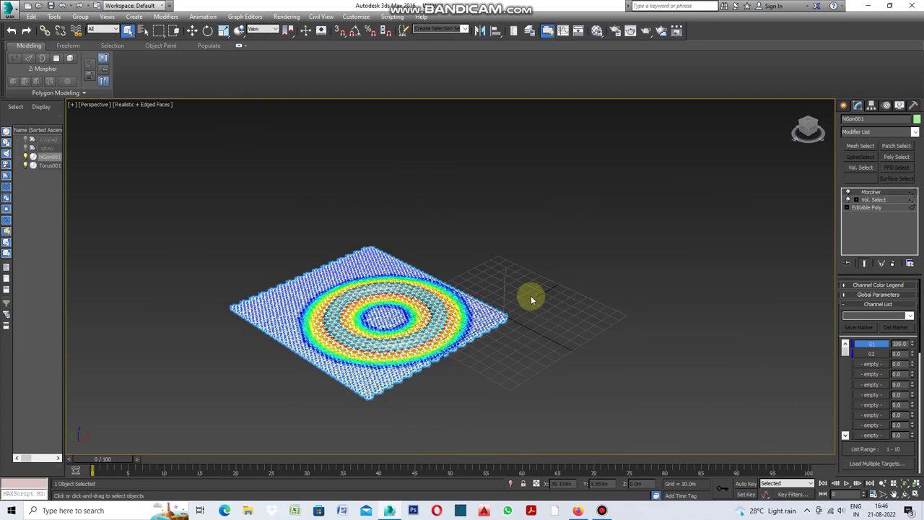
left_click(192, 30)
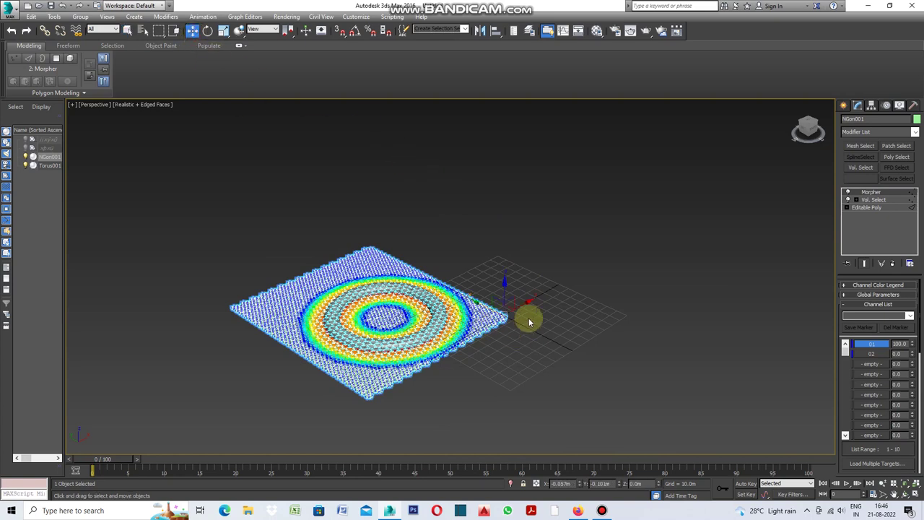
left_click_drag(521, 306, 650, 263)
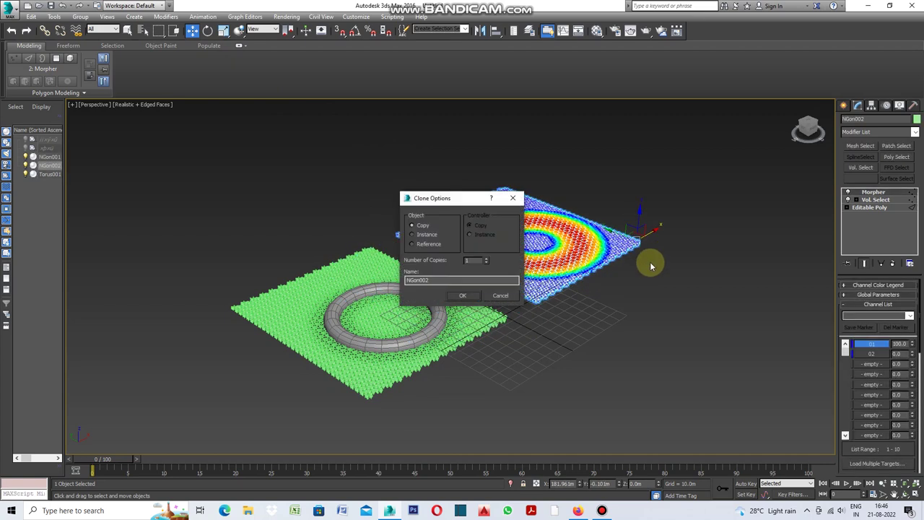
Make NGon002 a Reference clone of the sheet and inspect its ring-shaped morph pattern
left_click(463, 296)
left_click(596, 316)
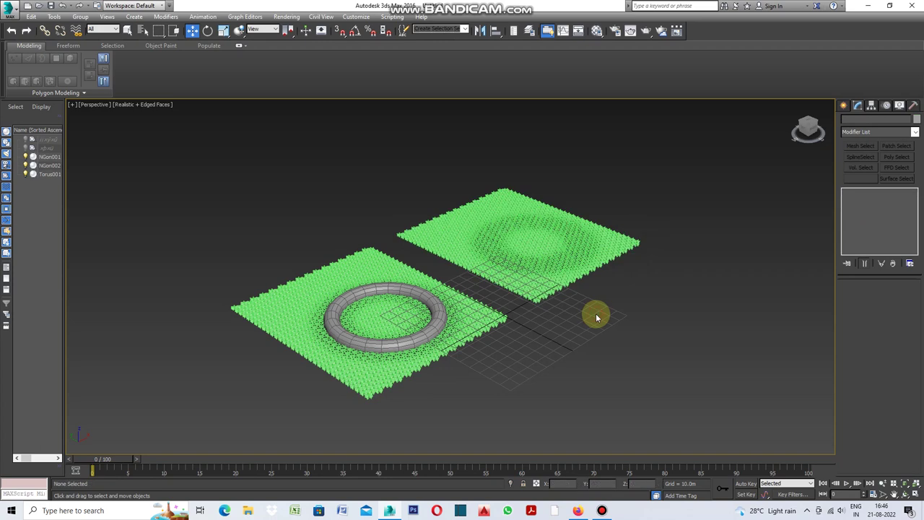
scroll(528, 238, "up", 3)
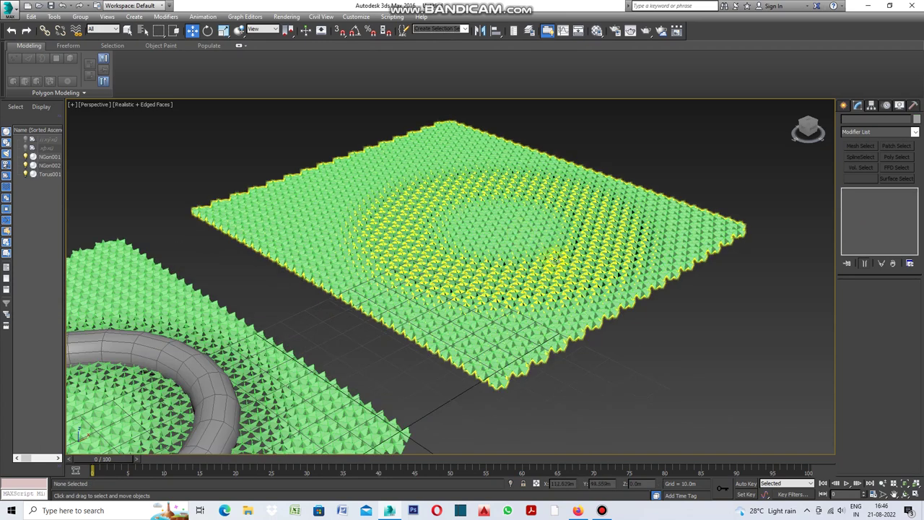
scroll(645, 319, "up", 2)
middle_click_drag(645, 319, 687, 320, "alt")
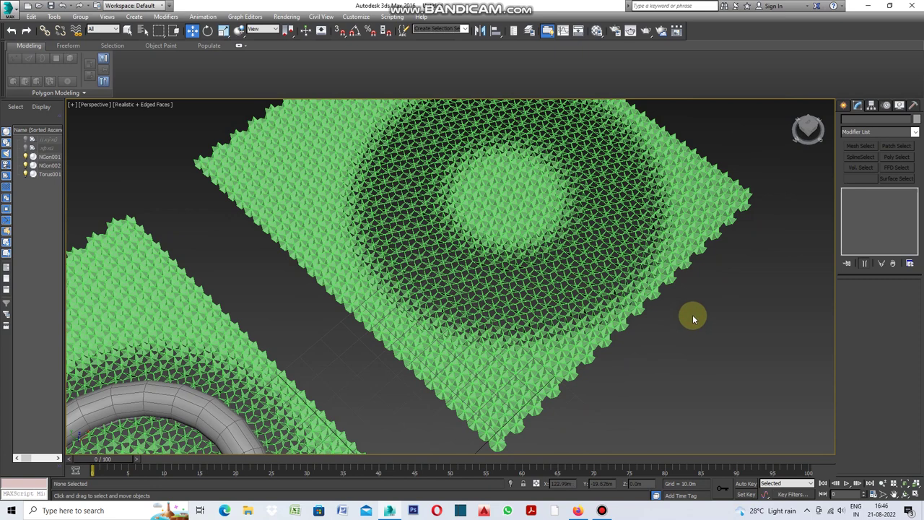
scroll(716, 289, "down", 2)
scroll(732, 268, "down", 2)
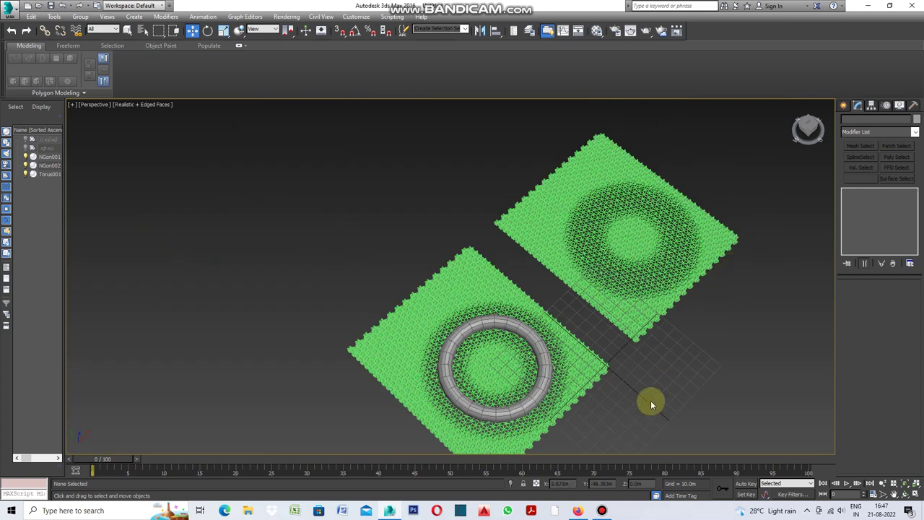
scroll(636, 351, "up", 1)
Select the torus over the lower plane, showing Radius 1 42.968m and Radius 2 6.53m
left_click(632, 218)
scroll(632, 219, "up", 3)
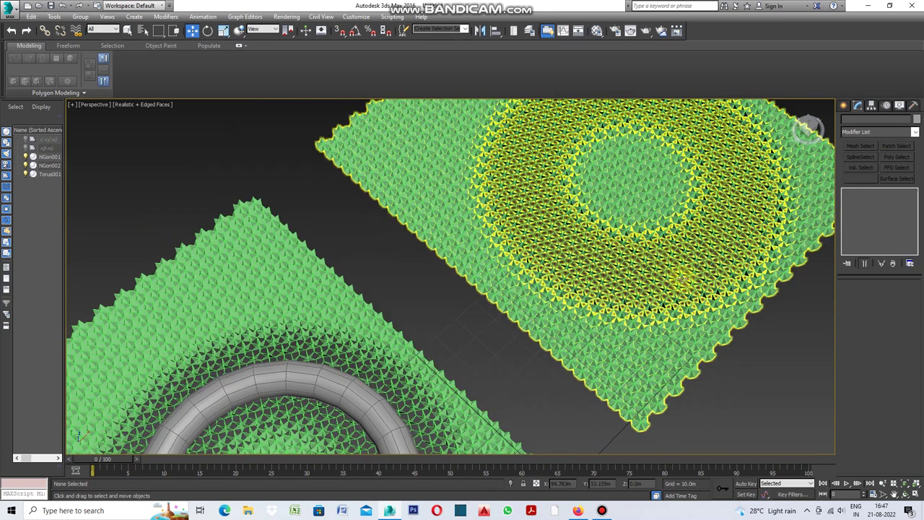
scroll(729, 273, "down", 1)
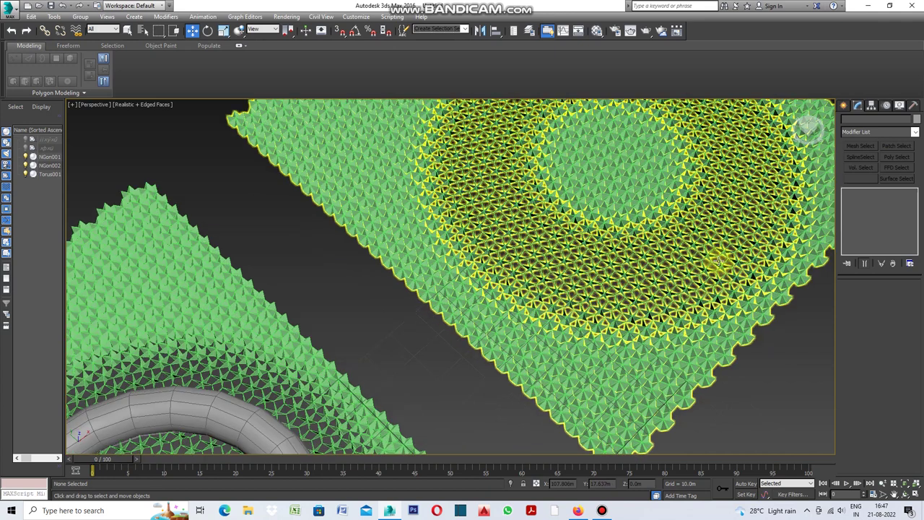
scroll(376, 209, "down", 2)
scroll(393, 206, "down", 2)
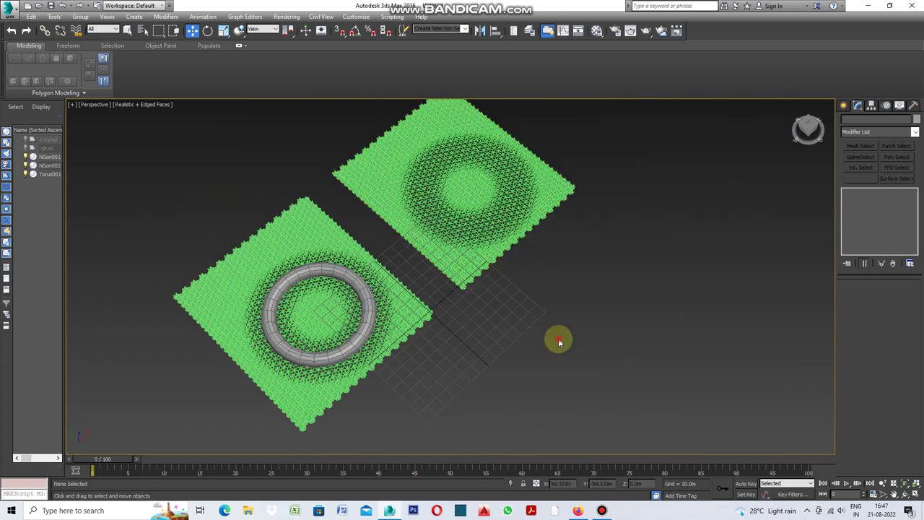
left_click(368, 306)
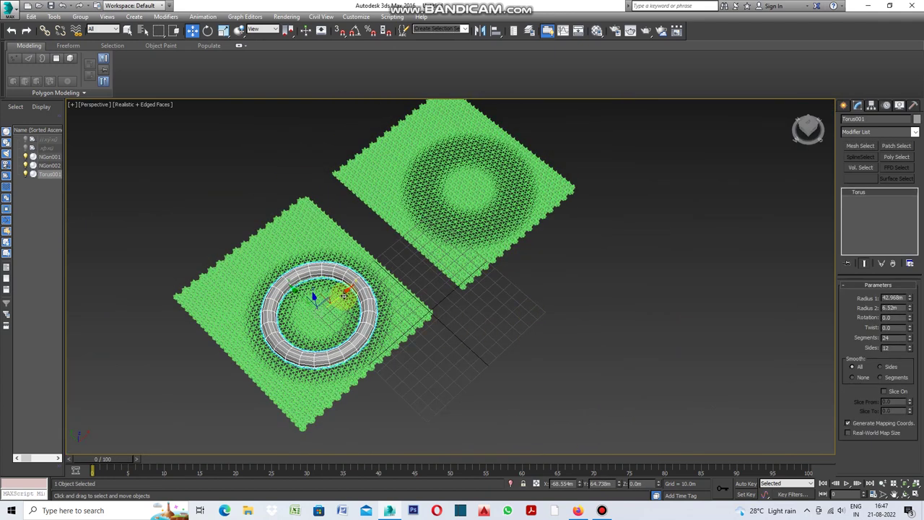
Move Torus001 to a new spot on the lower plane so the dimple follows, then restore four views
mouse_move(344, 295)
left_mouse_down()
mouse_move(341, 304)
mouse_move(395, 281)
mouse_move(368, 306)
left_mouse_up()
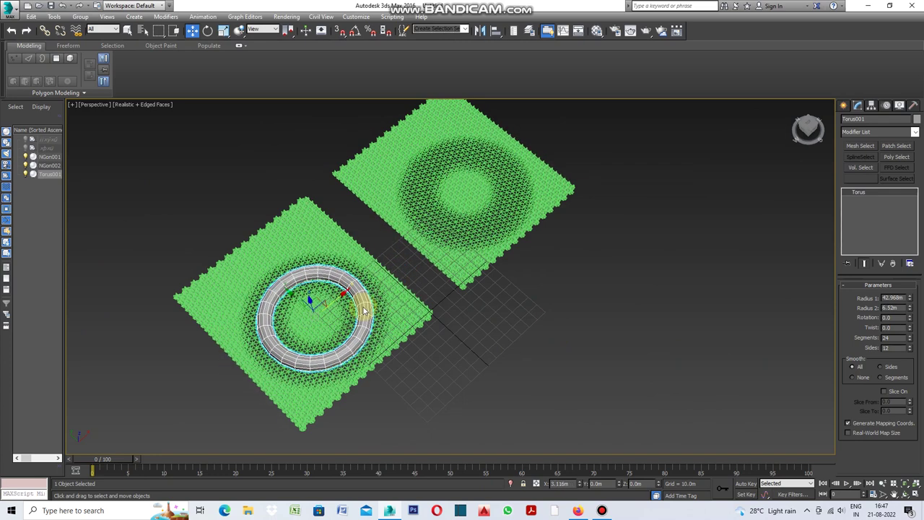
scroll(476, 189, "up", 2)
scroll(477, 195, "up", 2)
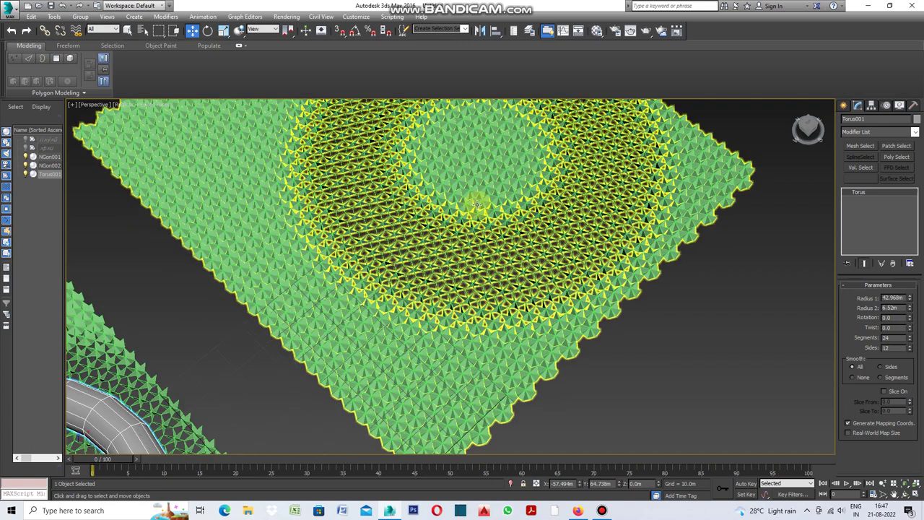
left_click(718, 362)
scroll(670, 336, "up", 1)
scroll(674, 331, "up", 1)
scroll(673, 331, "down", 2)
key("alt+w")
key("ctrl+r")
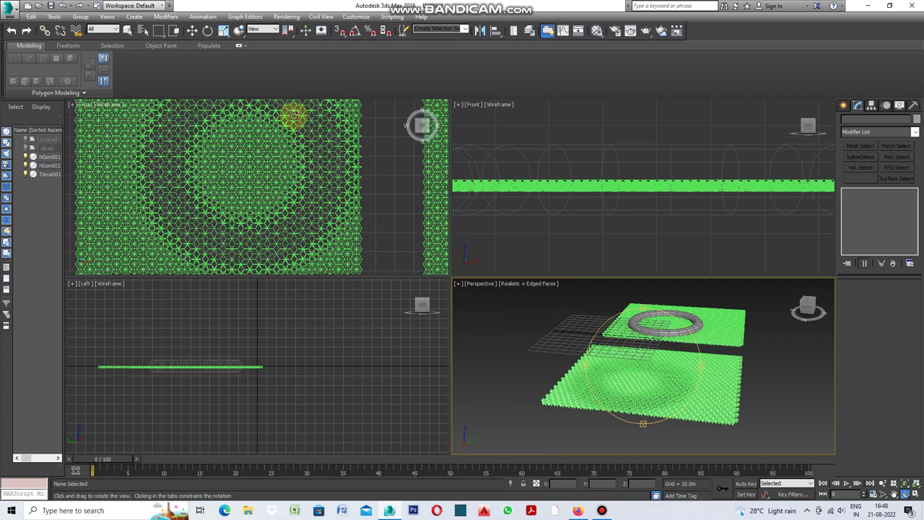
Select the lower plane NGon002 and maximize the Left viewport
left_click(128, 31)
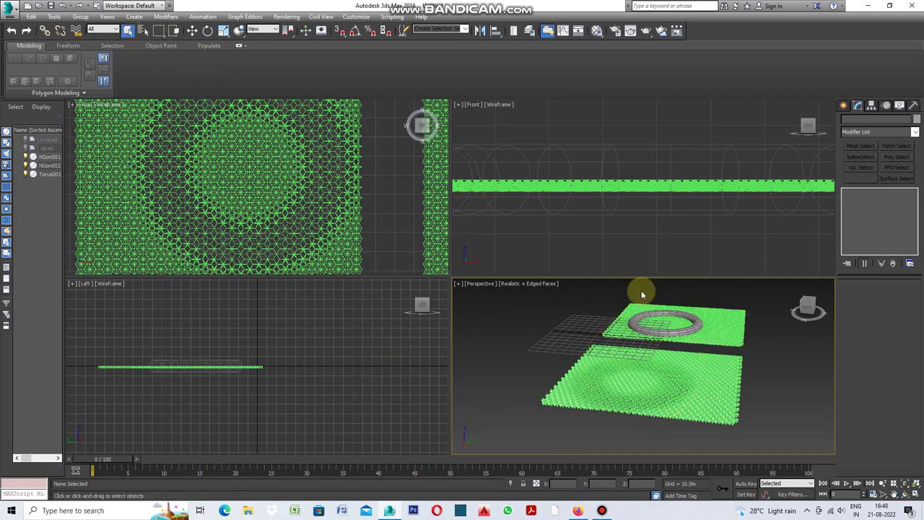
left_click(734, 388)
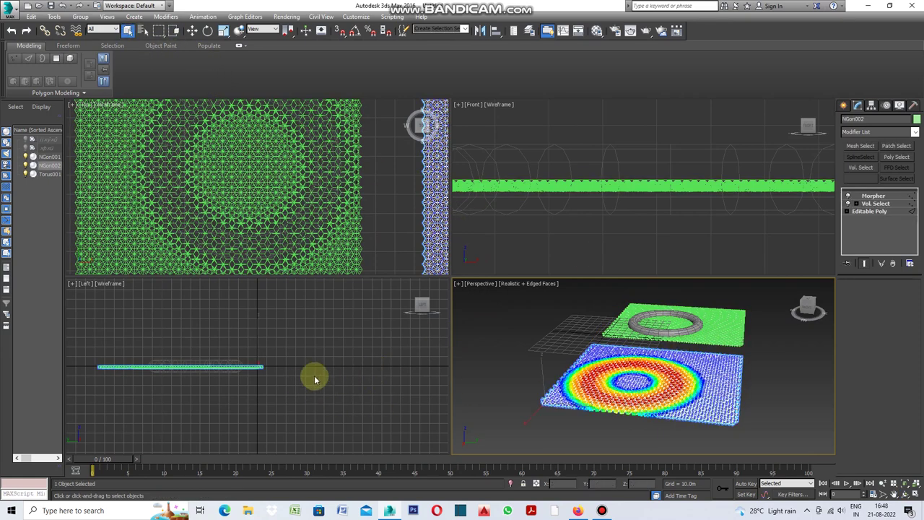
left_click(74, 286)
left_click(76, 286)
left_click(86, 294)
scroll(400, 373, "down", 2)
scroll(303, 298, "up", 2)
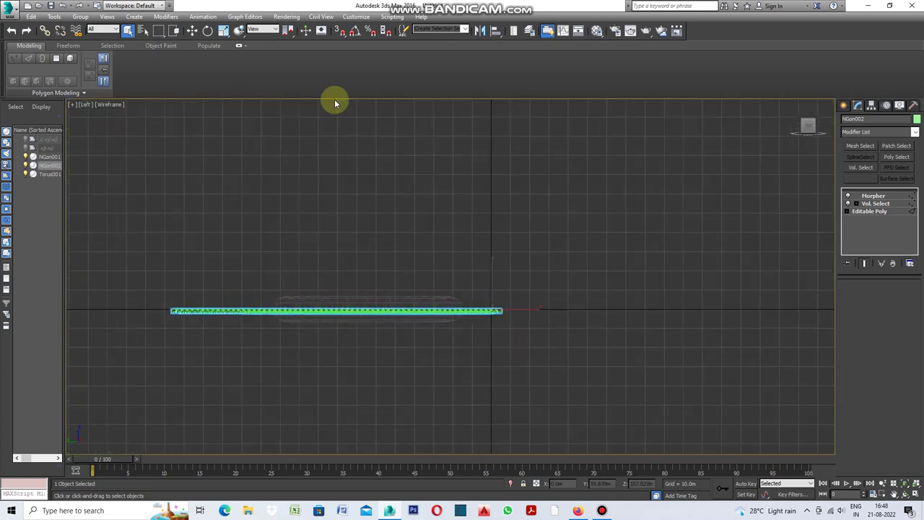
Shift-rotate a Reference copy, NGon003, to 90° on X so it stands upright, then restore four views
left_click(209, 31)
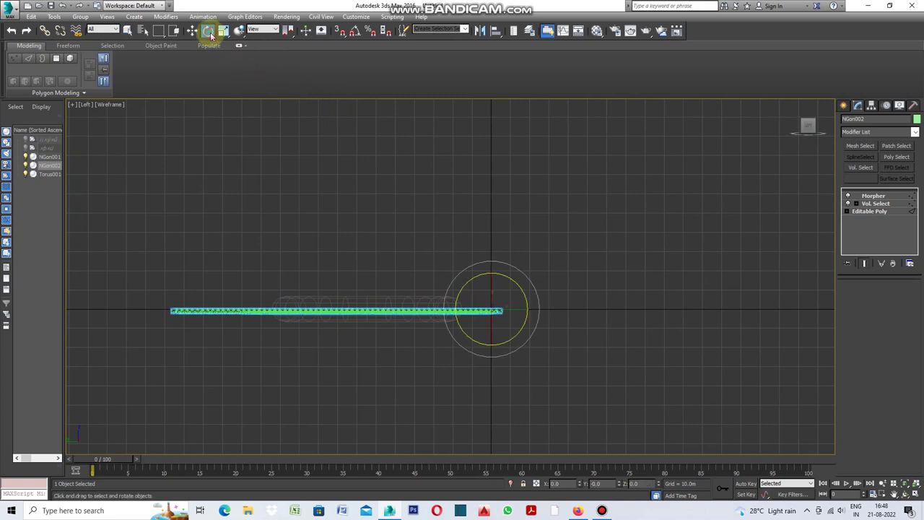
left_click(524, 275)
left_click_drag(525, 275, 569, 354)
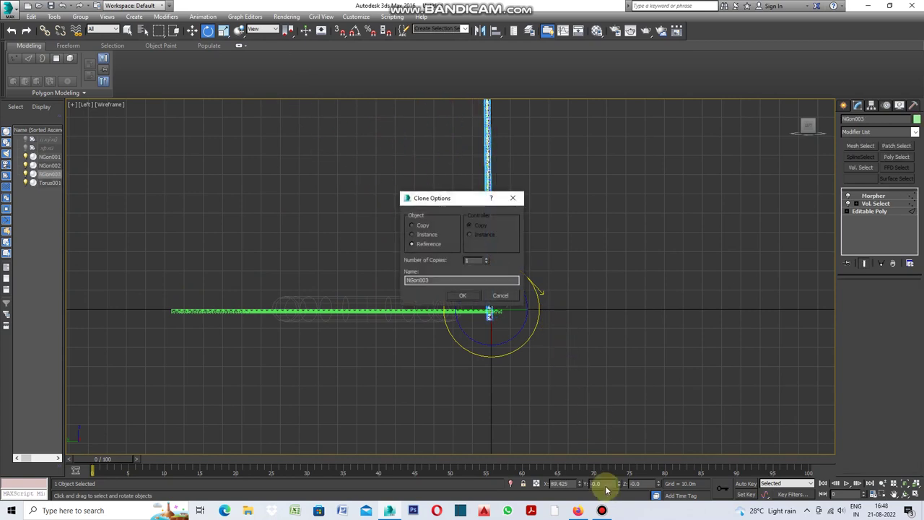
left_click(462, 295)
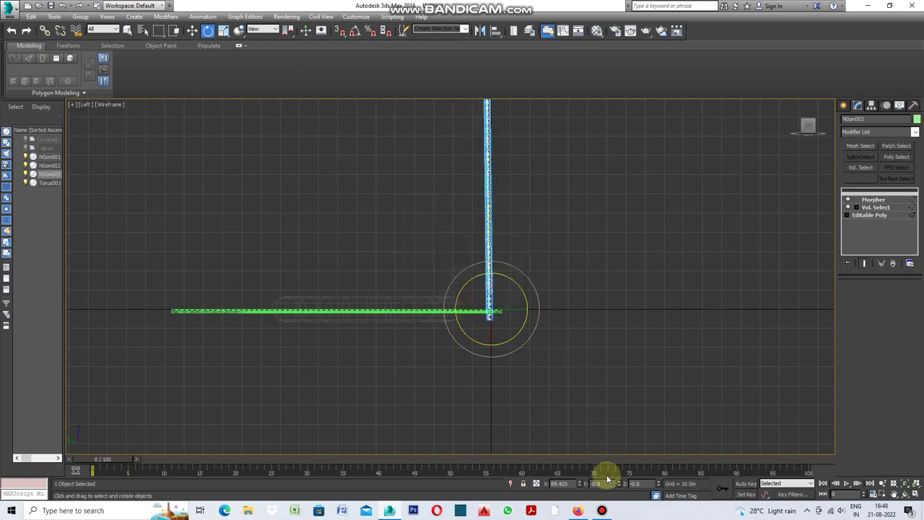
left_click(563, 483)
type("90")
left_click(561, 482)
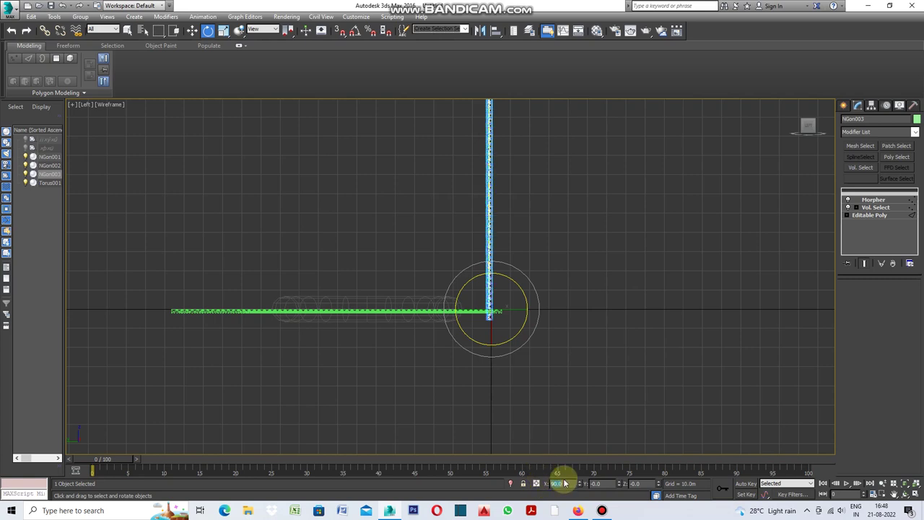
left_click(592, 438)
left_click(76, 105)
left_click(94, 114)
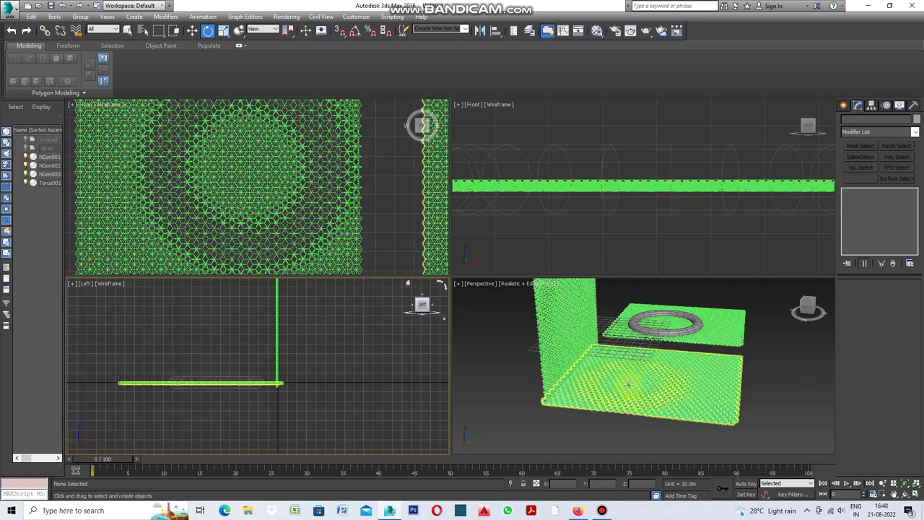
Orbit and maximize the Perspective view, zooming in on the upright spiked wall beside the plane
left_click(463, 285)
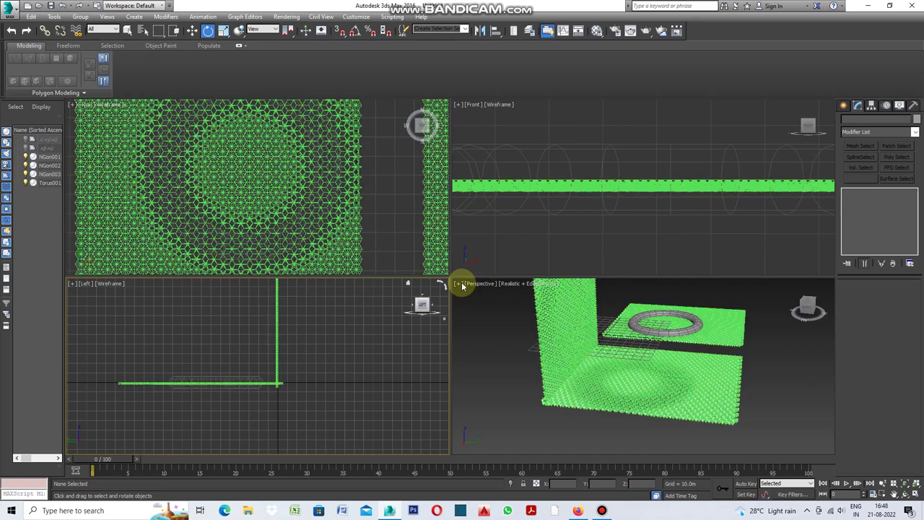
left_click(906, 497)
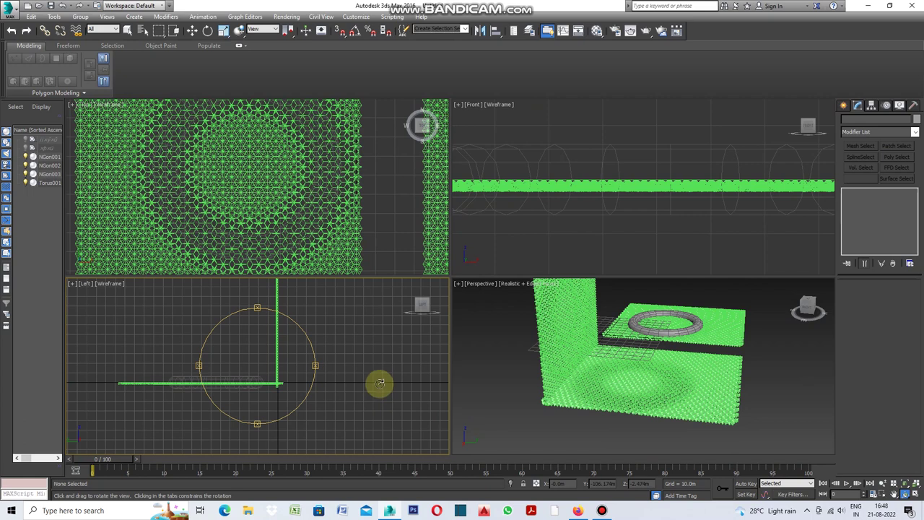
left_click_drag(315, 367, 317, 367)
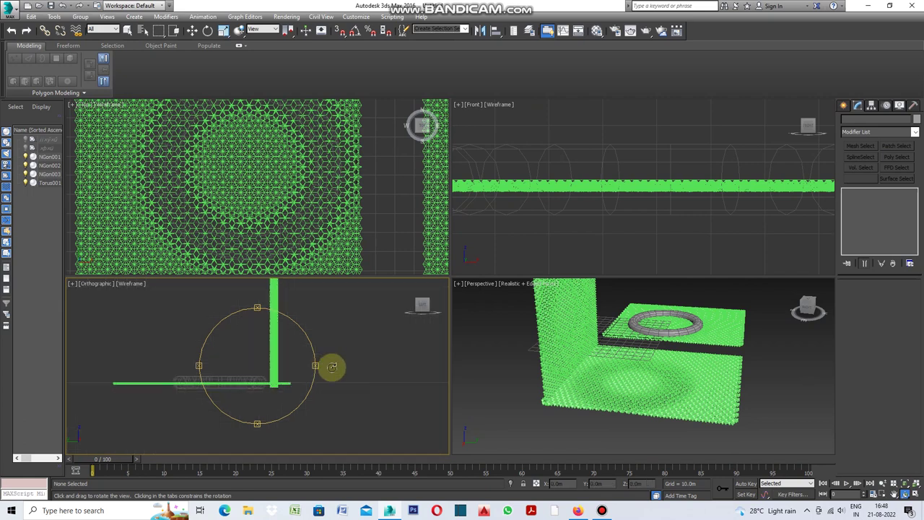
left_click(576, 391)
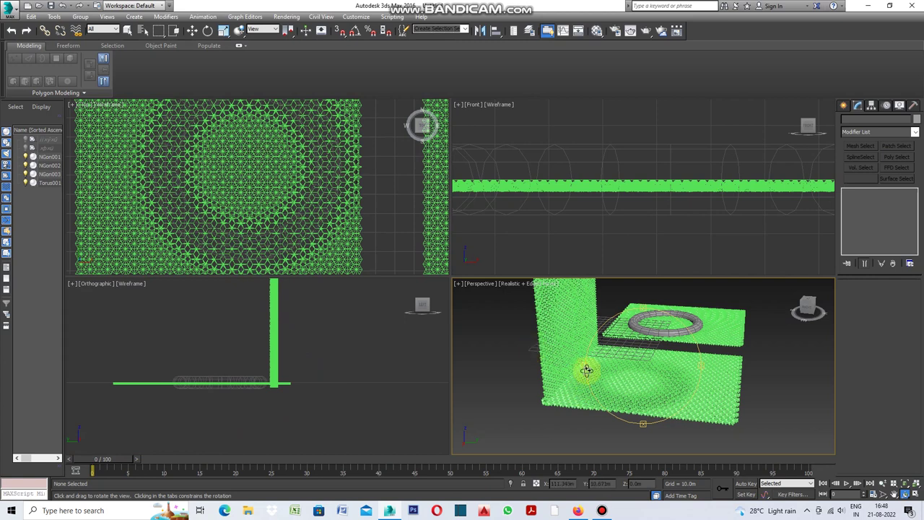
left_click_drag(587, 371, 663, 373)
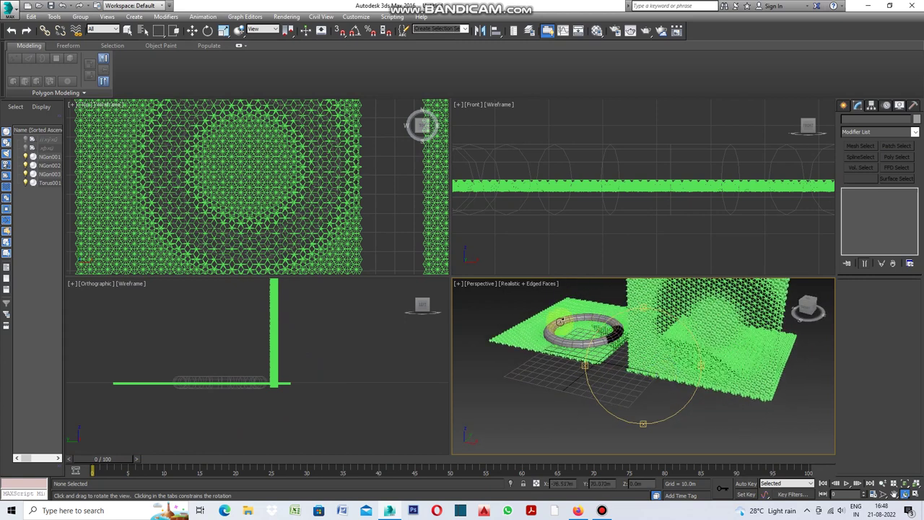
left_click(459, 284)
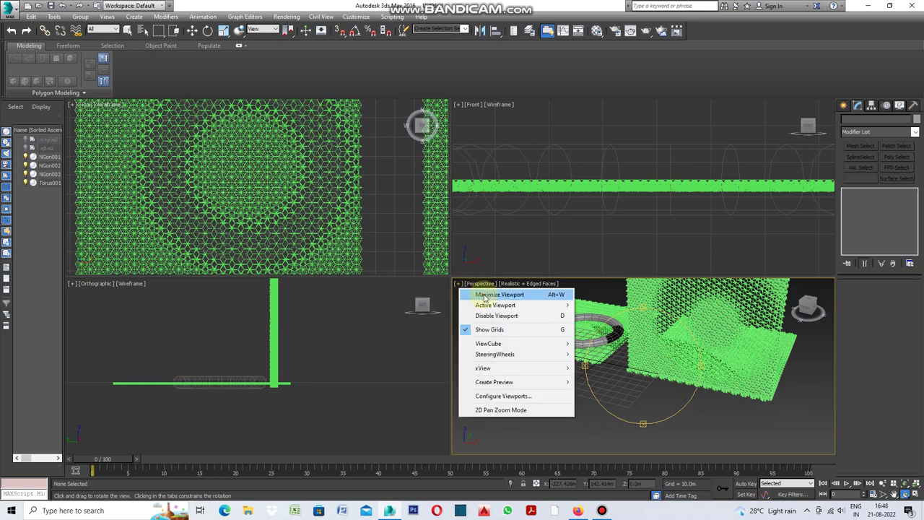
left_click(484, 295)
left_click_drag(577, 396, 577, 404)
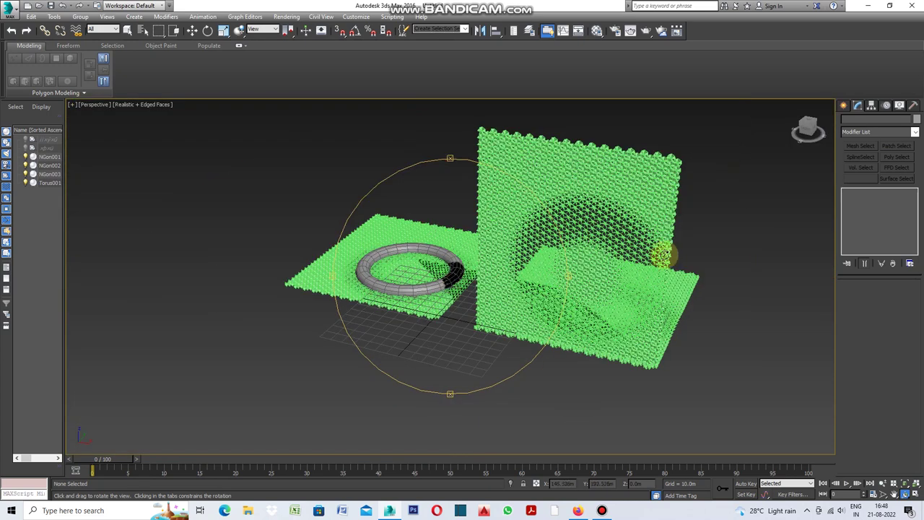
scroll(678, 254, "up", 3)
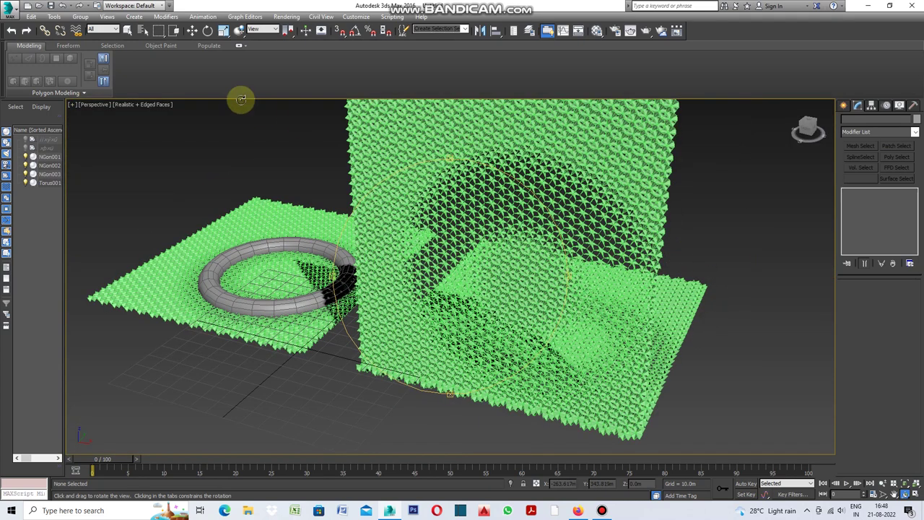
left_click(128, 31)
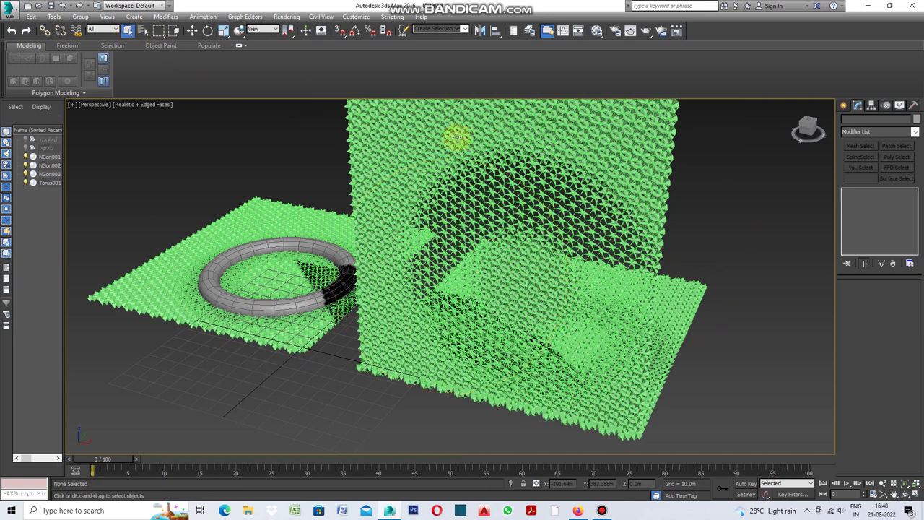
left_click(643, 168)
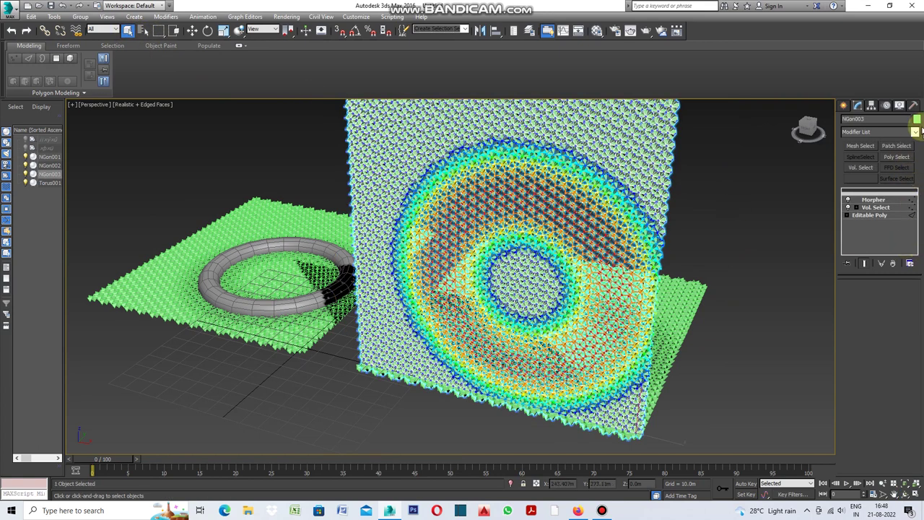
left_click(918, 119)
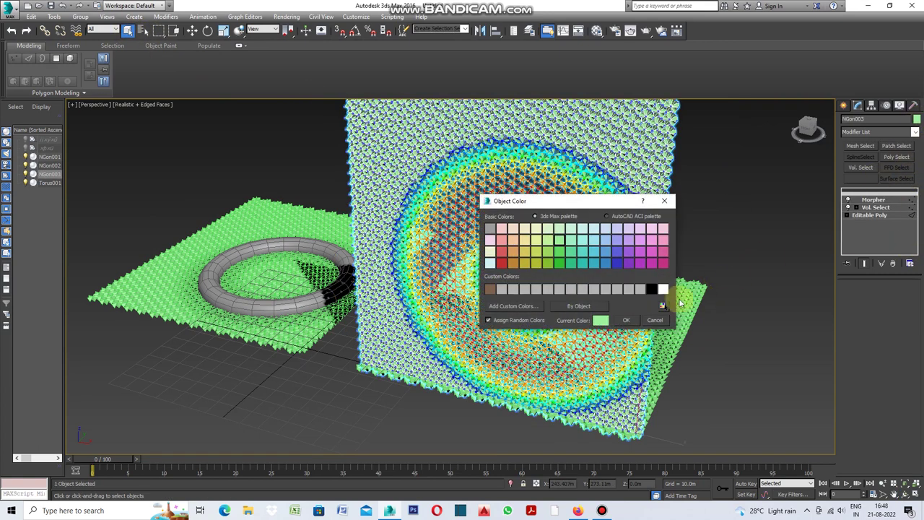
left_click(626, 320)
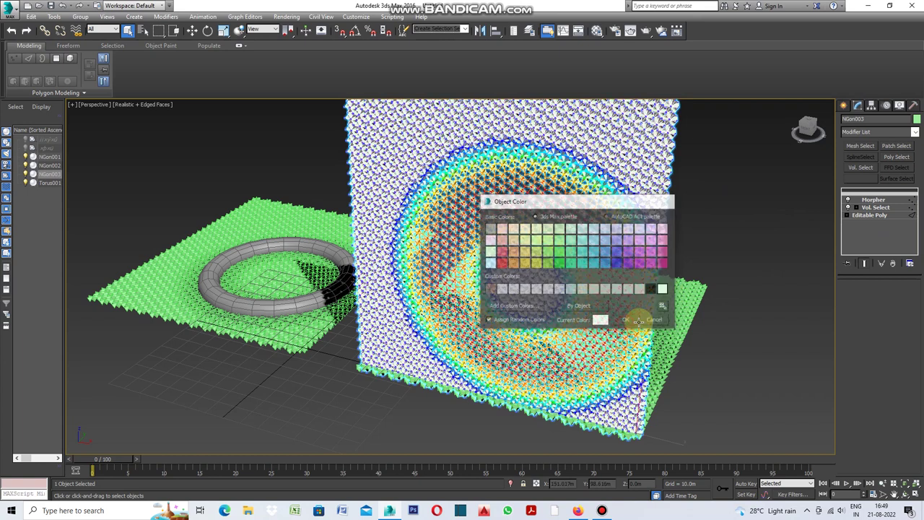
left_click(752, 332)
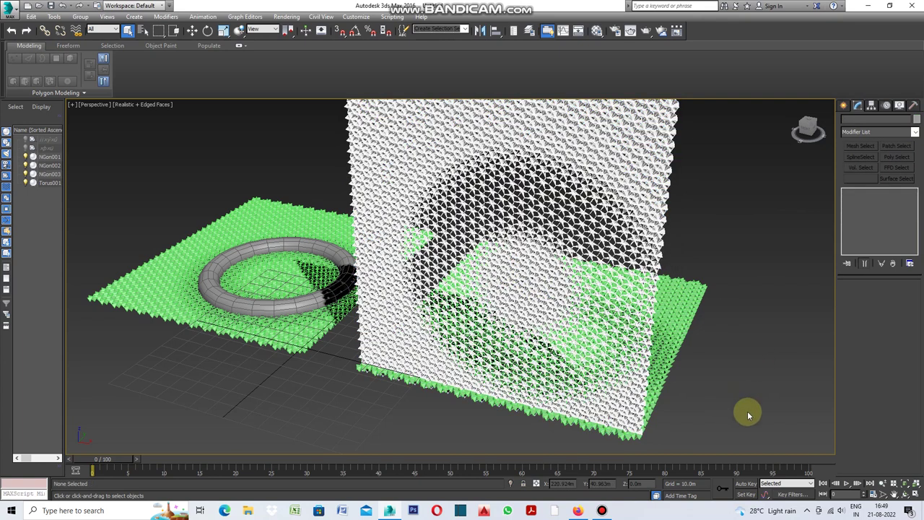
scroll(676, 244, "up", 3)
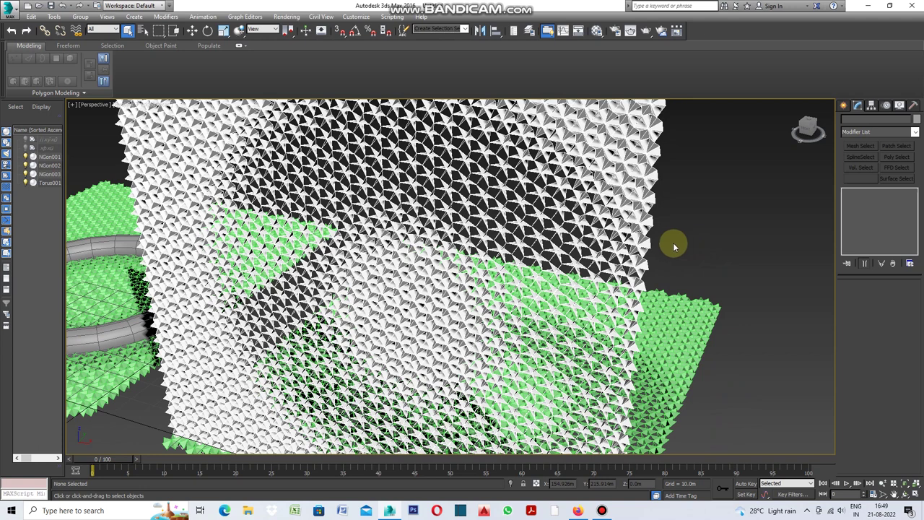
scroll(669, 243, "up", 4)
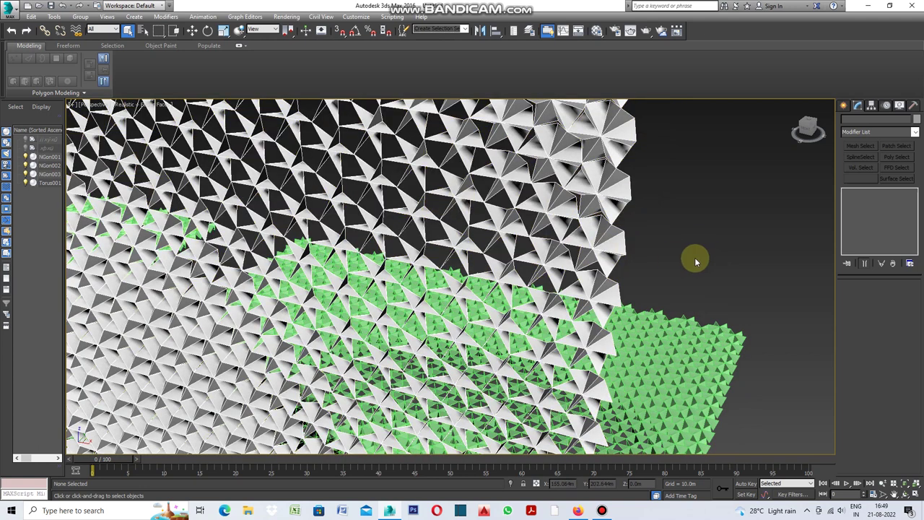
scroll(707, 255, "down", 4)
scroll(707, 254, "down", 2)
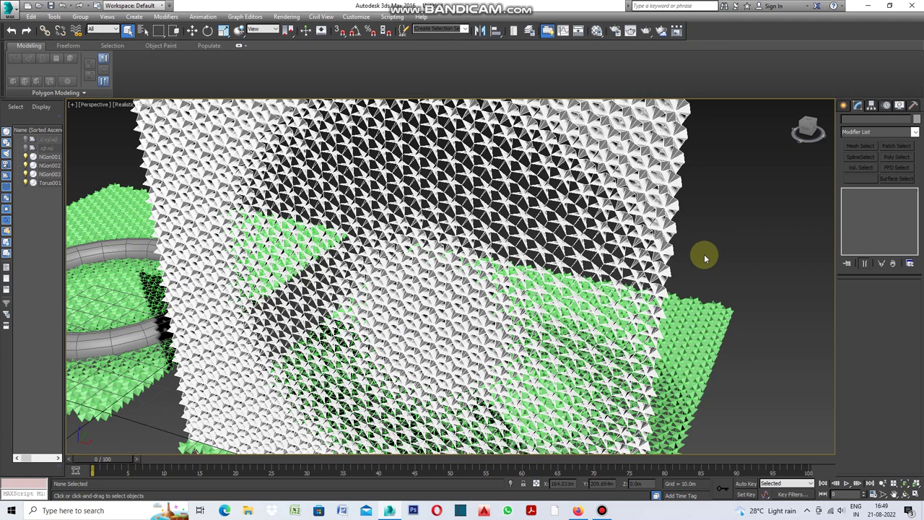
scroll(691, 249, "down", 3)
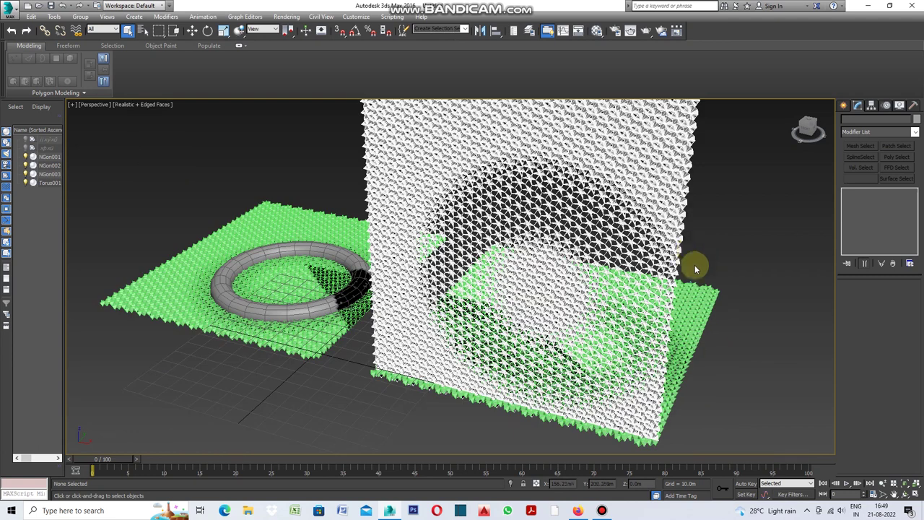
scroll(578, 242, "up", 3)
scroll(617, 243, "up", 2)
scroll(655, 258, "up", 2)
scroll(679, 250, "down", 3)
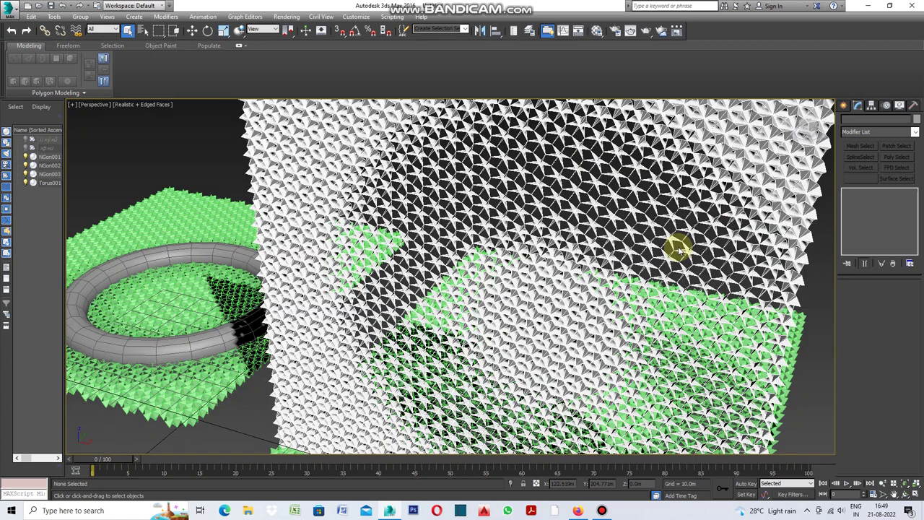
scroll(657, 248, "down", 3)
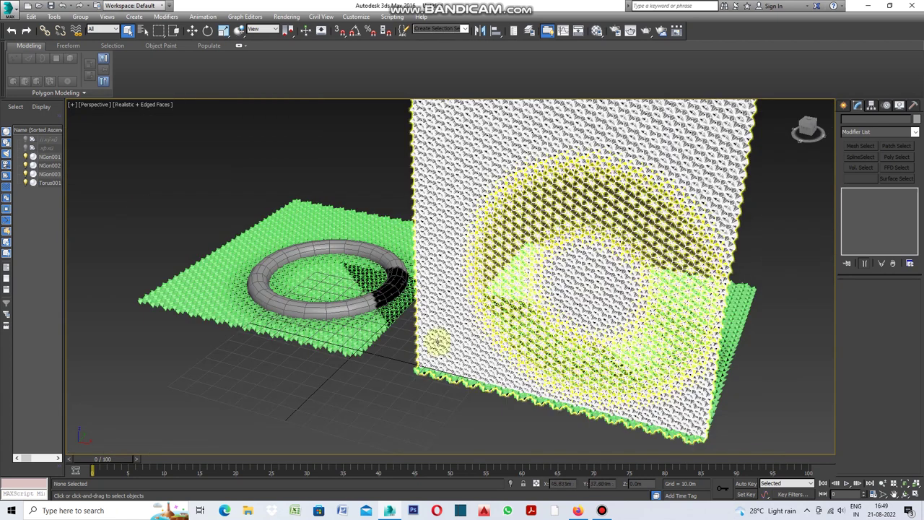
Move Torus001 to a new spot on the green plane, then show NGon003's Vol. Select settings
left_click(376, 304)
left_click(192, 32)
mouse_move(359, 287)
left_mouse_down()
mouse_move(318, 277)
mouse_move(335, 270)
left_mouse_up()
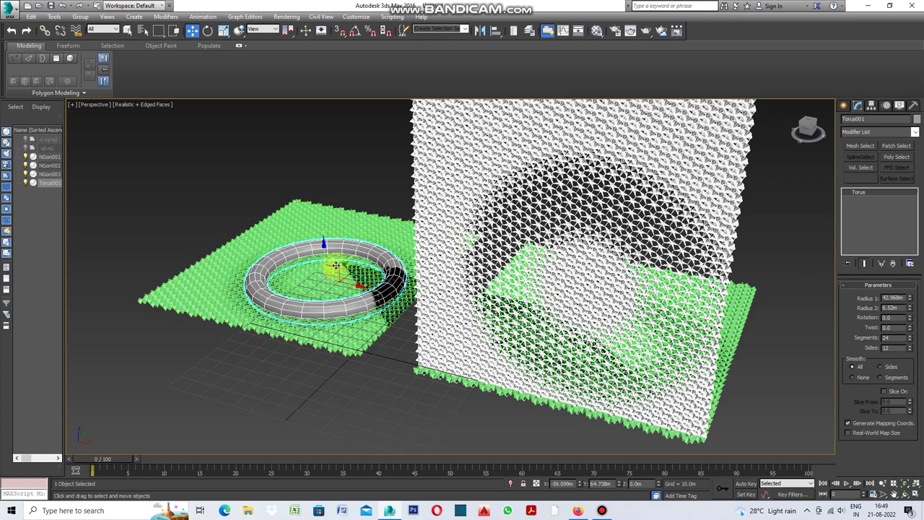
mouse_move(344, 261)
left_mouse_down()
mouse_move(374, 248)
mouse_move(372, 261)
mouse_move(395, 229)
mouse_move(356, 307)
mouse_move(361, 286)
left_mouse_up()
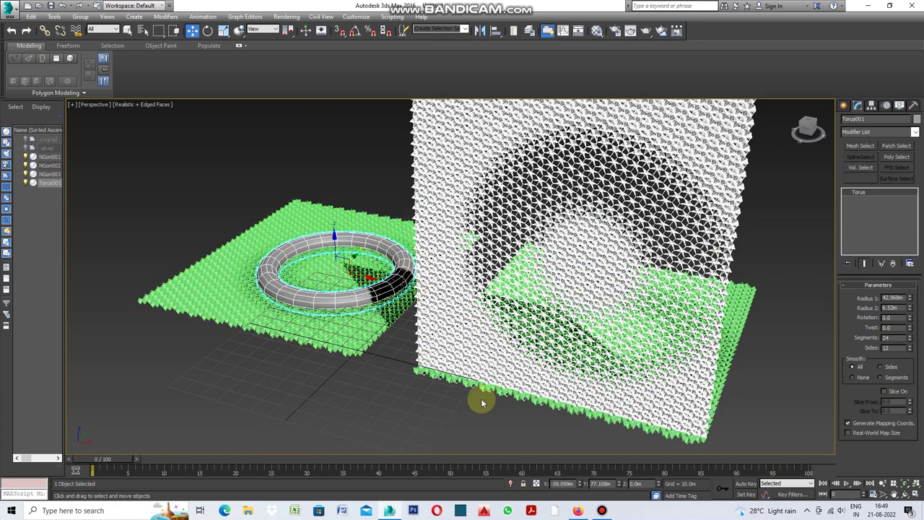
scroll(394, 392, "down", 2)
scroll(603, 376, "up", 3)
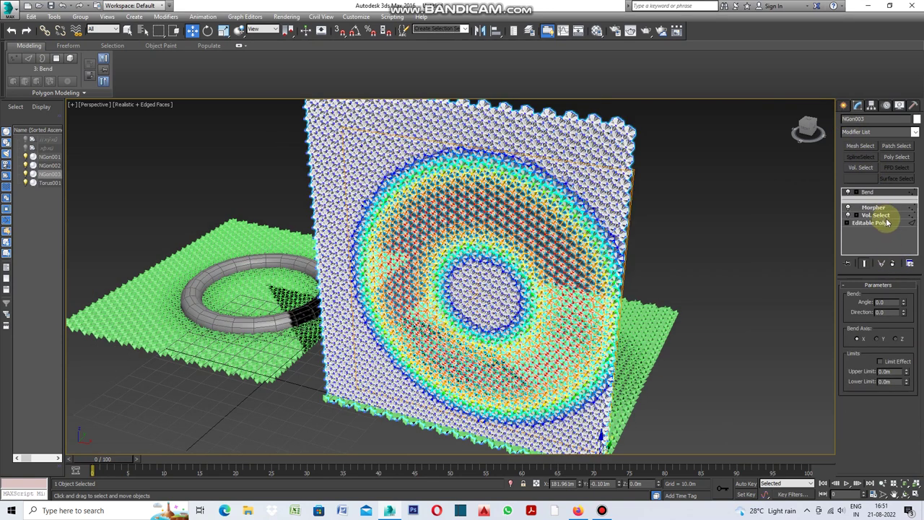
left_click(884, 216)
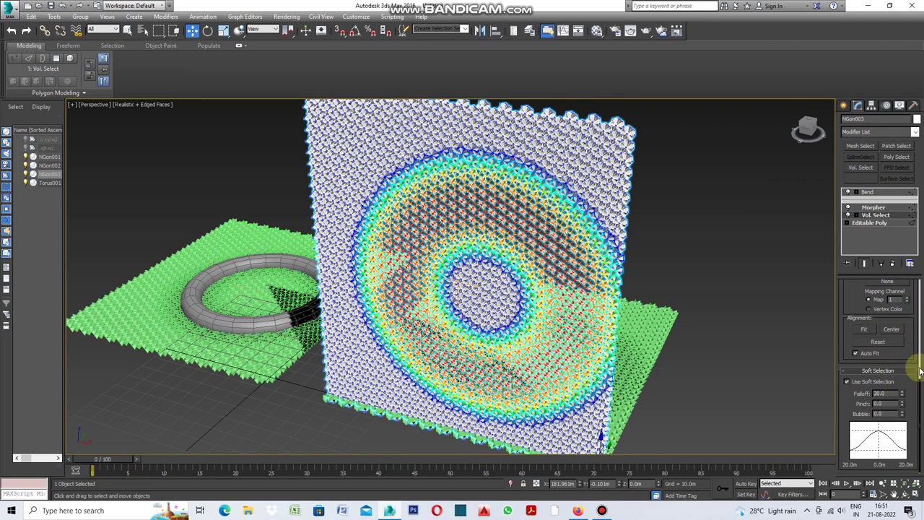
Turn on Invert in NGon003's Vol. Select, then deselect to view the reversed ring pattern
left_click_drag(921, 391, 909, 342)
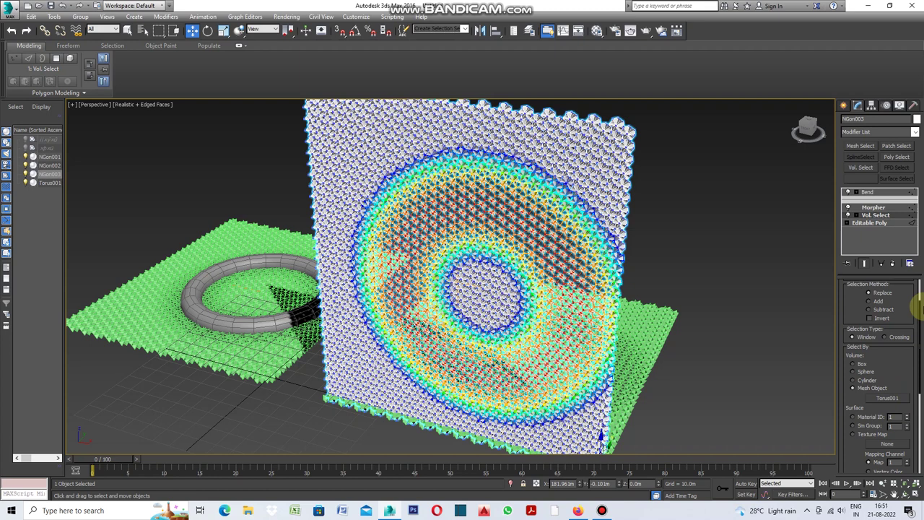
left_click(871, 319)
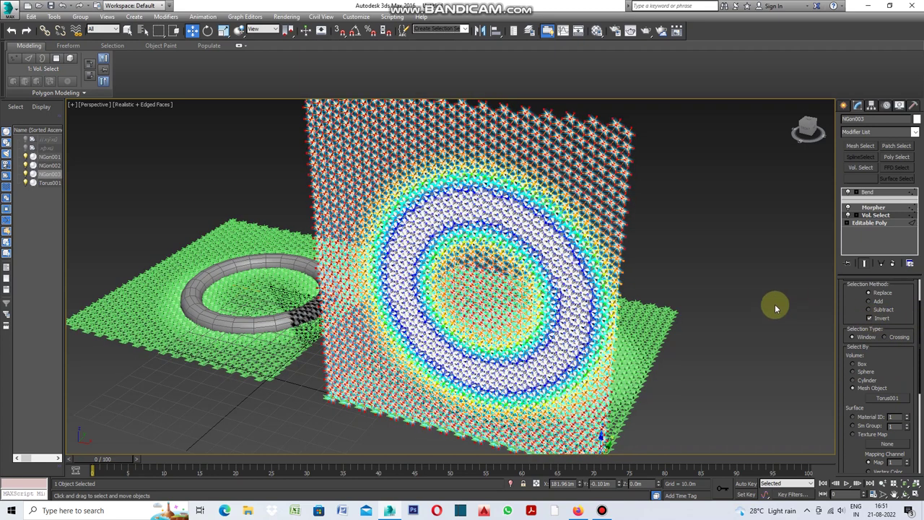
left_click(775, 304)
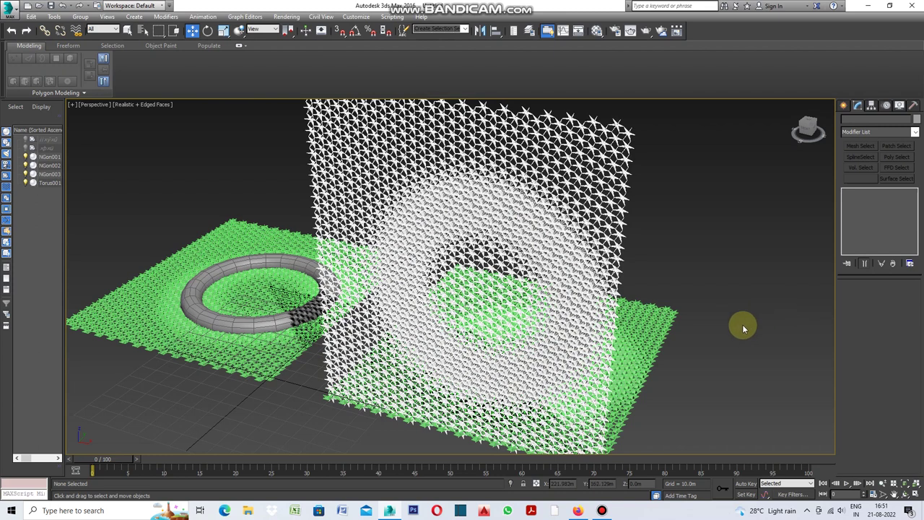
scroll(743, 291, "down", 3)
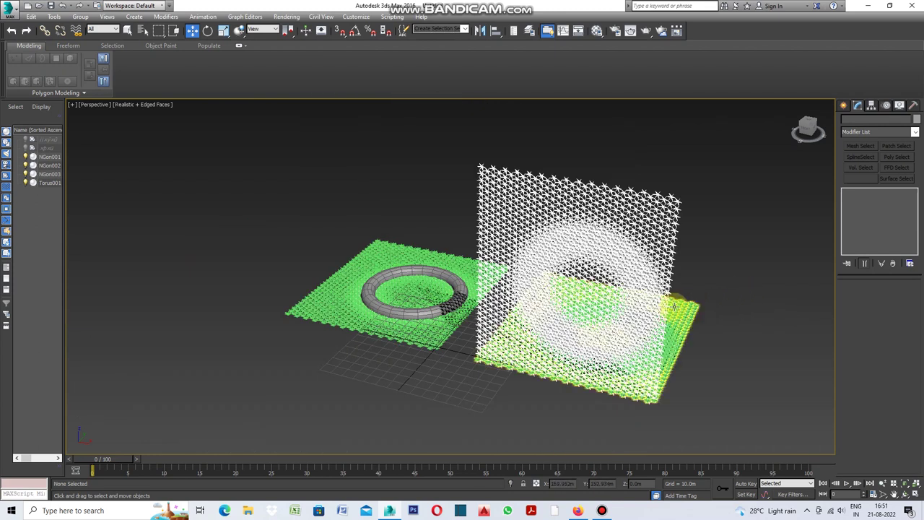
scroll(692, 308, "up", 4)
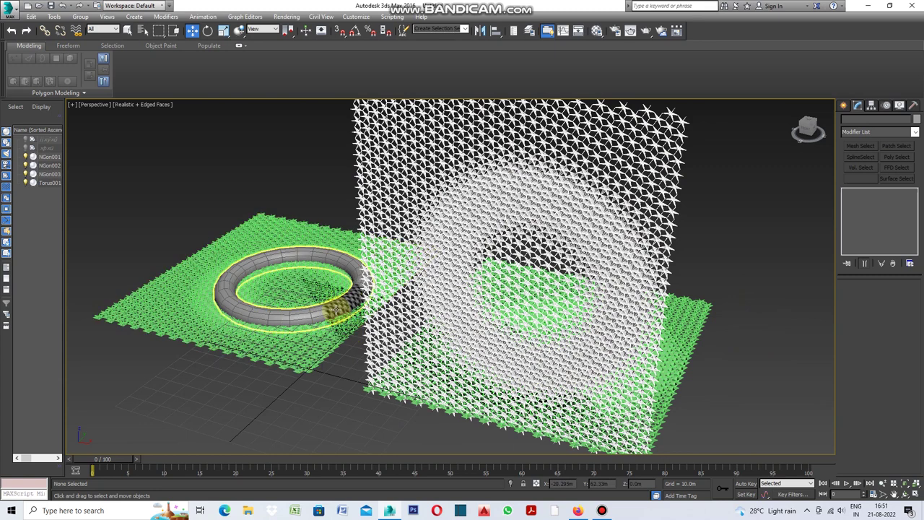
Move Torus001 left, then up and right across the green plane to shift the wall's ring
left_click(336, 309)
left_click(301, 286)
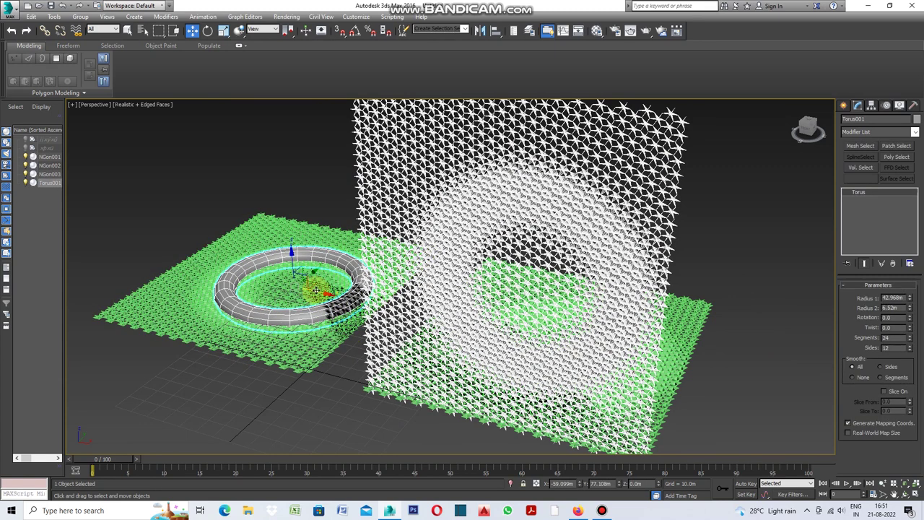
mouse_move(318, 293)
left_mouse_down()
mouse_move(277, 289)
mouse_move(301, 288)
left_mouse_up()
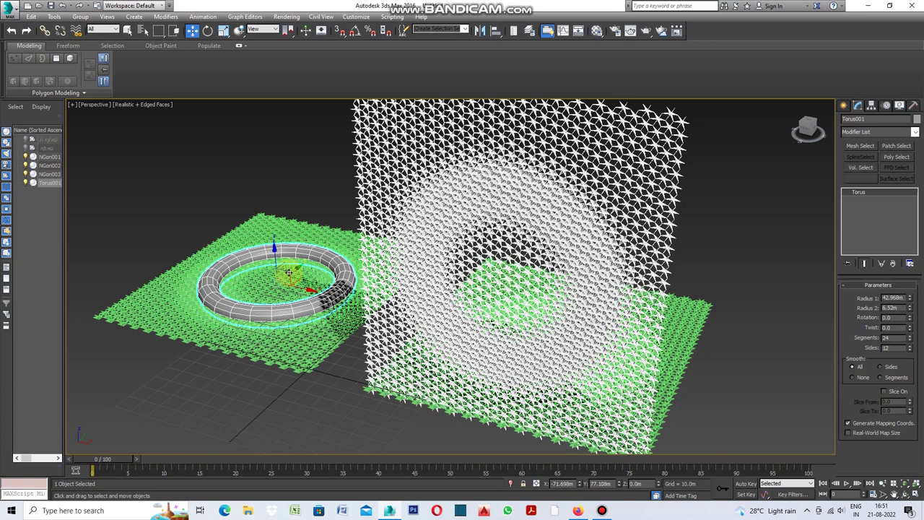
mouse_move(289, 273)
left_mouse_down()
mouse_move(333, 224)
mouse_move(333, 412)
mouse_move(268, 440)
mouse_move(315, 367)
left_mouse_up()
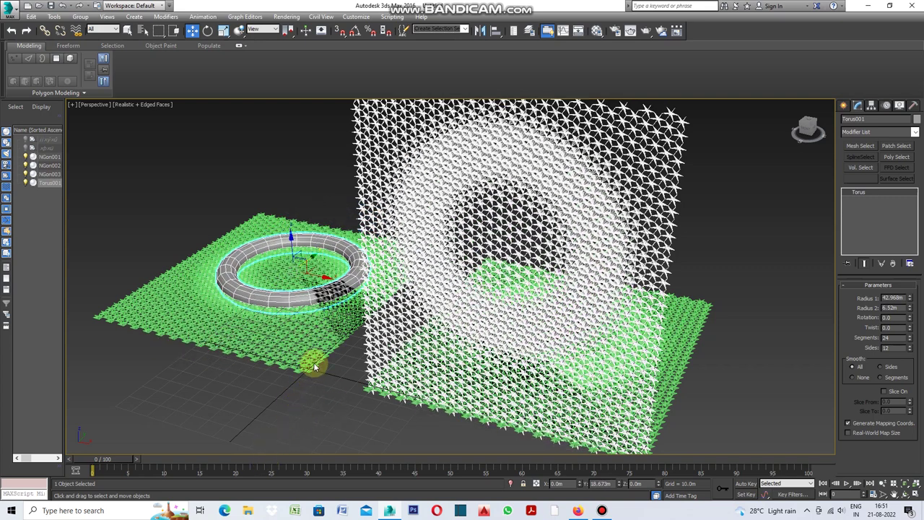
scroll(558, 317, "up", 4)
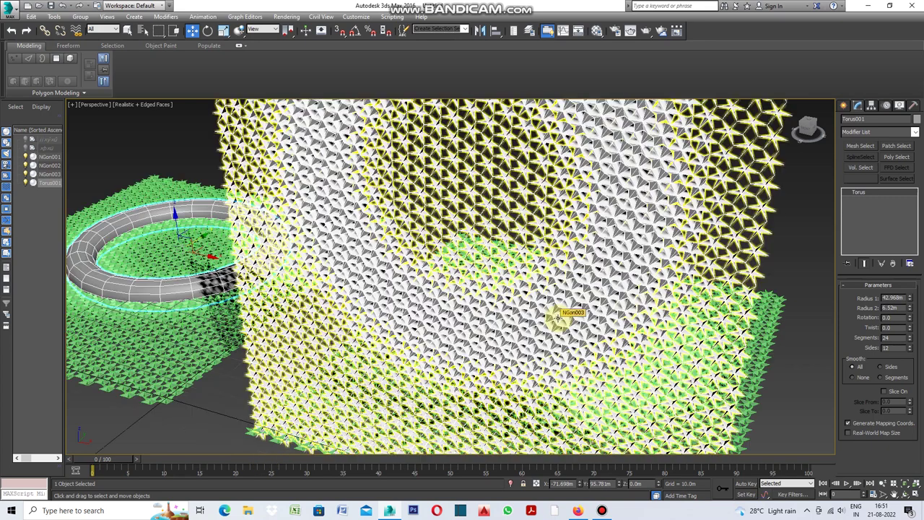
scroll(574, 328, "down", 4)
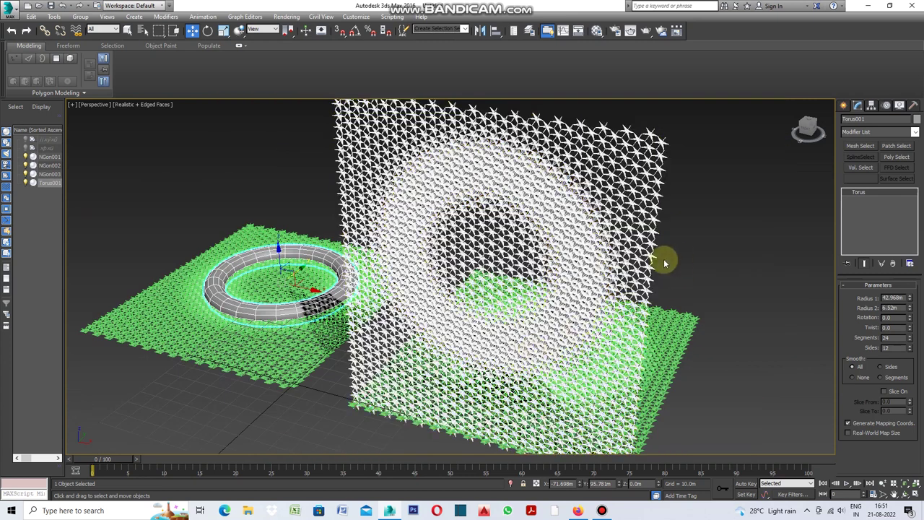
scroll(664, 263, "up", 4)
scroll(664, 261, "down", 1)
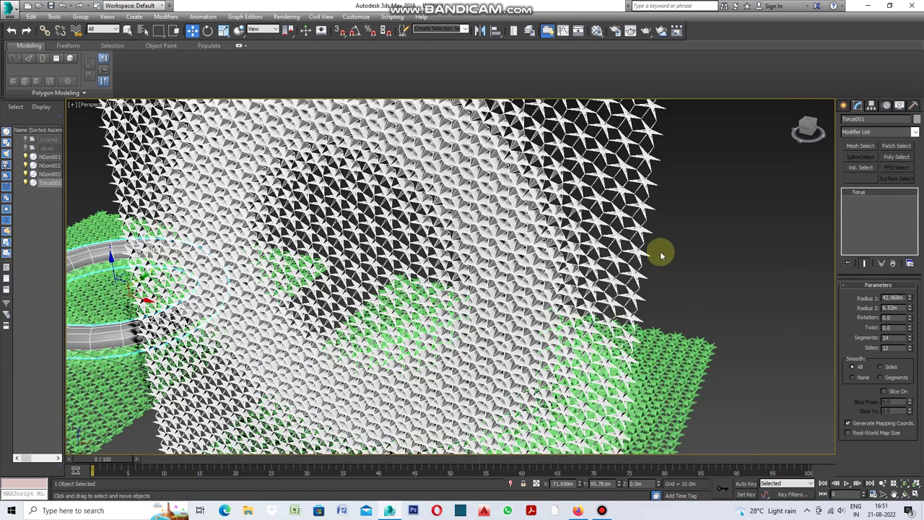
scroll(655, 256, "down", 3)
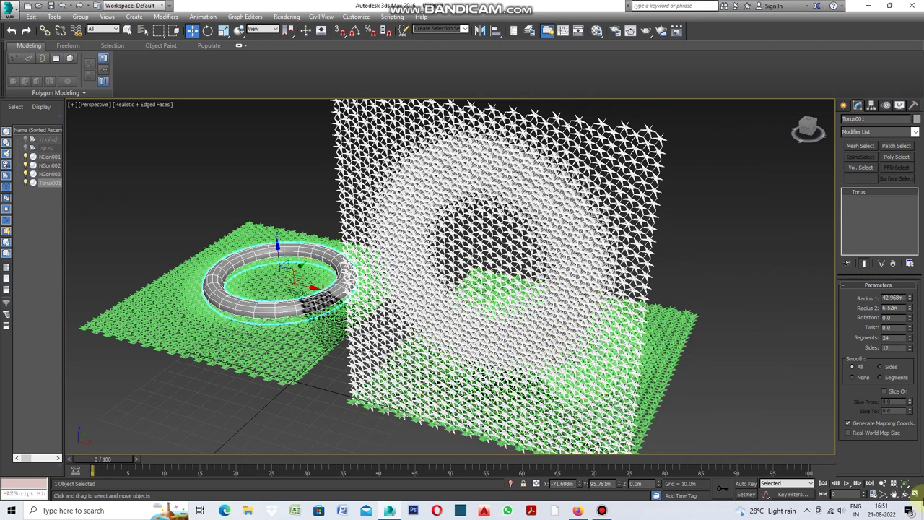
left_click(904, 497)
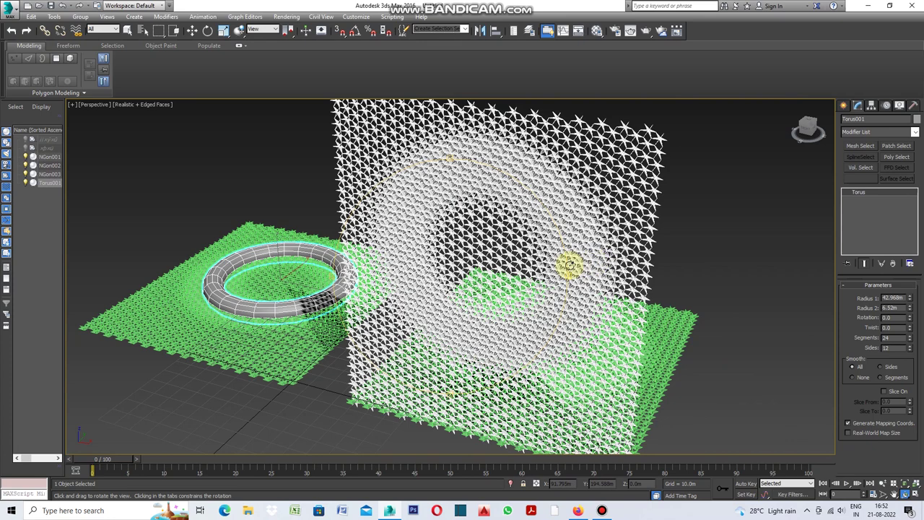
mouse_move(574, 266)
left_mouse_down()
mouse_move(513, 259)
mouse_move(580, 294)
mouse_move(541, 305)
mouse_move(491, 296)
mouse_move(580, 334)
left_mouse_up()
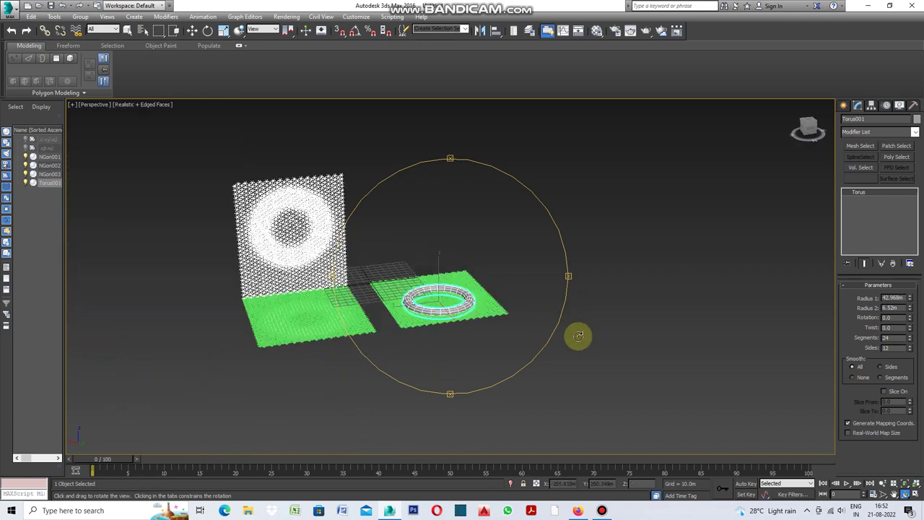
scroll(256, 211, "up", 3)
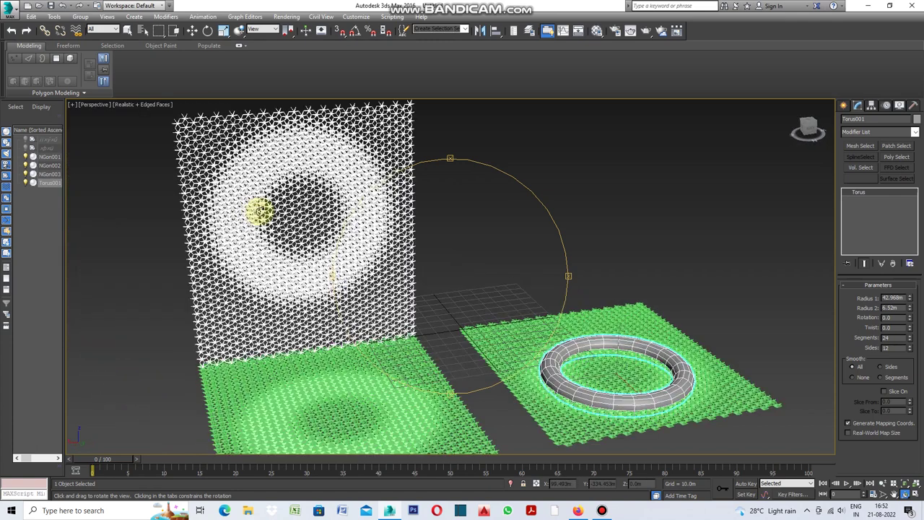
scroll(258, 211, "up", 3)
scroll(389, 293, "down", 3)
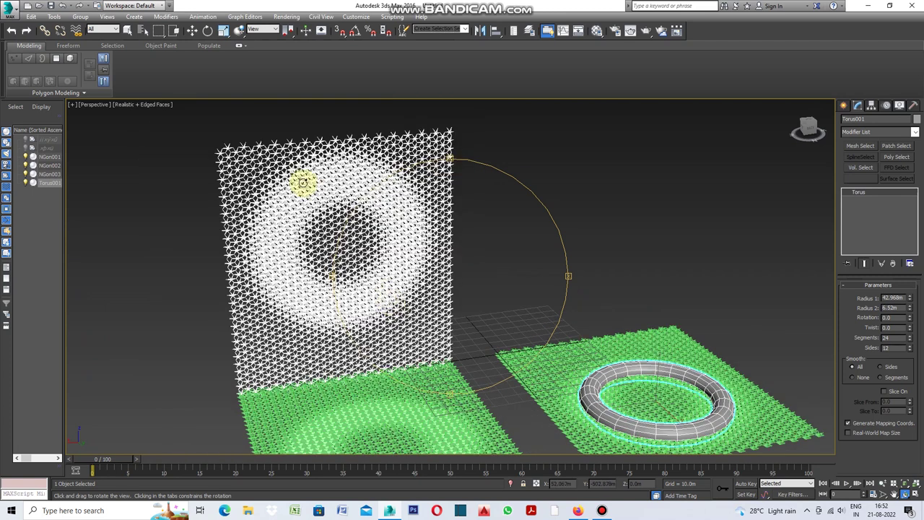
scroll(303, 182, "up", 3)
scroll(304, 182, "up", 2)
mouse_move(338, 209)
left_mouse_down()
mouse_move(451, 274)
mouse_move(495, 285)
left_mouse_up()
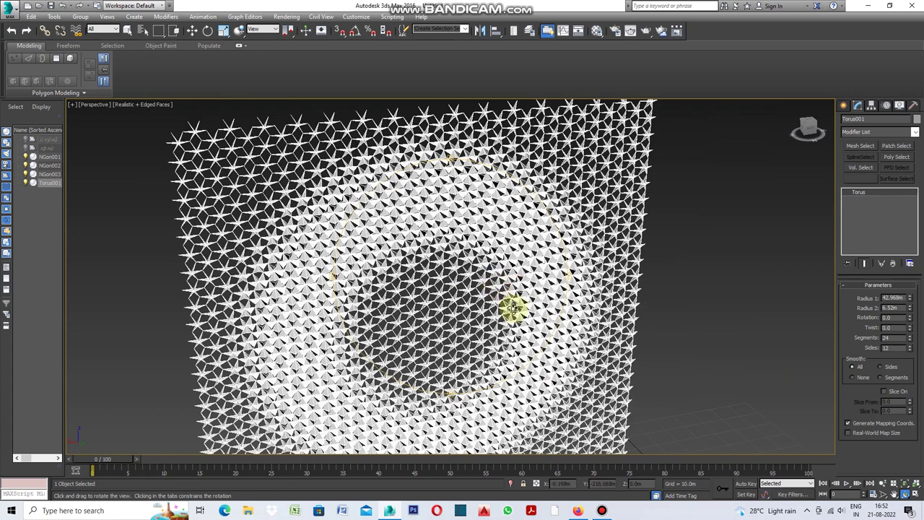
mouse_move(469, 284)
left_mouse_down()
mouse_move(429, 223)
mouse_move(441, 355)
mouse_move(374, 293)
mouse_move(429, 269)
left_mouse_up()
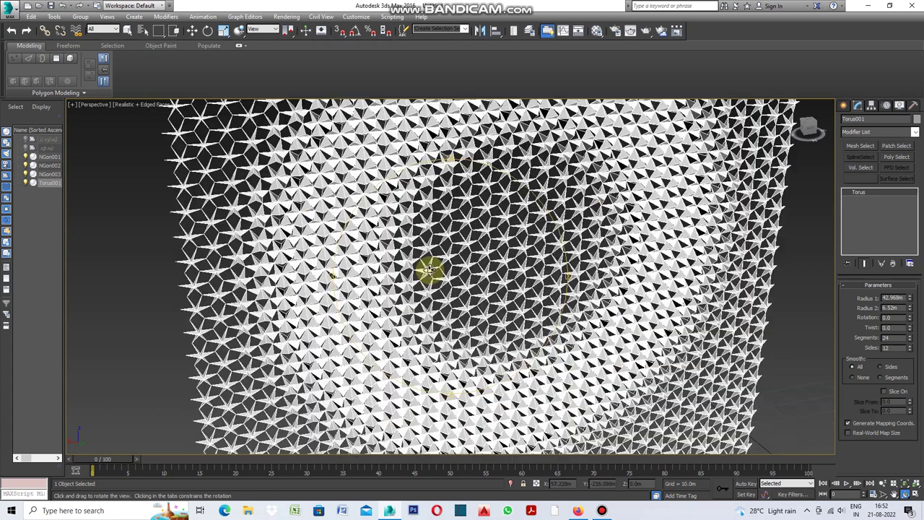
scroll(430, 269, "up", 2)
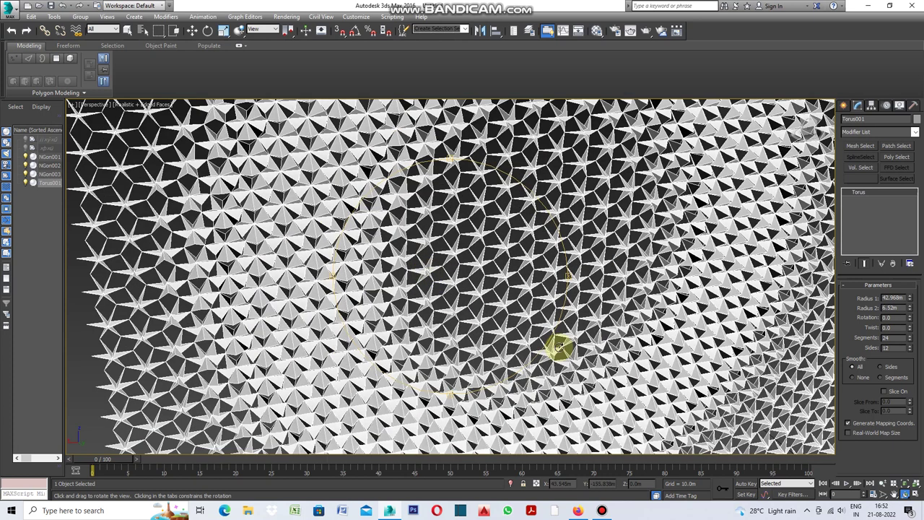
left_click_drag(533, 336, 443, 325)
scroll(439, 323, "down", 2)
scroll(438, 323, "down", 2)
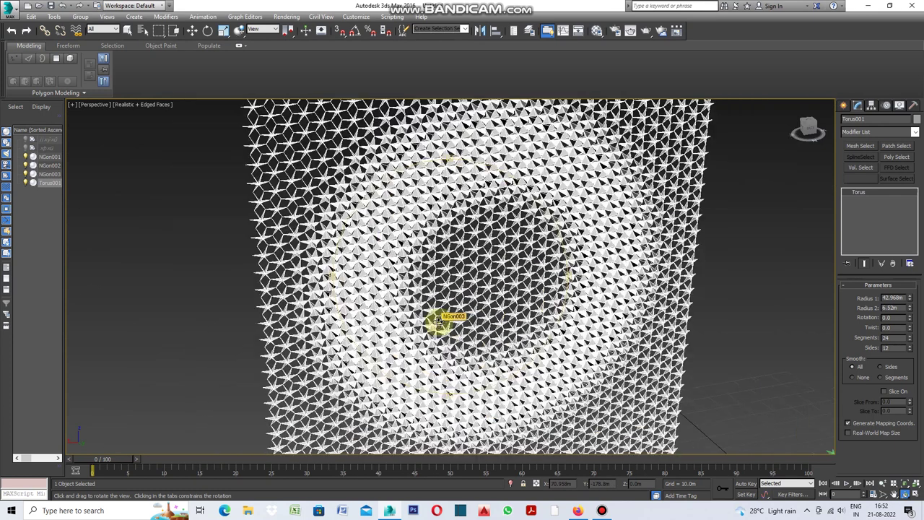
scroll(434, 306, "down", 2)
scroll(430, 292, "down", 2)
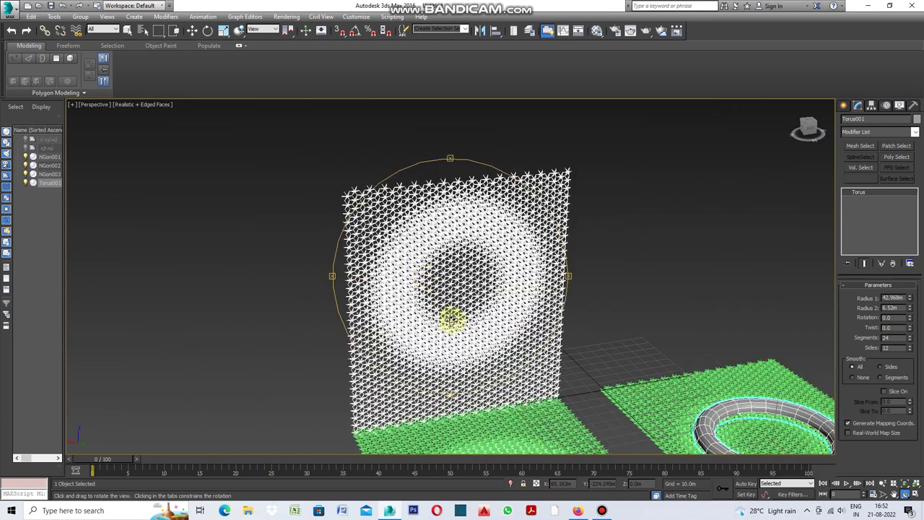
scroll(501, 419, "up", 4)
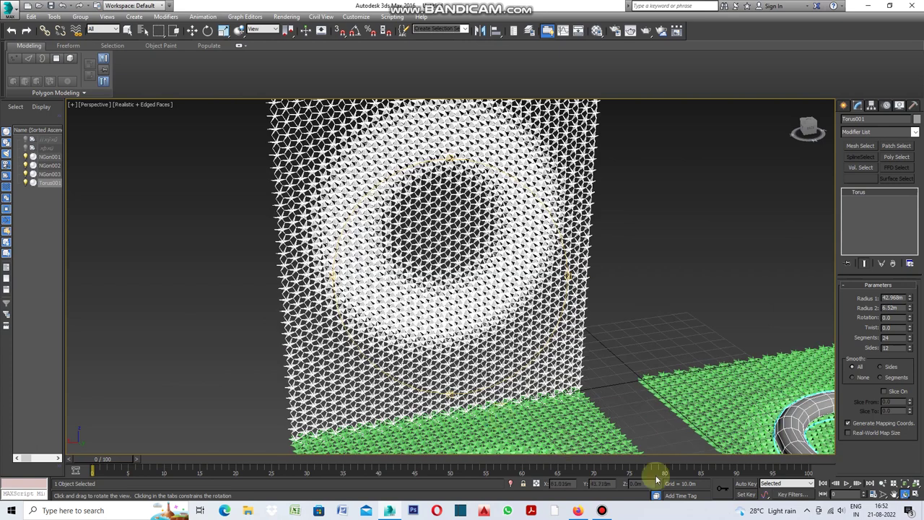
left_click(896, 496)
left_click_drag(625, 398, 501, 362)
scroll(402, 296, "down", 1)
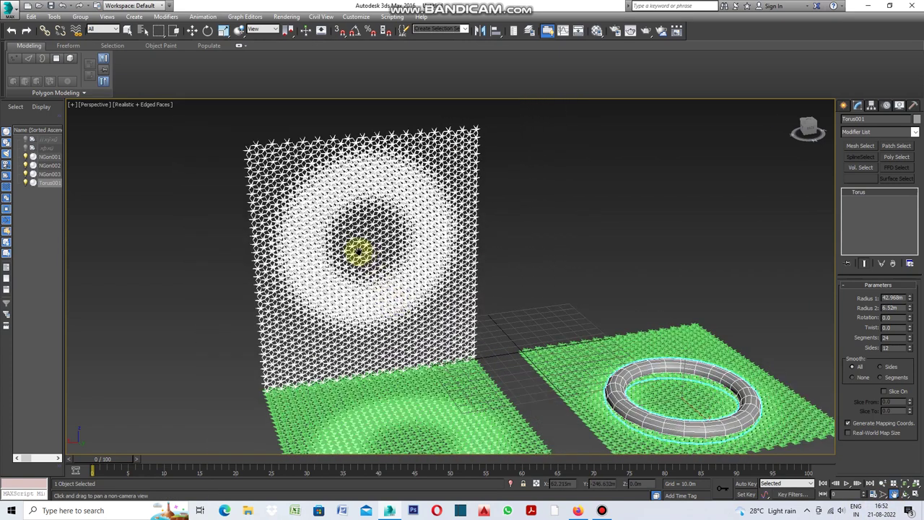
scroll(359, 251, "up", 2)
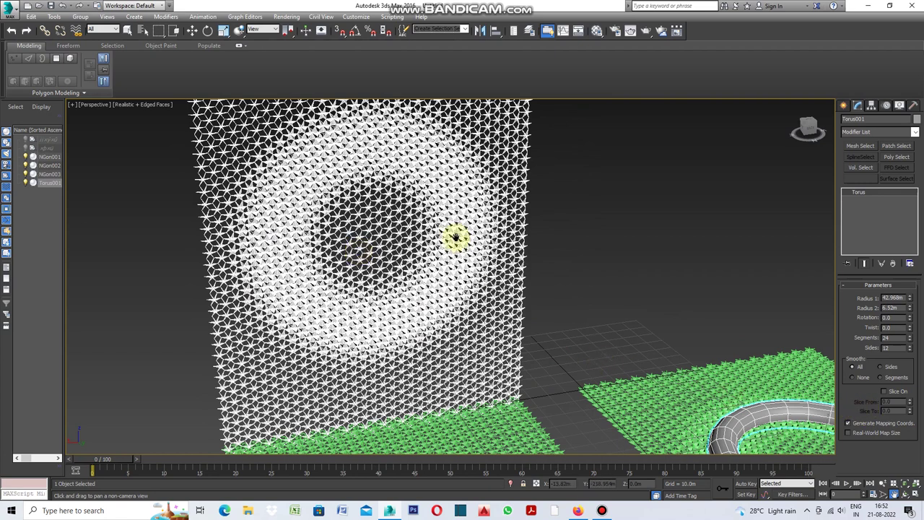
scroll(466, 247, "down", 3)
scroll(607, 342, "up", 2)
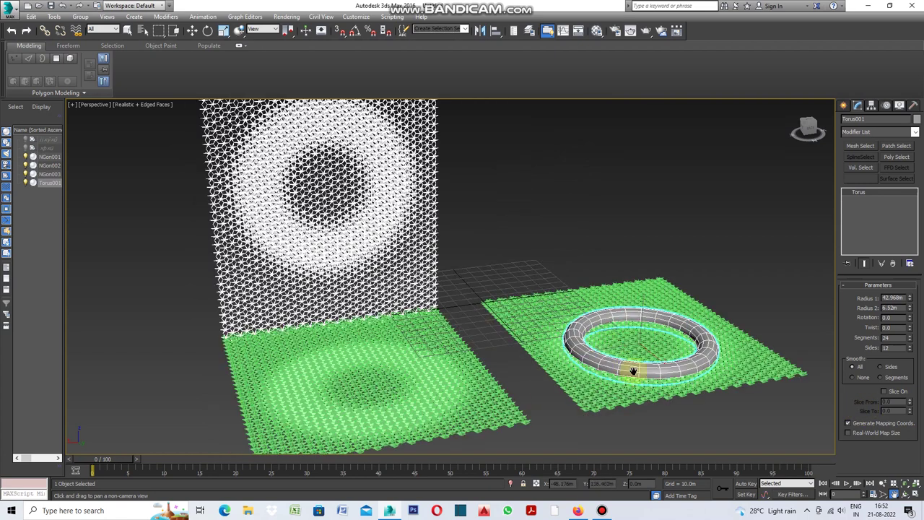
key("w")
Slide Torus001 up and left toward the middle of the green plane, then deselect it
mouse_move(654, 354)
left_mouse_down()
mouse_move(612, 270)
mouse_move(707, 376)
mouse_move(592, 237)
mouse_move(658, 319)
mouse_move(595, 344)
mouse_move(509, 348)
mouse_move(737, 312)
mouse_move(621, 335)
mouse_move(570, 359)
mouse_move(543, 351)
mouse_move(638, 345)
left_mouse_up()
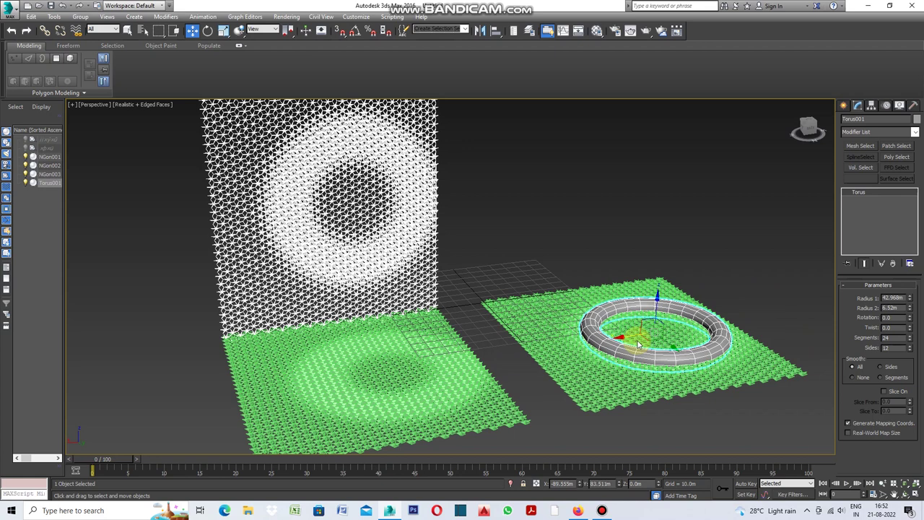
left_click_drag(638, 345, 611, 338)
scroll(507, 377, "down", 2)
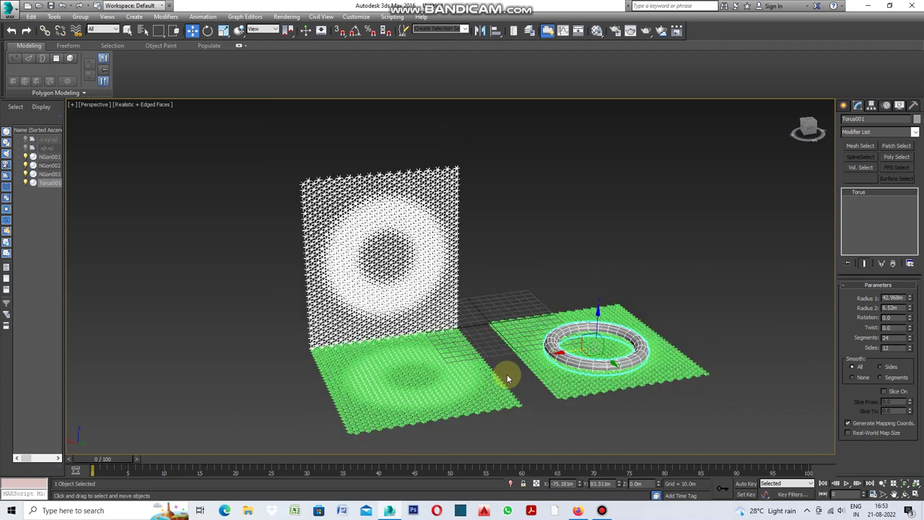
scroll(475, 325, "up", 2)
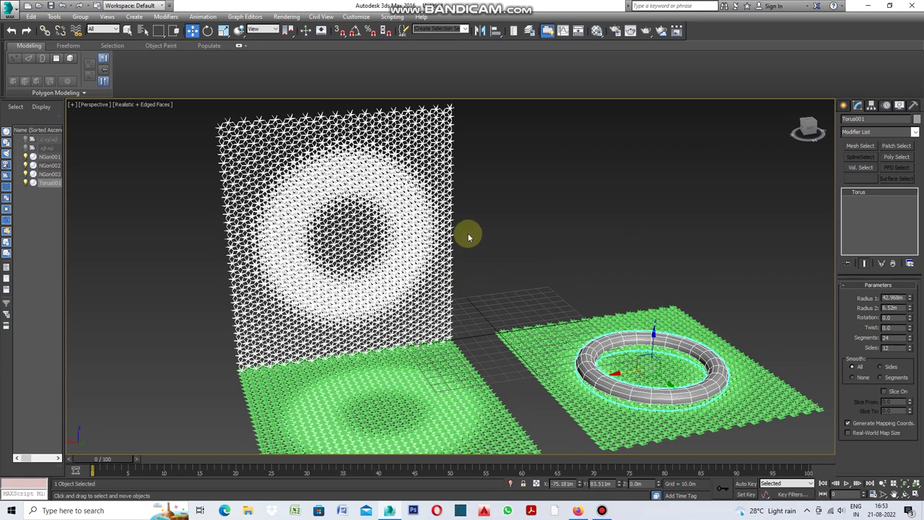
scroll(468, 234, "up", 2)
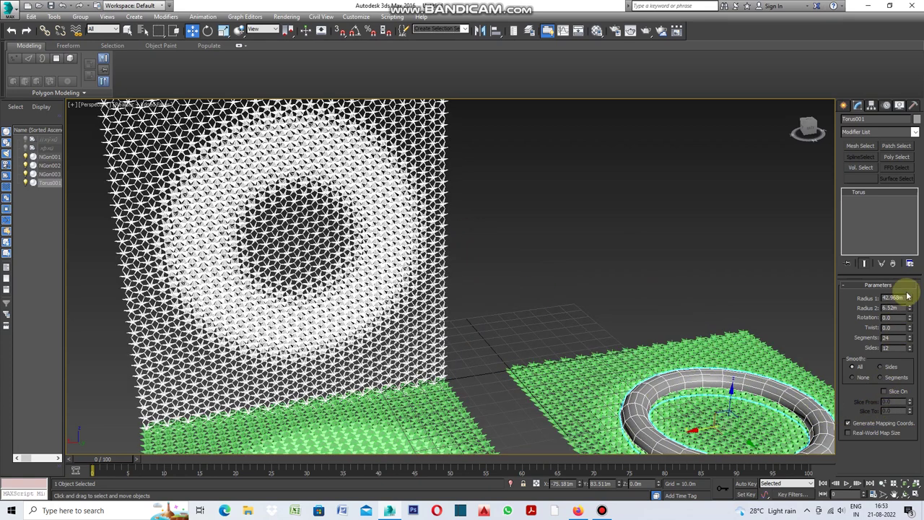
left_click(845, 107)
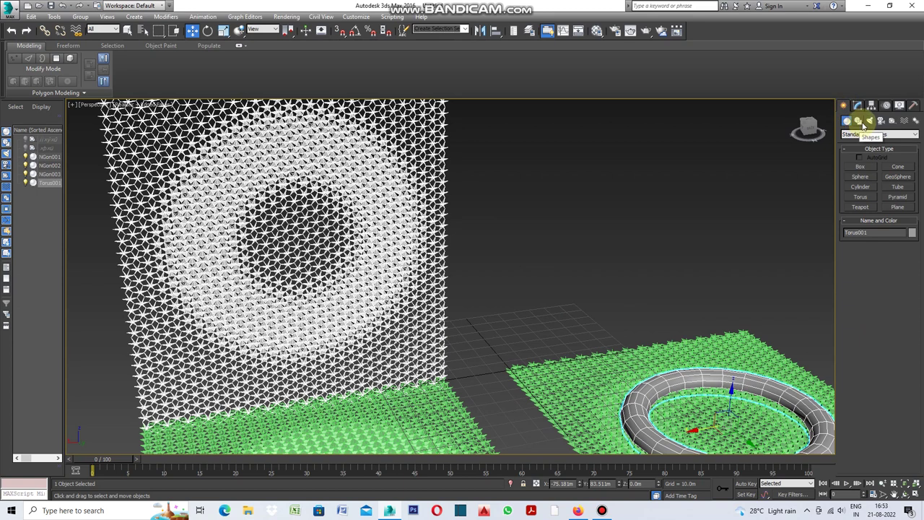
left_click(859, 107)
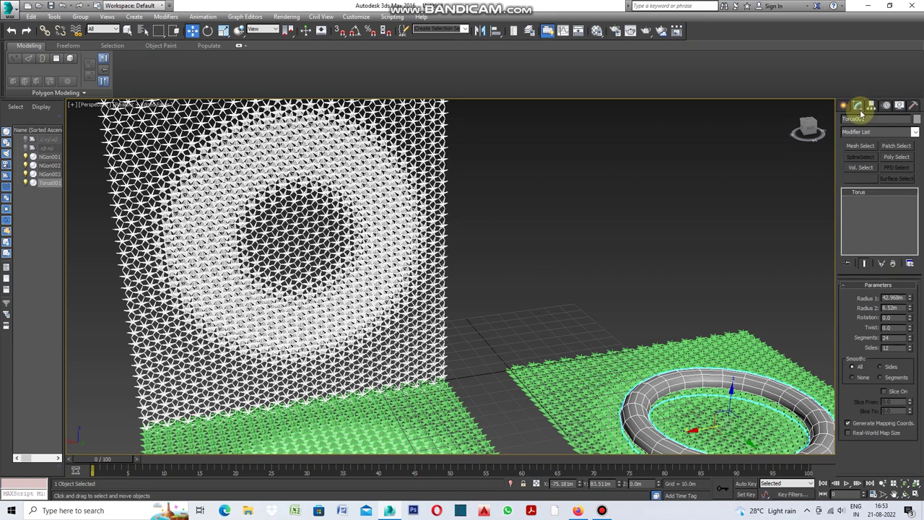
left_click(688, 218)
Raise NGon003's Bend angle to 158° and try Bend Axis Y, then Z
left_click(446, 235)
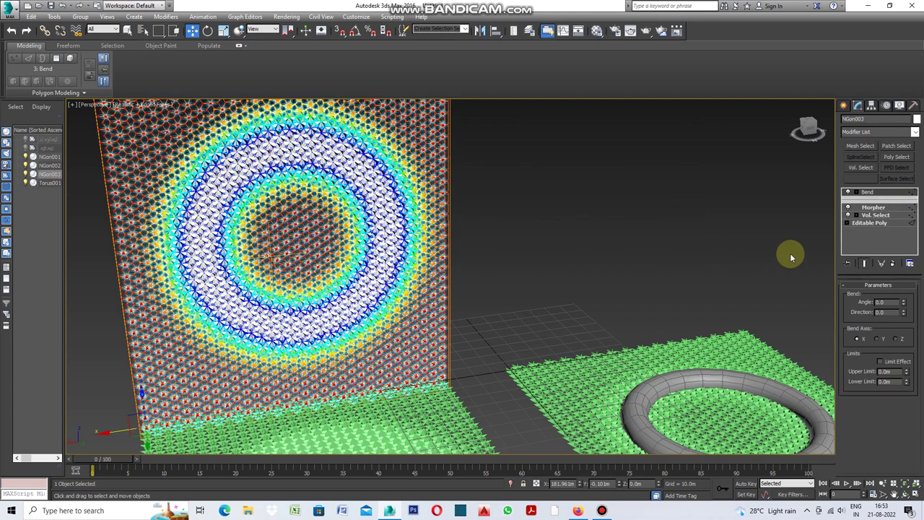
left_click(879, 194)
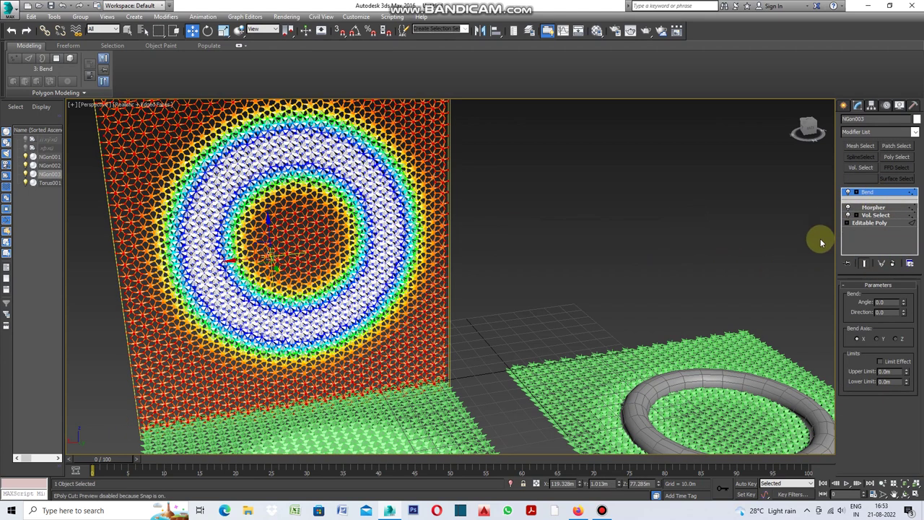
left_click(903, 302)
left_click_drag(901, 291, 858, 143)
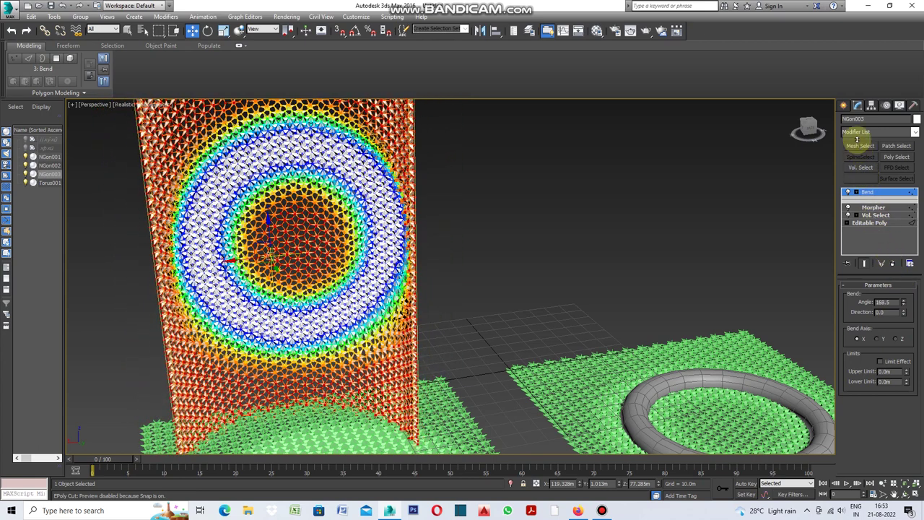
mouse_move(857, 132)
left_mouse_down()
mouse_move(822, 482)
mouse_move(819, 10)
mouse_move(887, 199)
mouse_move(910, 334)
mouse_move(12, 421)
mouse_move(14, 455)
mouse_move(22, 19)
mouse_move(17, 491)
mouse_move(16, 458)
mouse_move(908, 382)
mouse_move(902, 305)
mouse_move(867, 153)
left_mouse_up()
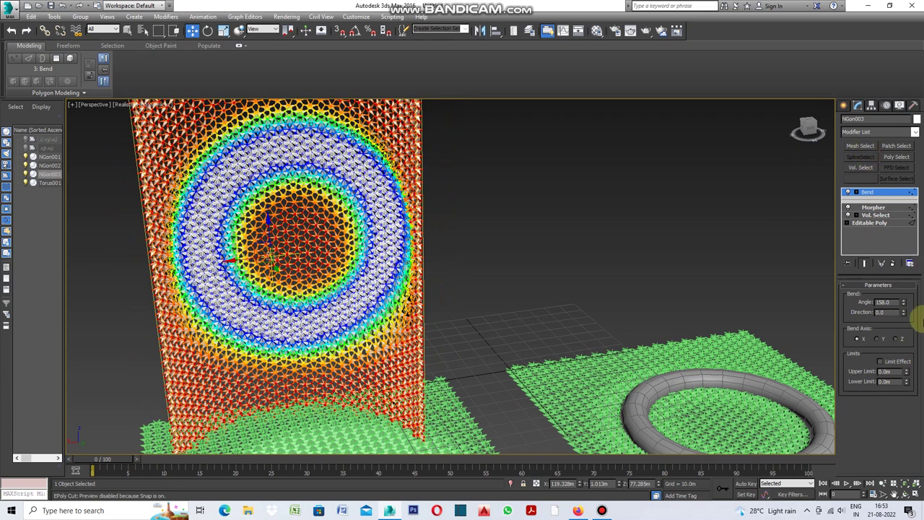
left_click(878, 340)
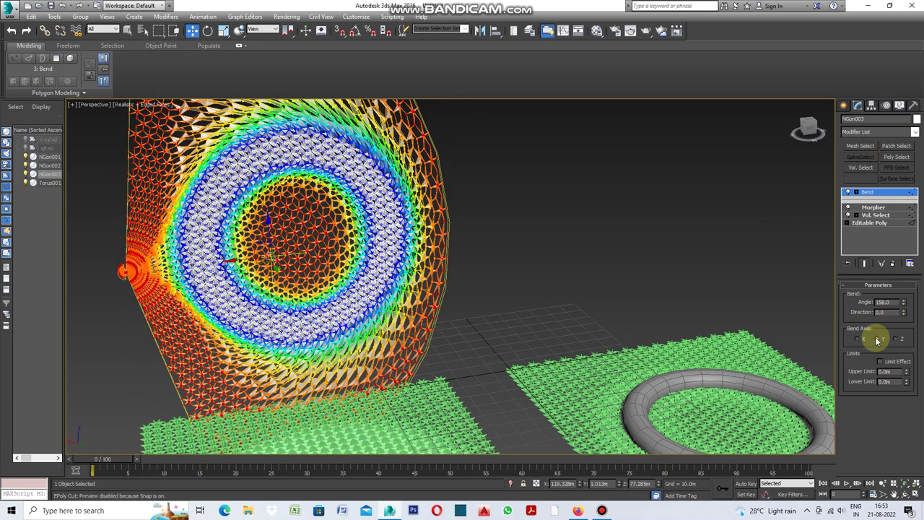
left_click(897, 339)
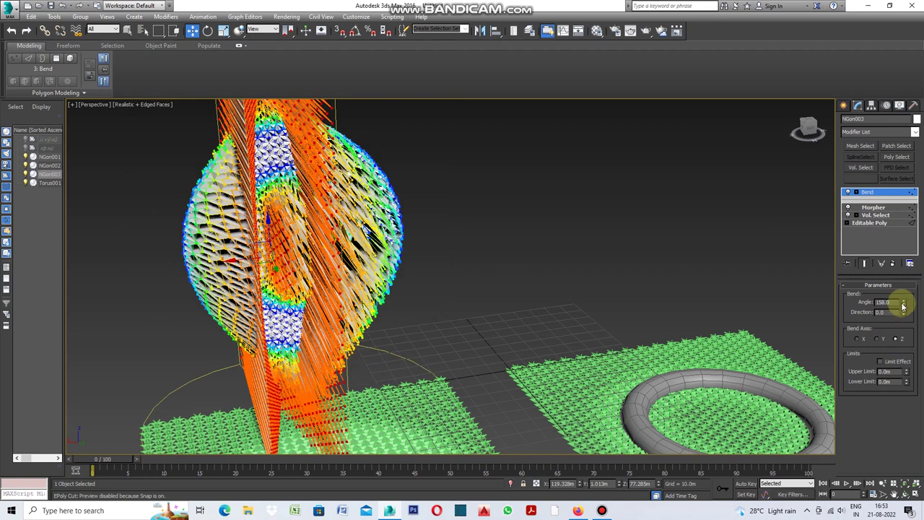
Drag the Bend angle to -562.5° around Z, twisting the wall into a spindle
mouse_move(905, 305)
left_mouse_down()
mouse_move(894, 290)
mouse_move(909, 457)
mouse_move(906, 12)
mouse_move(900, 513)
mouse_move(893, 12)
left_mouse_up()
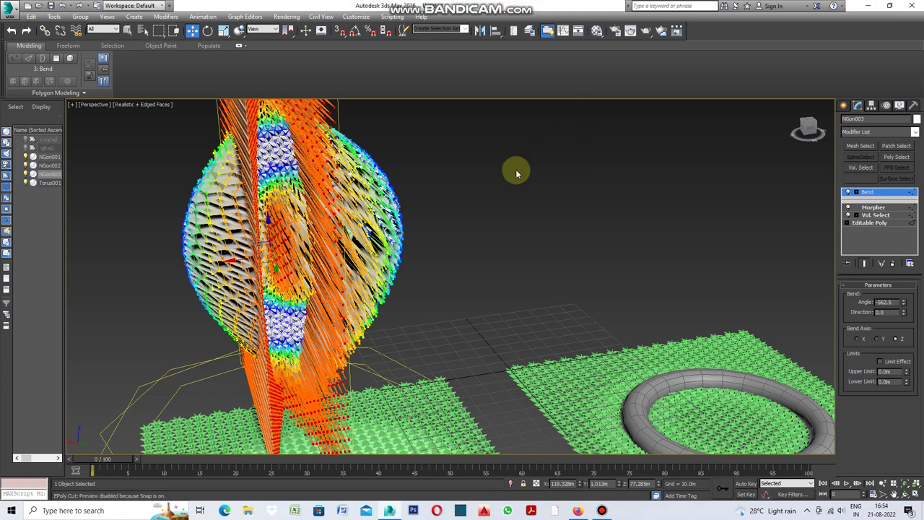
scroll(516, 173, "down", 4)
scroll(418, 185, "up", 3)
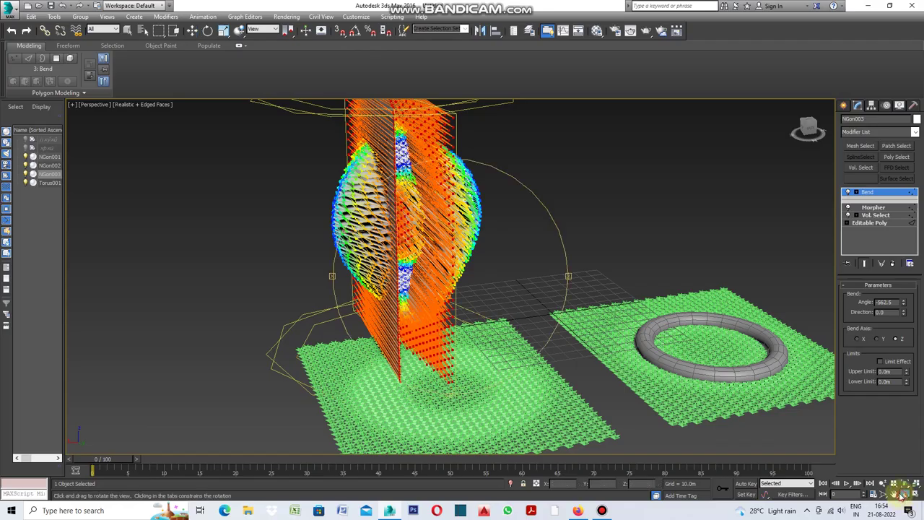
Orbit around the bent wall and change its Bend Axis from Y to X
mouse_move(333, 287)
left_mouse_down()
mouse_move(560, 268)
mouse_move(578, 268)
mouse_move(584, 279)
mouse_move(552, 301)
mouse_move(337, 268)
mouse_move(238, 280)
mouse_move(323, 289)
left_mouse_up()
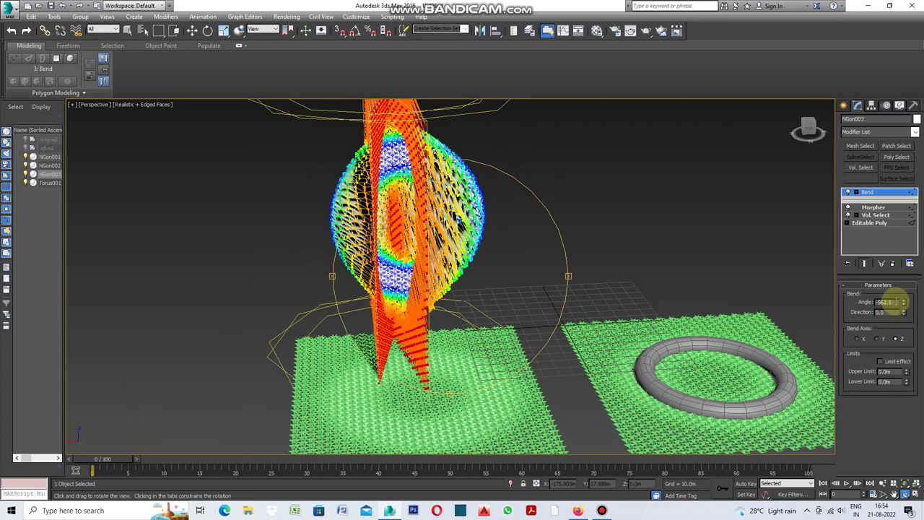
left_click(877, 339)
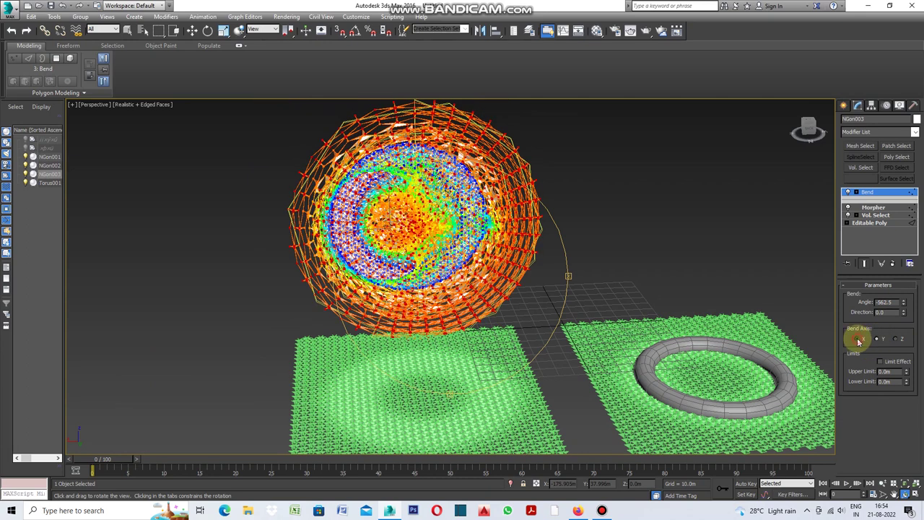
left_click(859, 339)
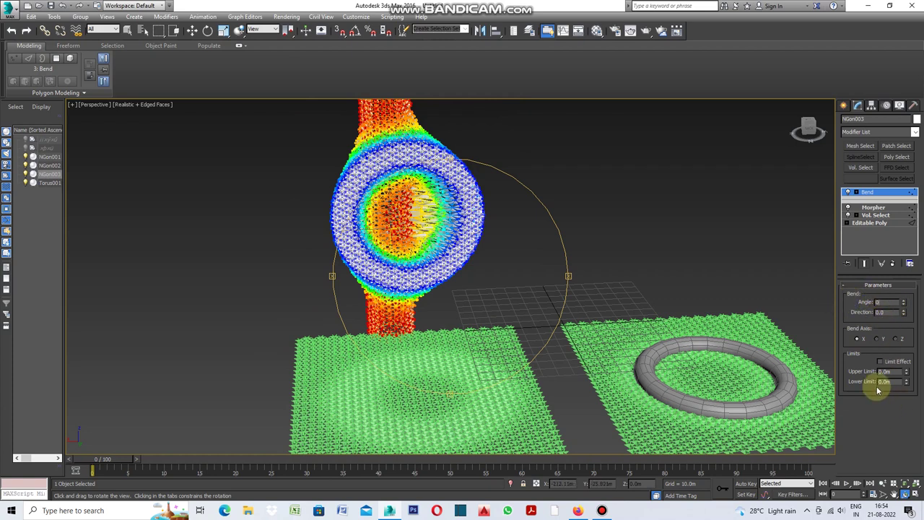
Reset the Bend angle to 0, then raise it to 184.5° about X to roll a tube
key("Return")
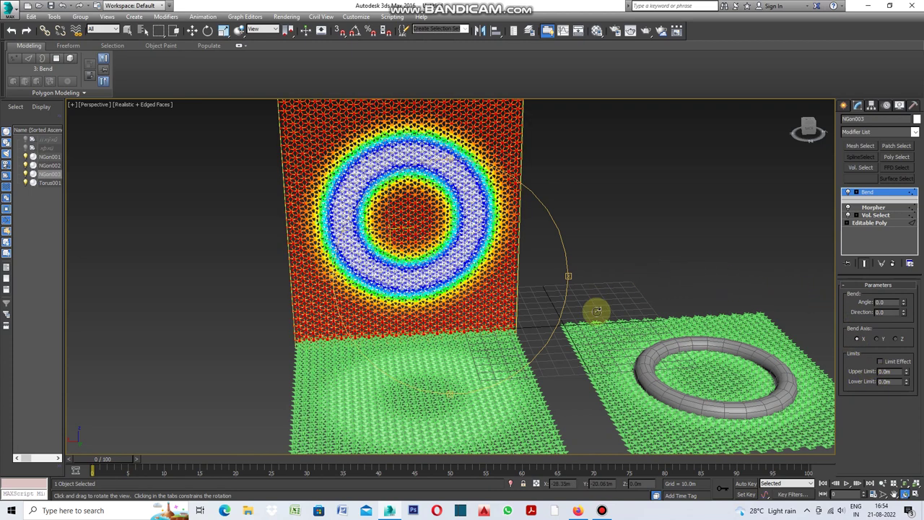
scroll(593, 297, "down", 3)
scroll(541, 195, "up", 2)
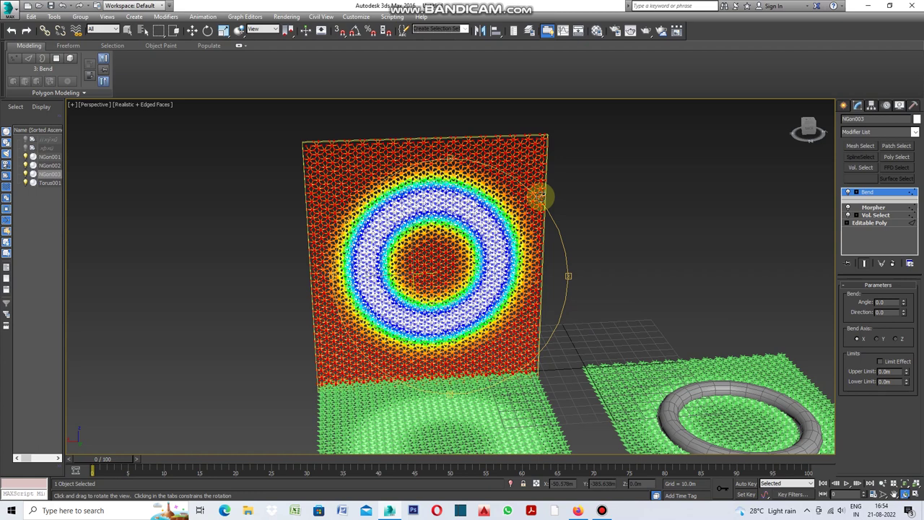
scroll(541, 196, "up", 2)
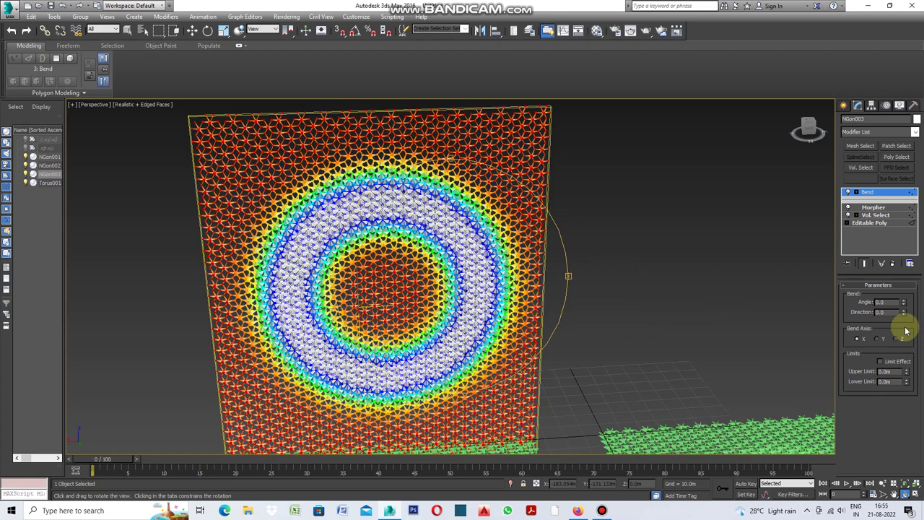
mouse_move(905, 304)
left_mouse_down()
mouse_move(856, 154)
mouse_move(867, 113)
left_mouse_up()
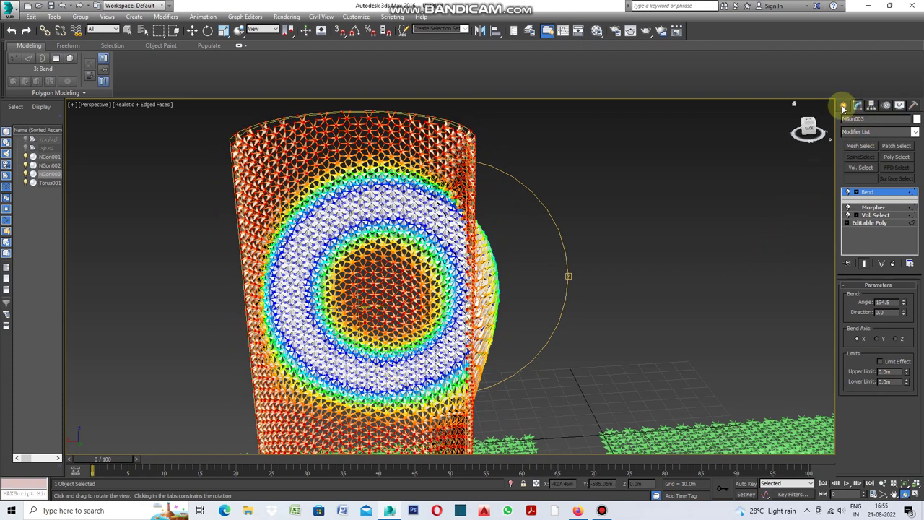
Deselect the curled wall, zoom out, and select Torus001 to show its parameters
left_click(844, 106)
left_click(759, 197)
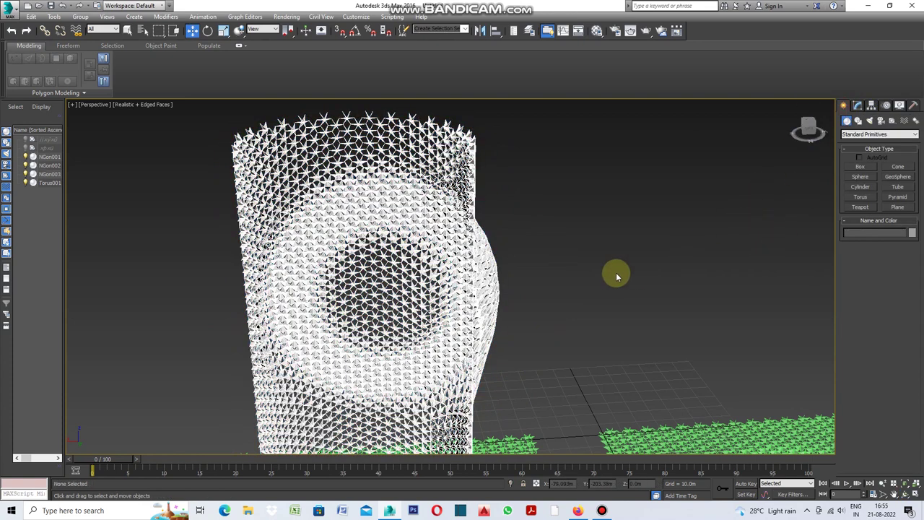
scroll(611, 272, "down", 4)
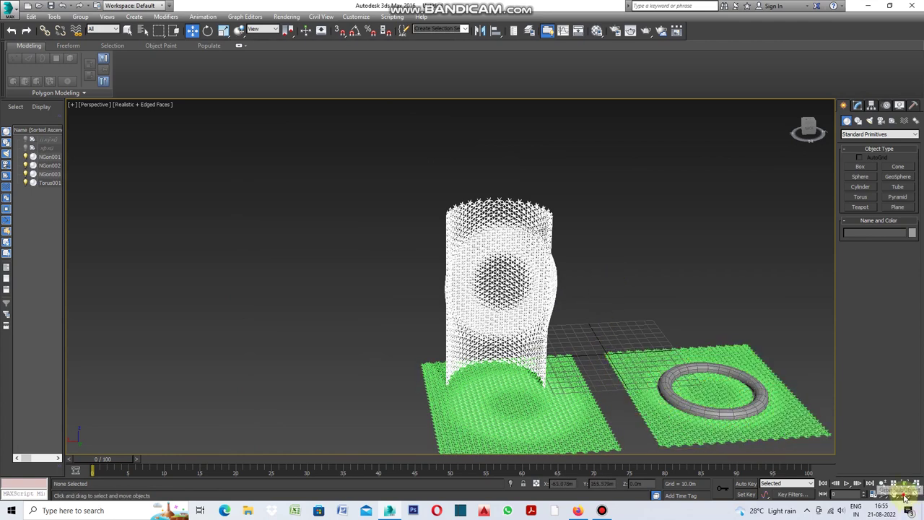
left_click(545, 282)
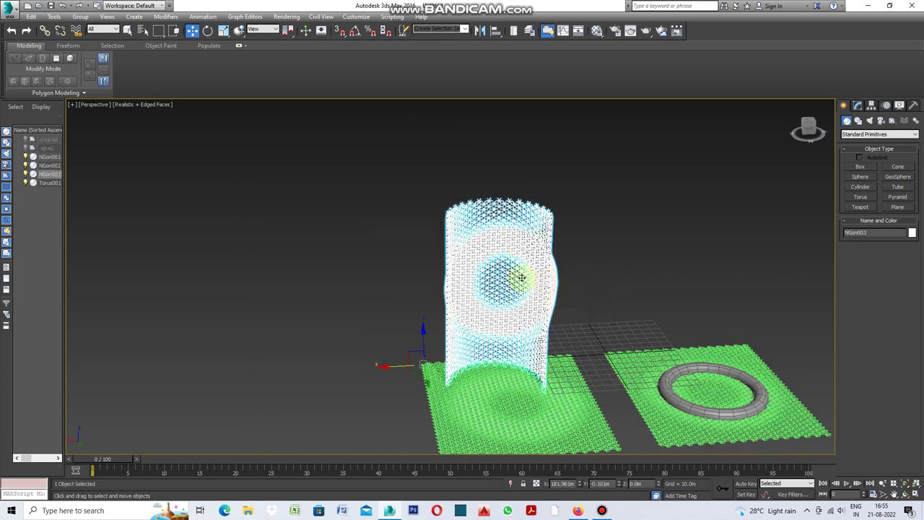
scroll(520, 278, "up", 5)
scroll(515, 265, "up", 3)
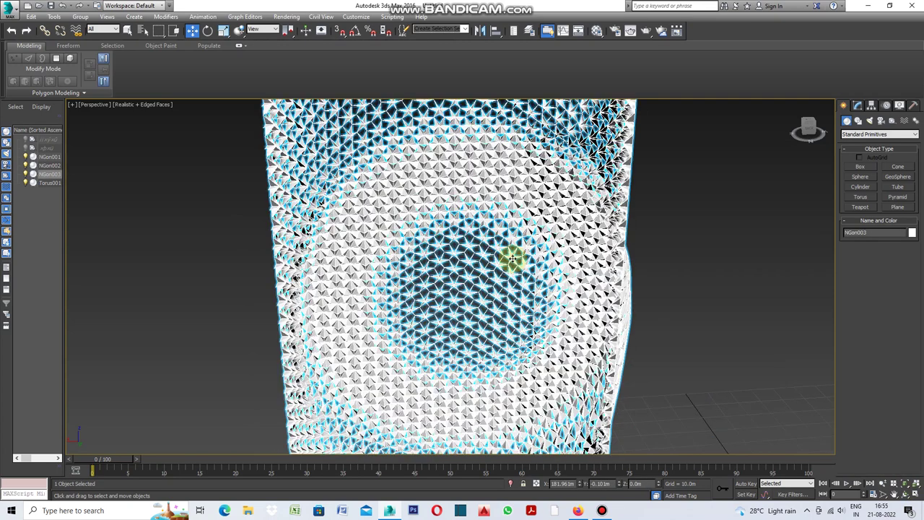
scroll(517, 253, "up", 2)
scroll(539, 240, "up", 2)
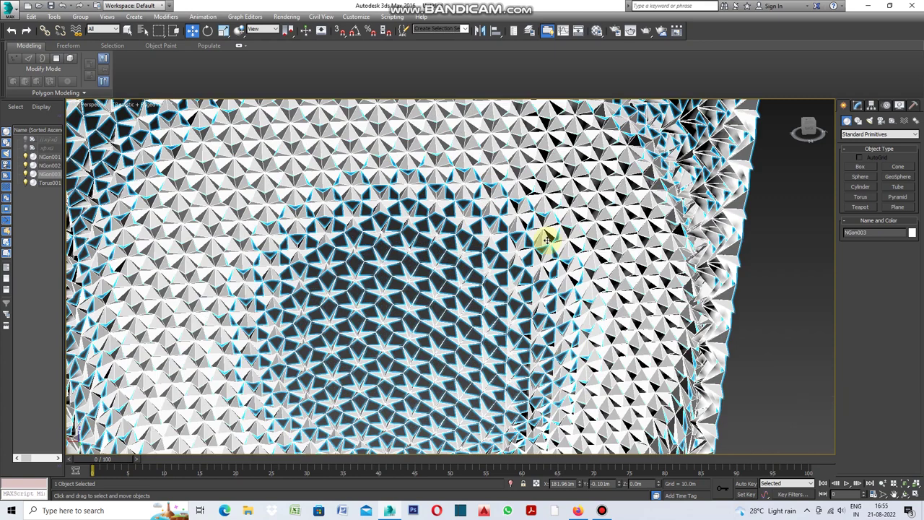
scroll(506, 225, "down", 3)
scroll(506, 225, "down", 3)
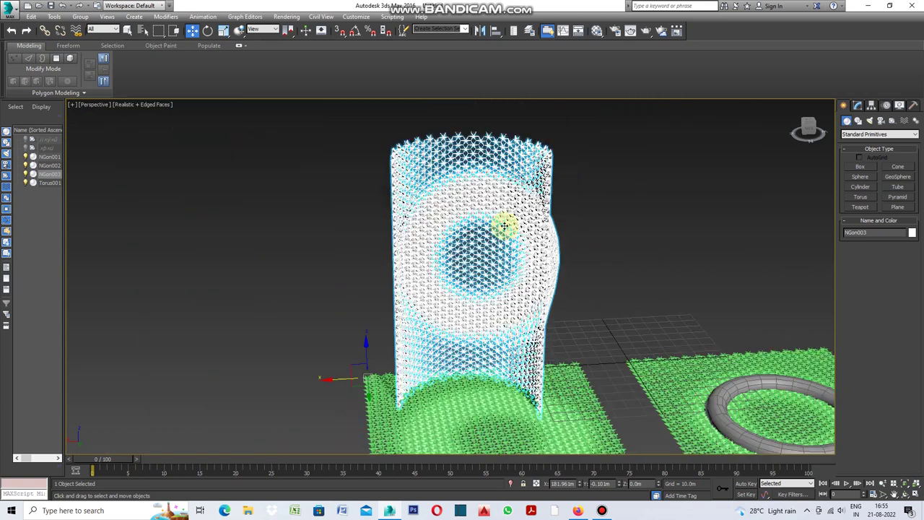
scroll(633, 366, "down", 2)
left_click(694, 351)
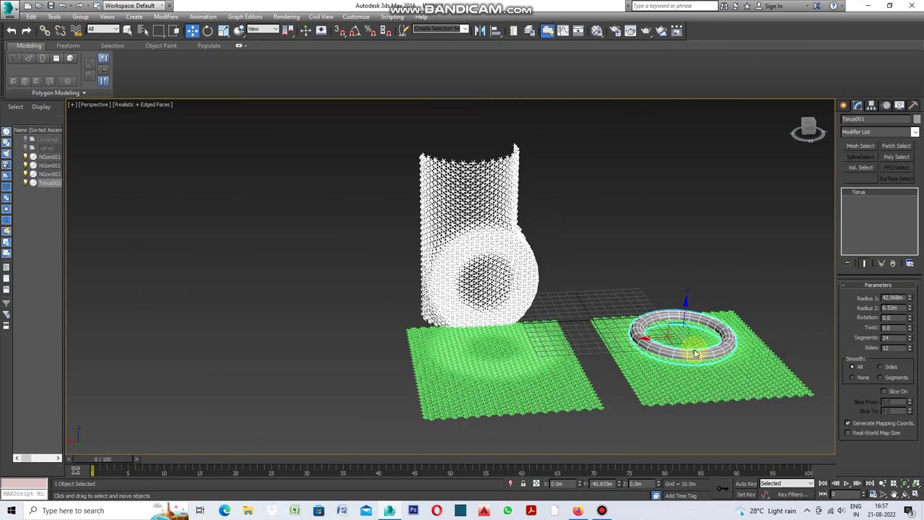
Drag Torus001 left across the green sheets so the bulge swells from the cylinder's left side
mouse_move(694, 351)
left_mouse_down()
mouse_move(718, 388)
mouse_move(666, 361)
mouse_move(723, 390)
mouse_move(690, 392)
mouse_move(720, 383)
mouse_move(692, 355)
mouse_move(714, 368)
mouse_move(674, 361)
mouse_move(729, 383)
mouse_move(710, 372)
mouse_move(716, 354)
mouse_move(720, 370)
left_mouse_up()
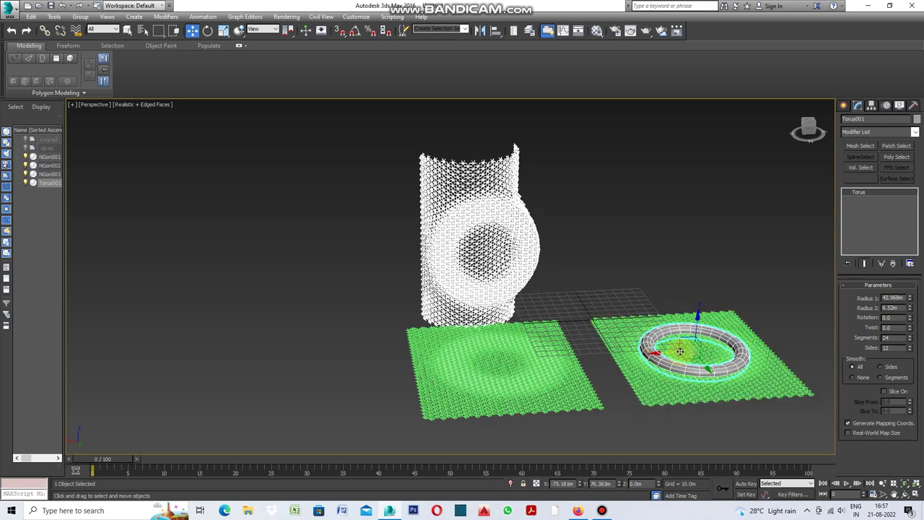
mouse_move(678, 352)
left_mouse_down()
mouse_move(569, 374)
mouse_move(736, 365)
mouse_move(550, 379)
mouse_move(682, 370)
left_mouse_up()
scroll(611, 294, "up", 3)
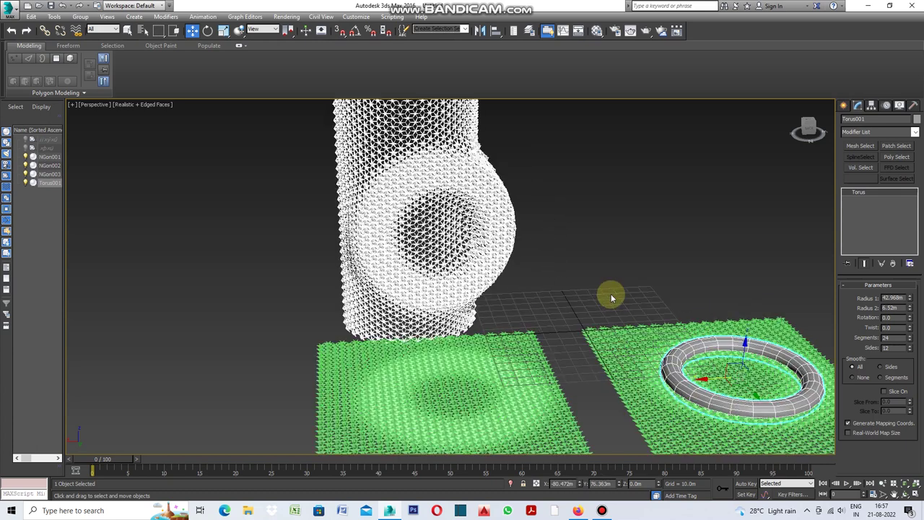
mouse_move(712, 375)
left_mouse_down()
mouse_move(482, 412)
mouse_move(668, 387)
mouse_move(720, 394)
mouse_move(773, 378)
mouse_move(724, 395)
mouse_move(557, 403)
mouse_move(690, 411)
mouse_move(751, 385)
mouse_move(753, 404)
mouse_move(786, 444)
mouse_move(763, 393)
mouse_move(771, 383)
mouse_move(770, 411)
mouse_move(768, 384)
mouse_move(589, 396)
left_mouse_up()
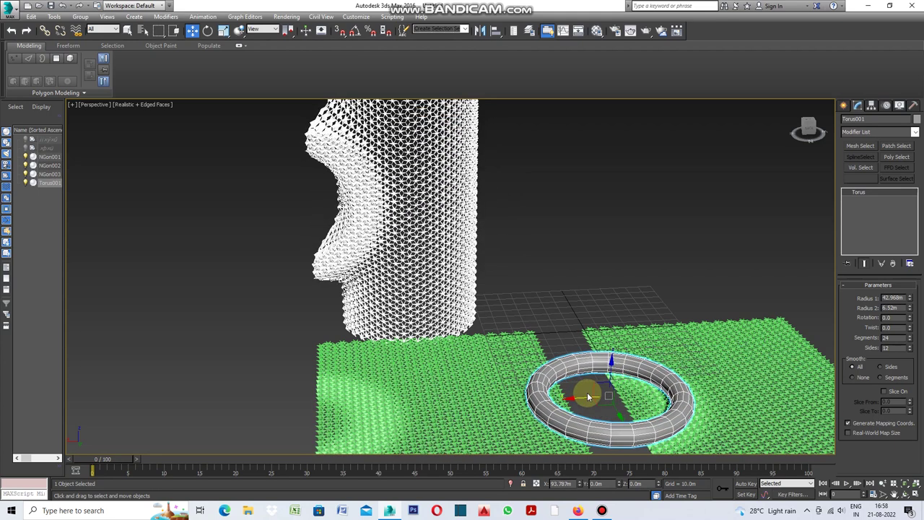
middle_click_drag(469, 195, 449, 215)
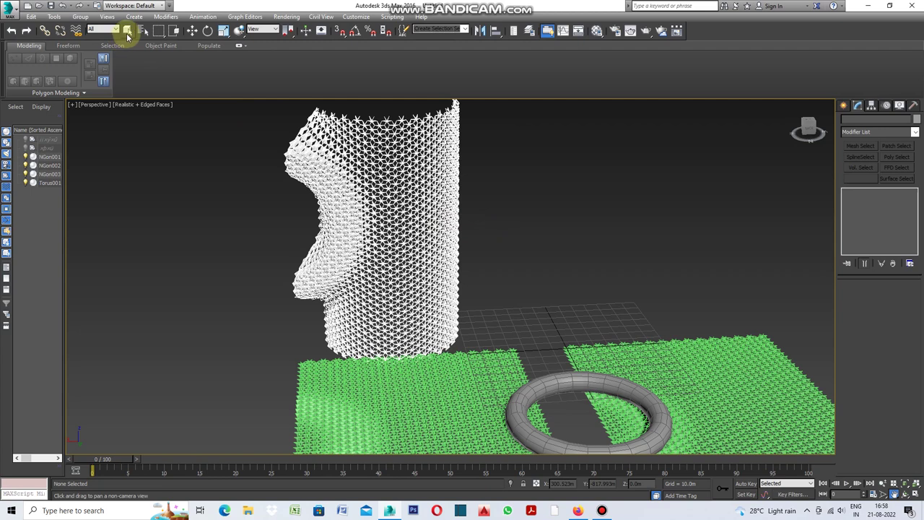
Shift-drag NGon003 right twice as Reference clones, making a row of three tubes
left_click(426, 187)
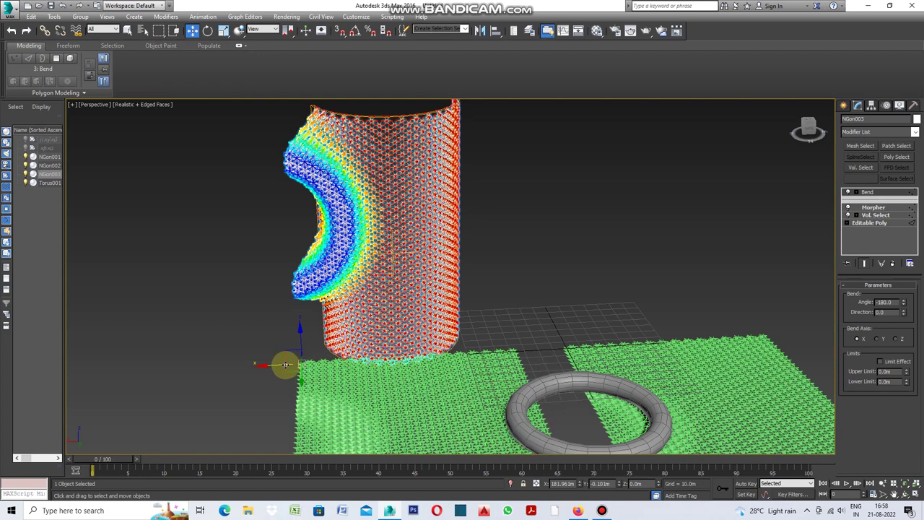
left_click_drag(285, 364, 445, 376)
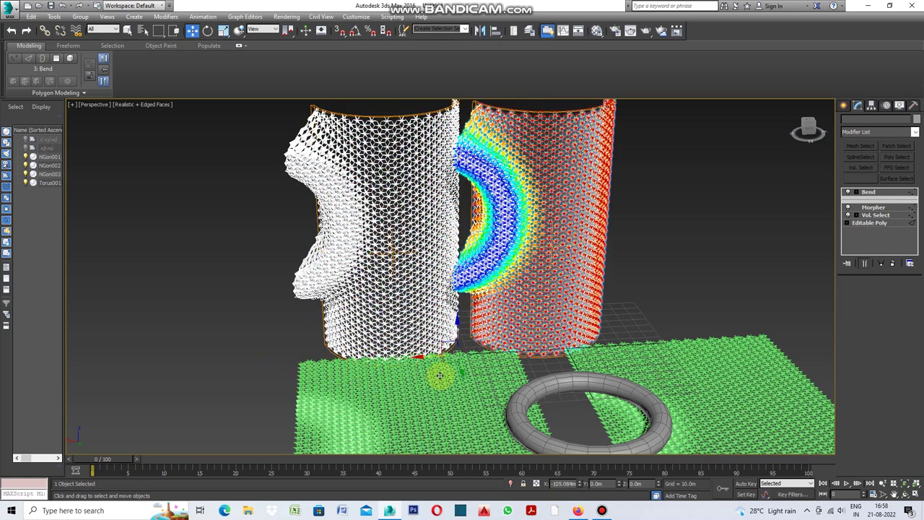
left_click_drag(445, 376, 453, 376)
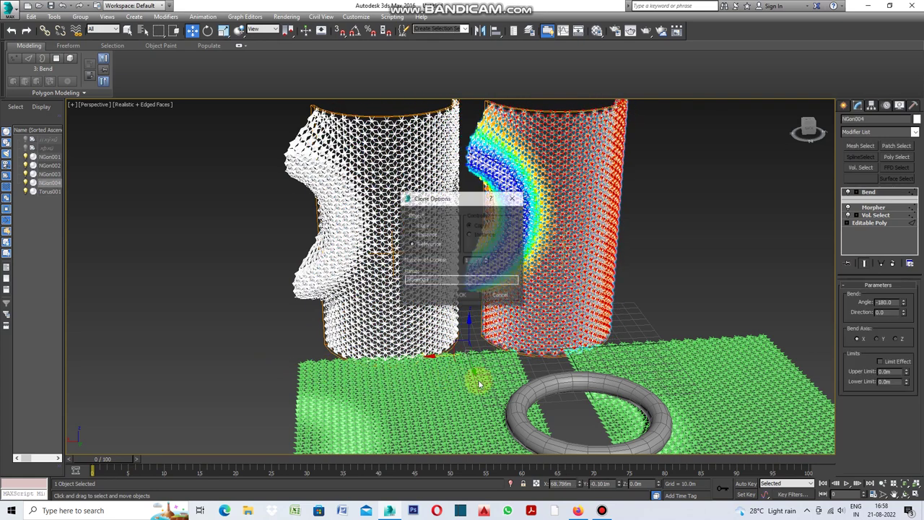
left_click(468, 296)
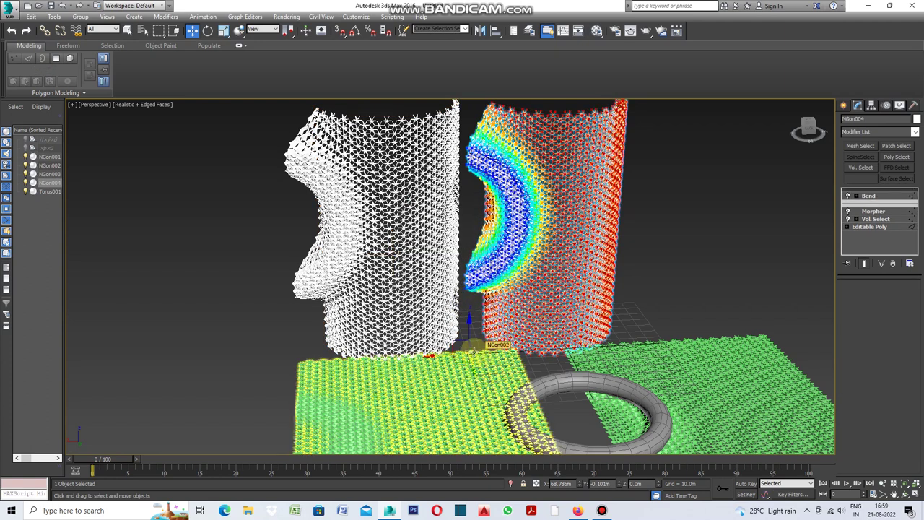
left_click_drag(451, 354, 620, 352, "shift")
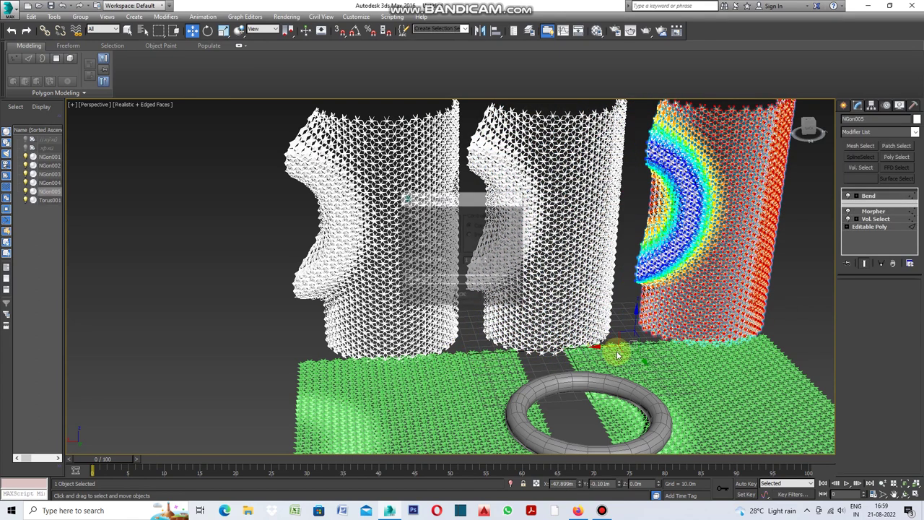
left_click(462, 296)
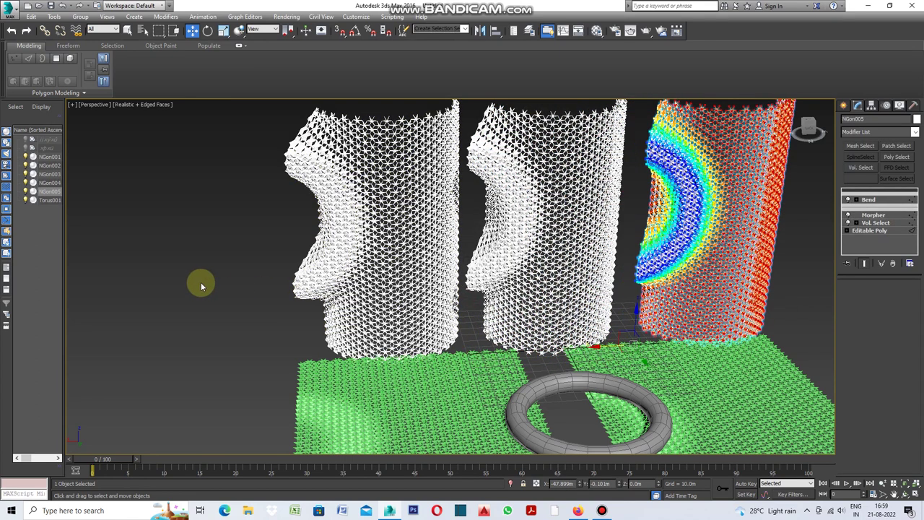
Move Torus001 right to the far edge of the right green sheet
left_click(201, 283)
left_click(653, 426)
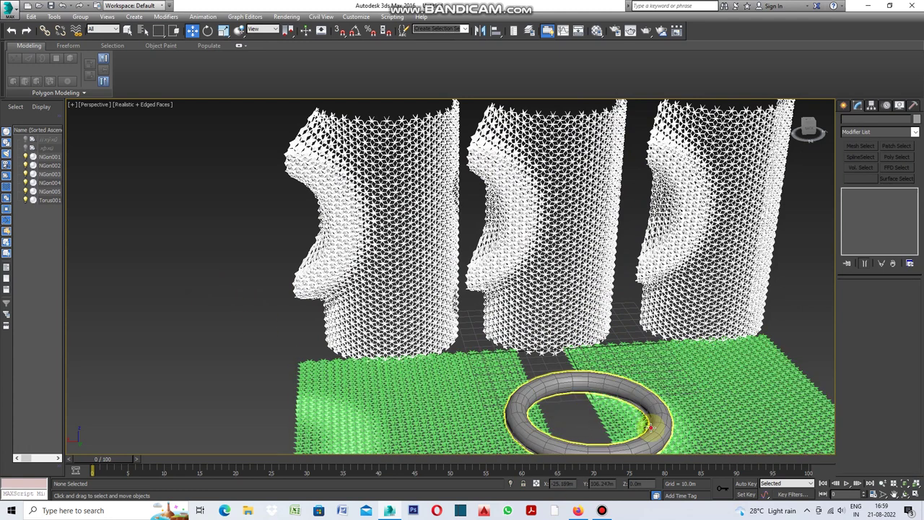
mouse_move(561, 419)
left_mouse_down()
mouse_move(757, 414)
mouse_move(859, 383)
mouse_move(473, 416)
mouse_move(782, 372)
left_mouse_up()
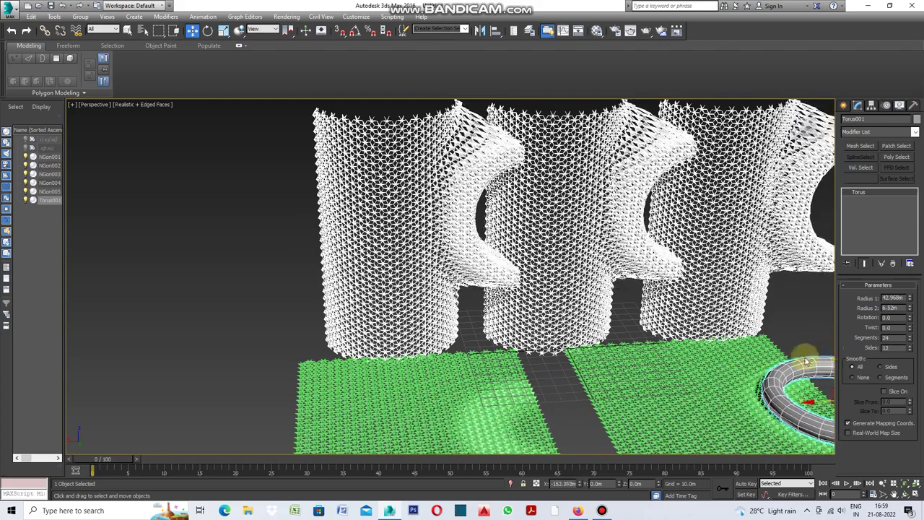
Move Torus001 toward the centre gap, then back to the near edge of the right green sheet
mouse_move(711, 374)
left_mouse_down()
mouse_move(589, 390)
mouse_move(807, 363)
left_mouse_up()
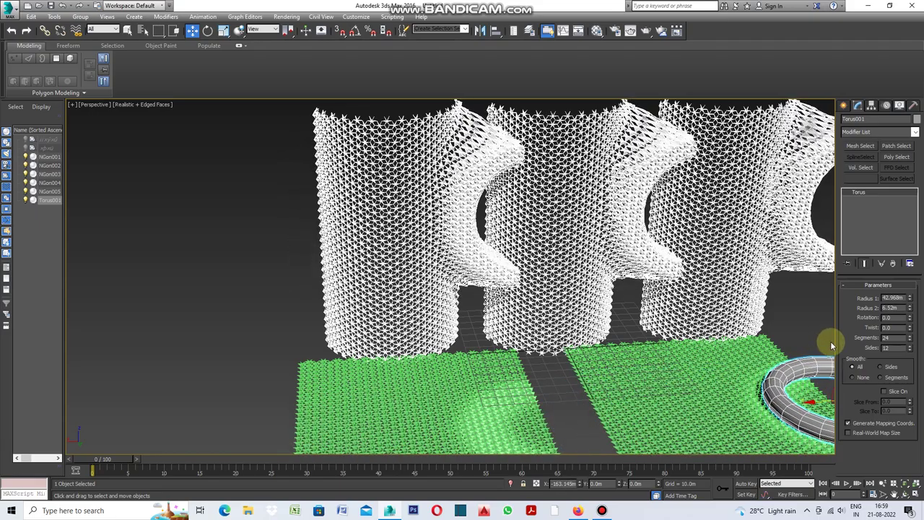
mouse_move(711, 383)
left_mouse_down()
mouse_move(570, 396)
mouse_move(797, 371)
left_mouse_up()
mouse_move(736, 392)
left_mouse_down()
mouse_move(578, 410)
mouse_move(729, 419)
mouse_move(763, 455)
mouse_move(775, 491)
left_mouse_up()
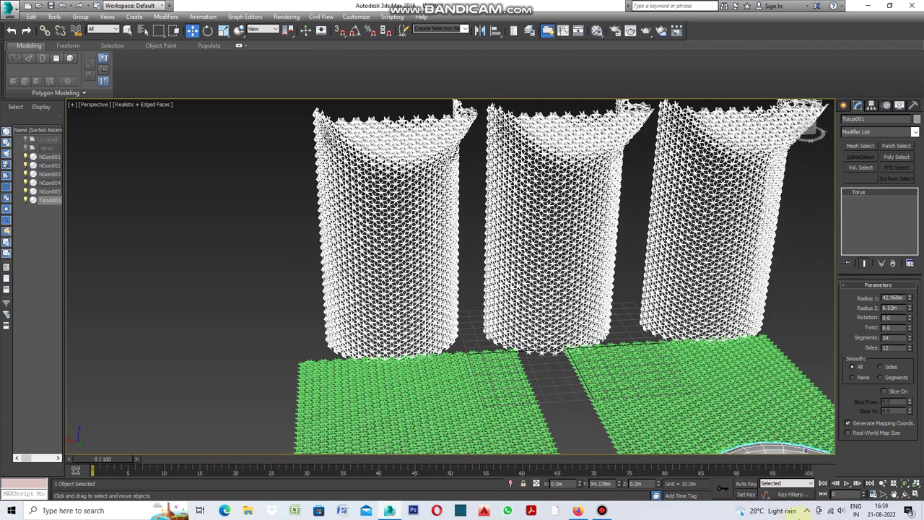
mouse_move(792, 499)
left_mouse_down()
mouse_move(726, 329)
mouse_move(747, 413)
mouse_move(802, 426)
mouse_move(805, 499)
mouse_move(822, 482)
mouse_move(813, 448)
mouse_move(751, 398)
mouse_move(751, 357)
mouse_move(836, 489)
mouse_move(814, 437)
mouse_move(765, 370)
mouse_move(798, 462)
mouse_move(804, 433)
left_mouse_up()
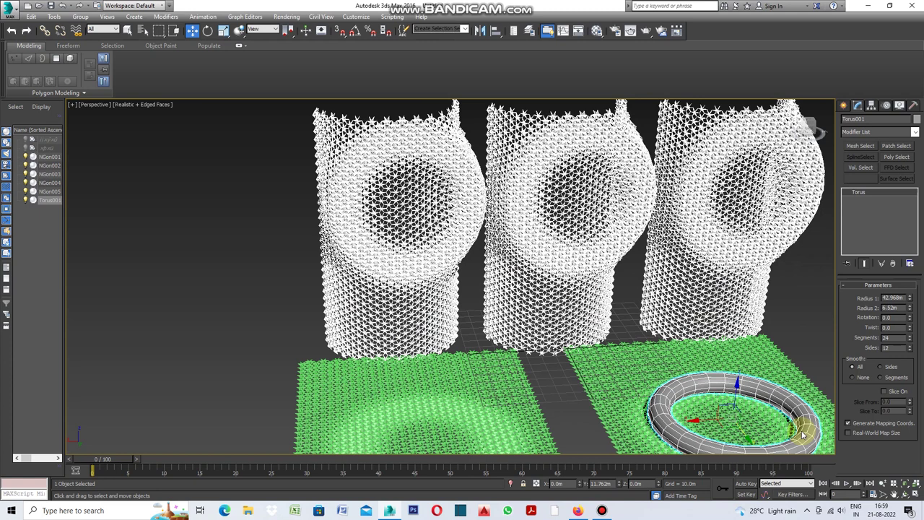
left_click_drag(720, 419, 653, 428)
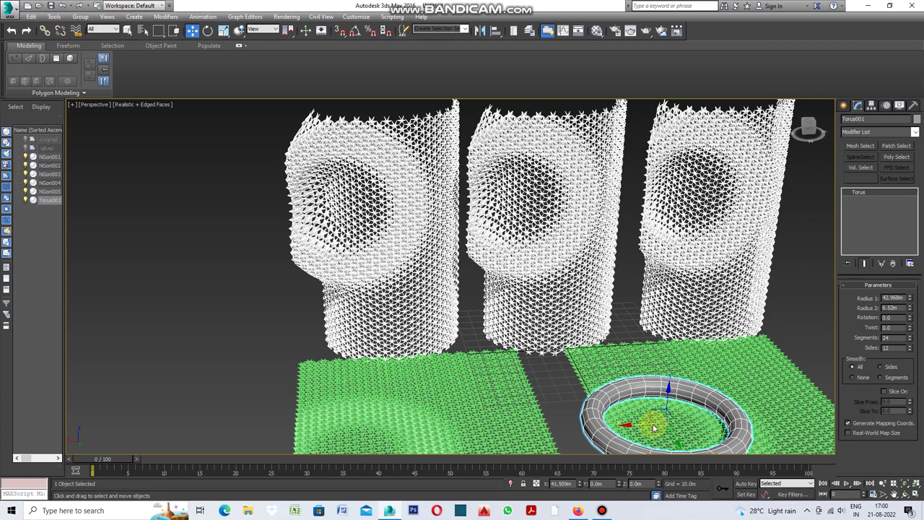
left_click(262, 333)
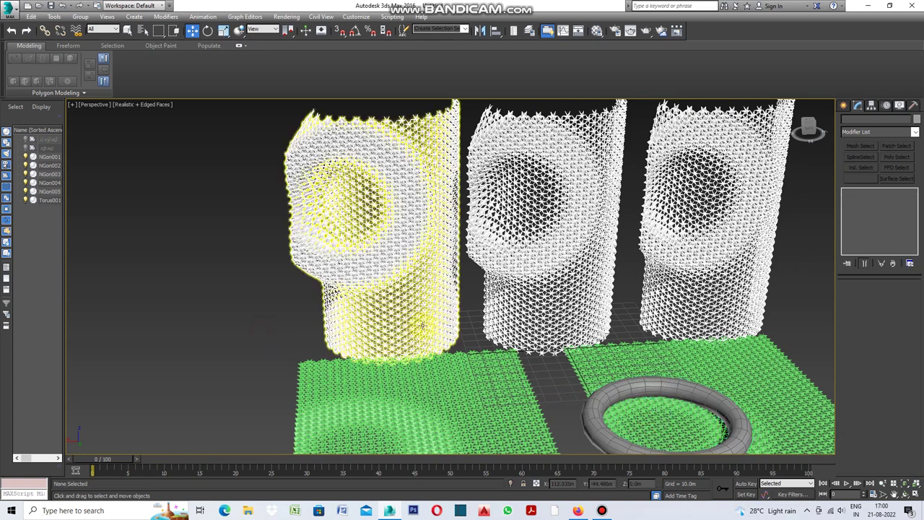
Zoom and orbit the viewport to inspect the three bulged tubes from another angle
scroll(464, 279, "up", 3)
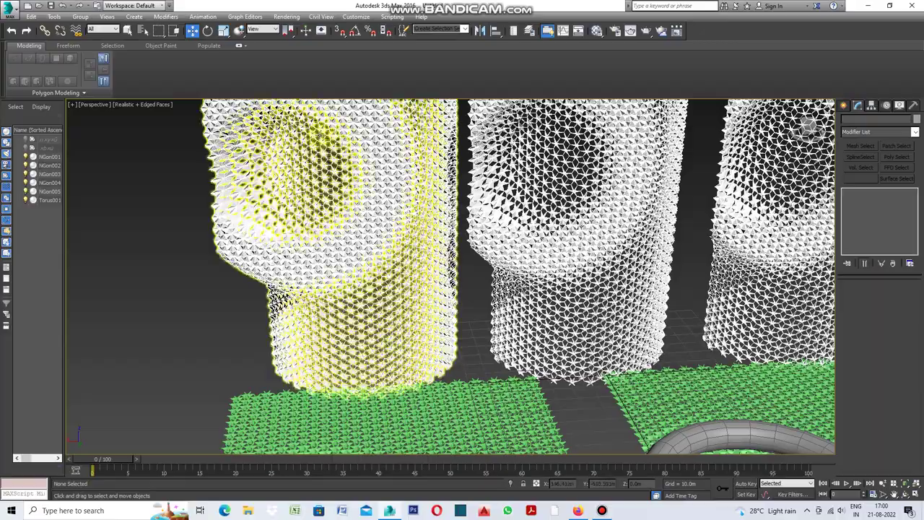
scroll(458, 271, "up", 2)
scroll(457, 271, "up", 2)
scroll(453, 238, "up", 1)
scroll(454, 238, "down", 3)
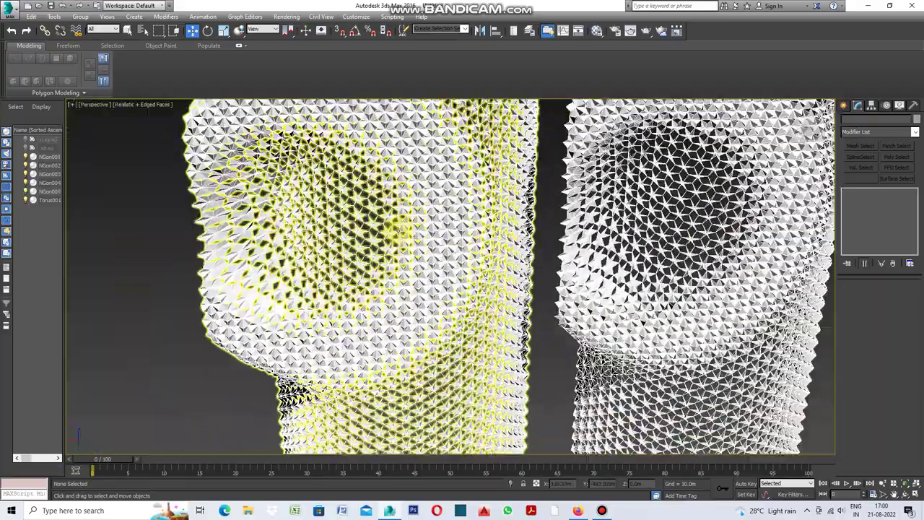
scroll(434, 231, "down", 3)
mouse_move(506, 238)
middle_mouse_down("alt")
mouse_move(397, 289)
mouse_move(440, 279)
mouse_move(465, 289)
mouse_move(710, 277)
mouse_move(692, 290)
middle_mouse_up("alt")
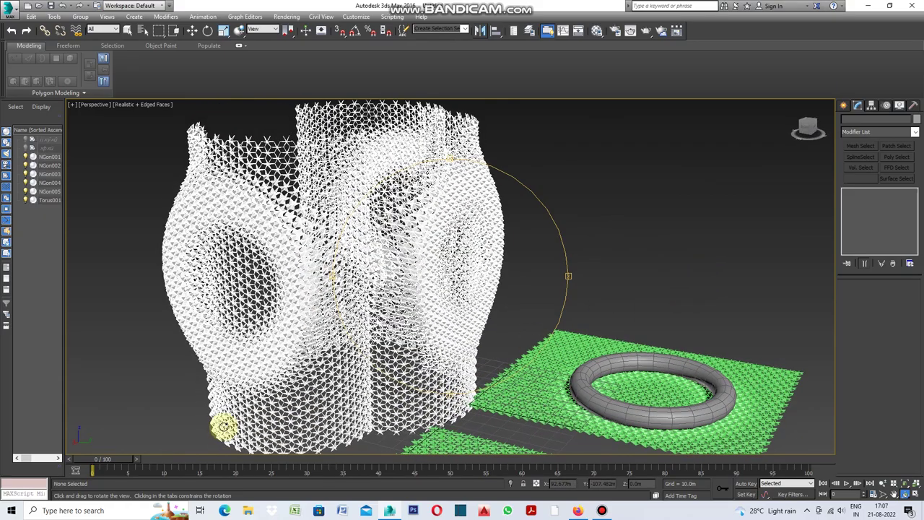
scroll(224, 428, "up", 2)
scroll(245, 419, "up", 2)
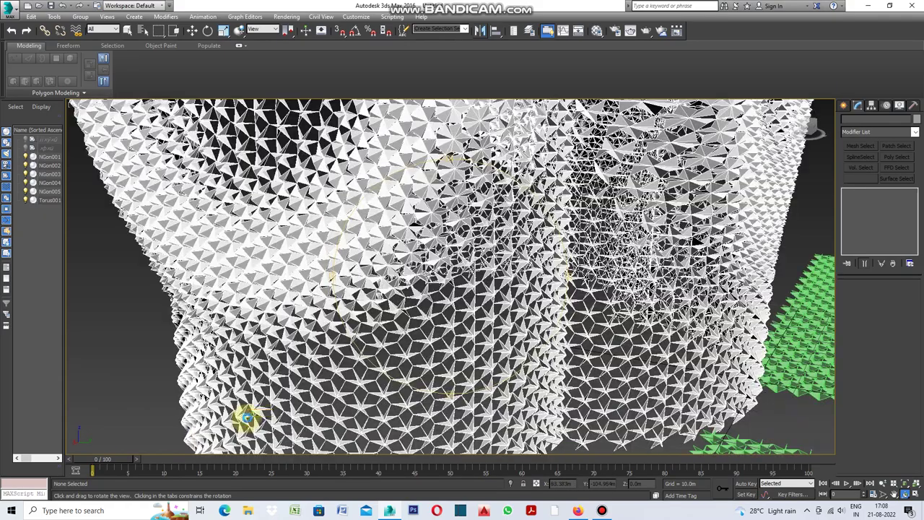
middle_click_drag(252, 419, 256, 418, "alt")
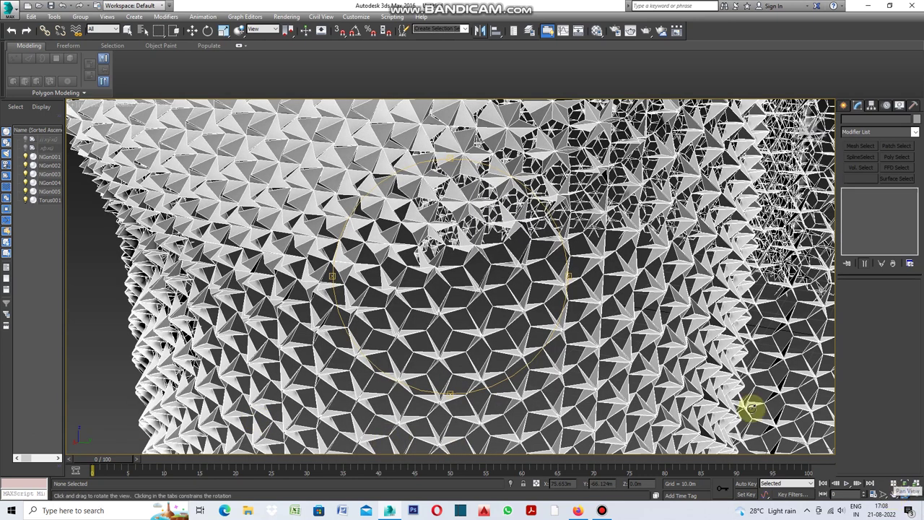
mouse_move(453, 165)
middle_mouse_down("alt")
mouse_move(450, 200)
mouse_move(489, 175)
middle_mouse_up("alt")
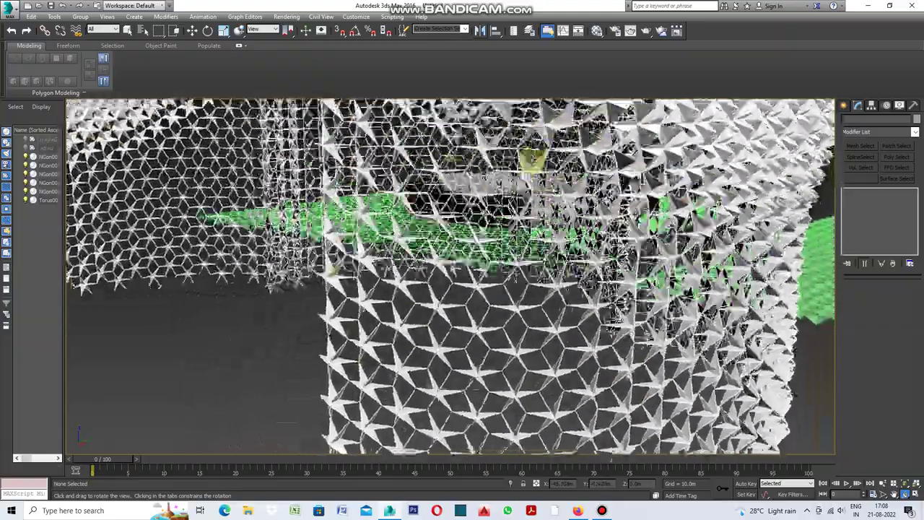
middle_click_drag(533, 159, 536, 162, "alt")
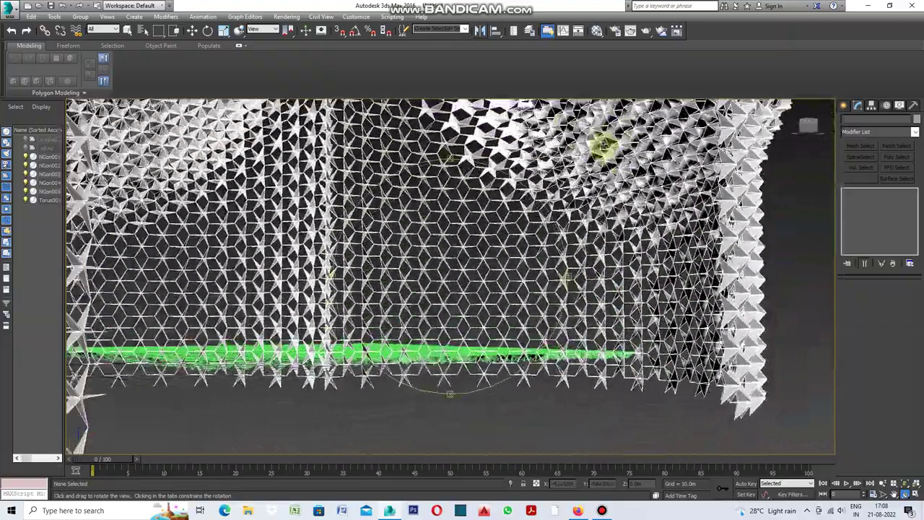
mouse_move(603, 144)
middle_mouse_down("alt")
mouse_move(626, 133)
mouse_move(666, 158)
mouse_move(714, 168)
middle_mouse_up("alt")
scroll(628, 137, "up", 3)
scroll(635, 140, "up", 2)
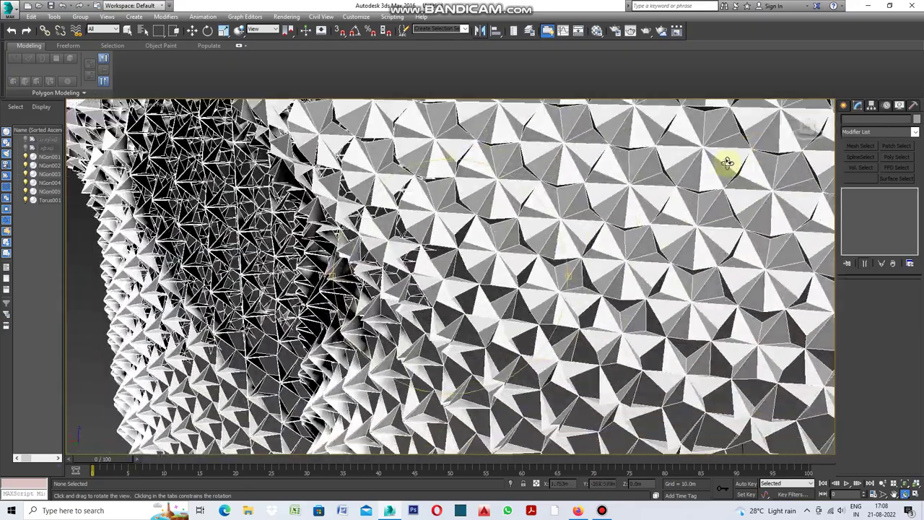